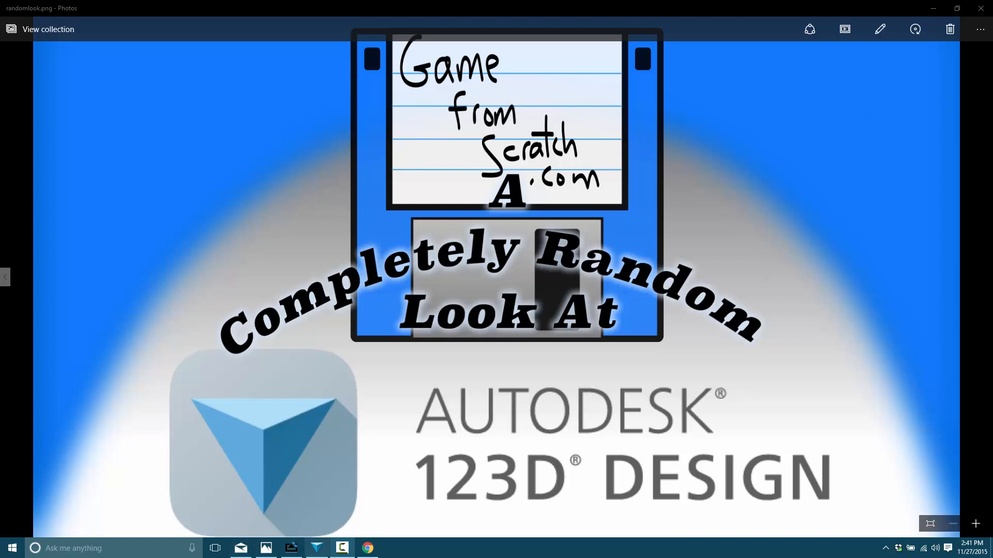
Step: Switch to the browser and look over the list of apps on the Autodesk 123D website
left_click(367, 548)
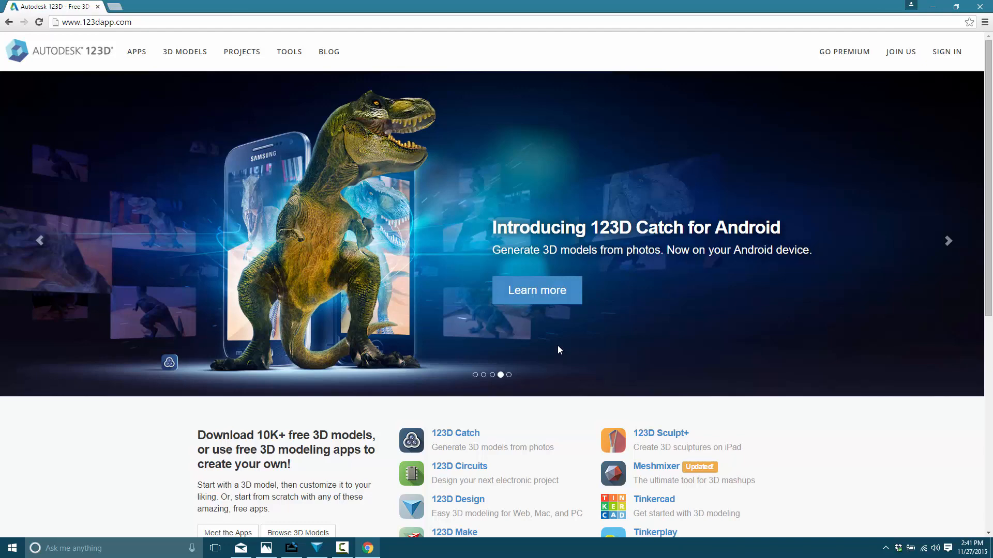
scroll(557, 347, "down", 2)
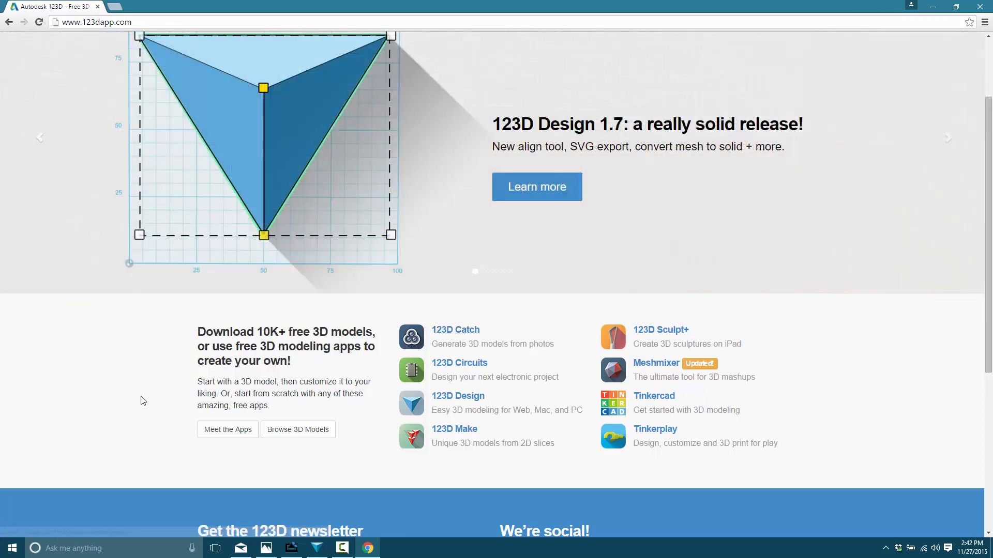
Step: Switch to 123D Design and place a 20 × 20 × 20 mm box primitive toward the back of the grid
left_click(311, 549)
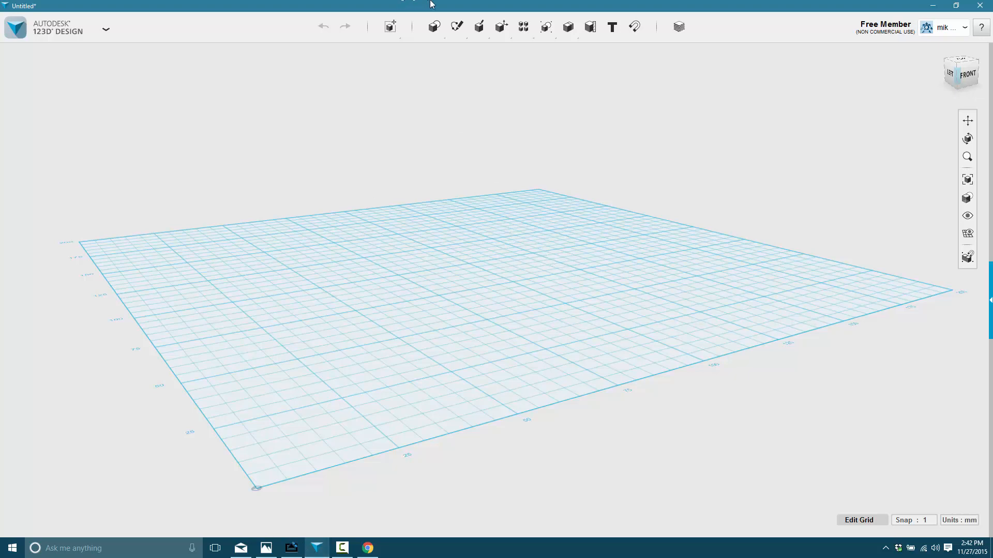
mouse_move(435, 25)
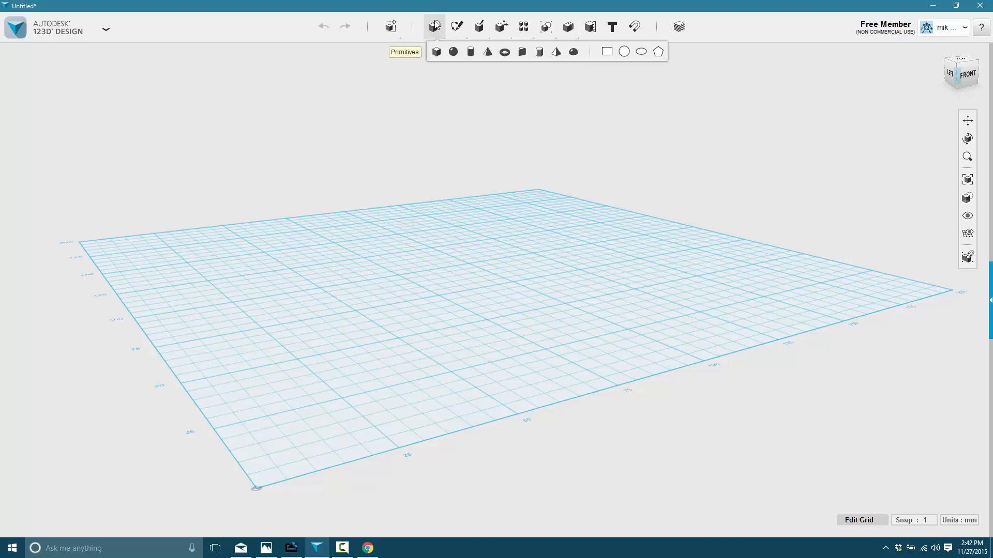
left_click(436, 51)
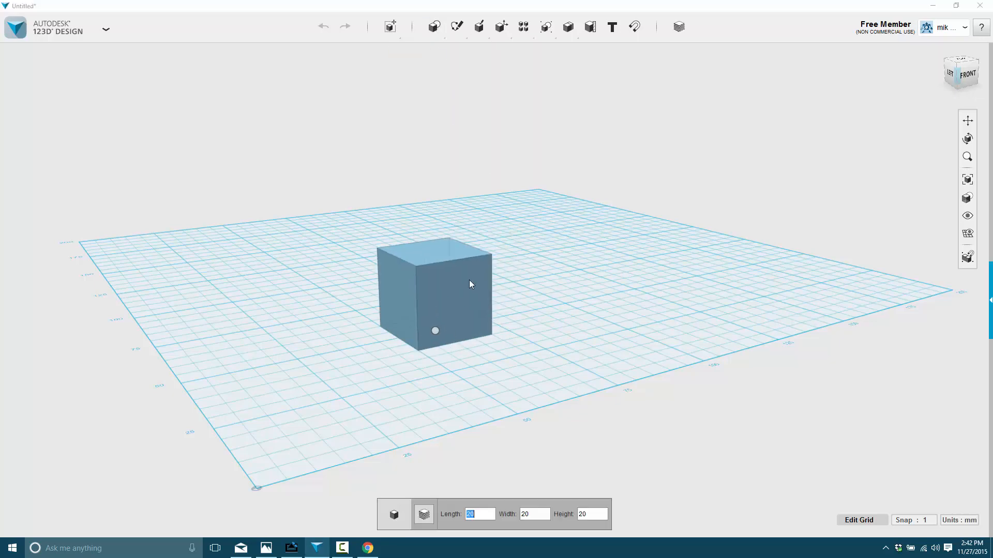
left_click(480, 263)
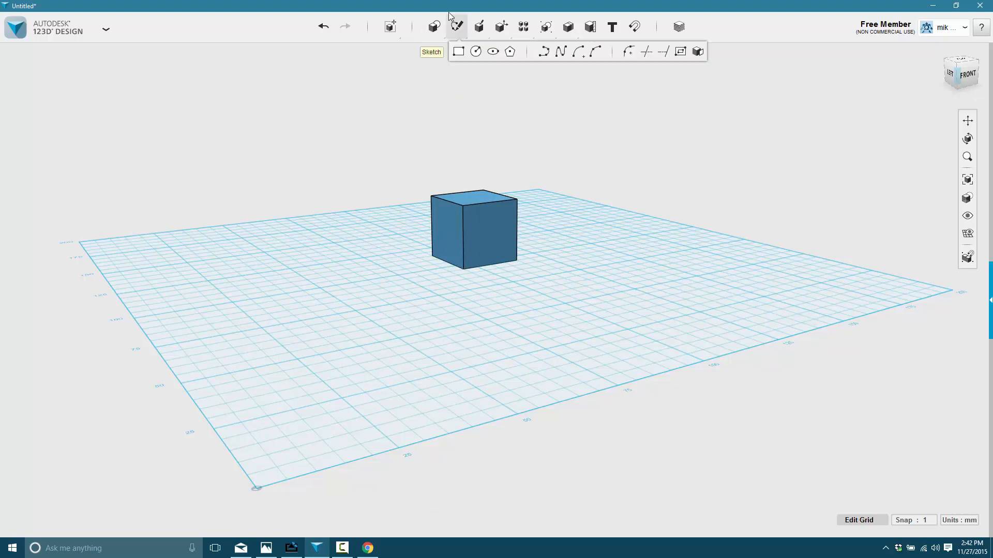
Step: Place a cylinder primitive with radius 10 mm and height 20 mm on the box's front face
mouse_move(434, 27)
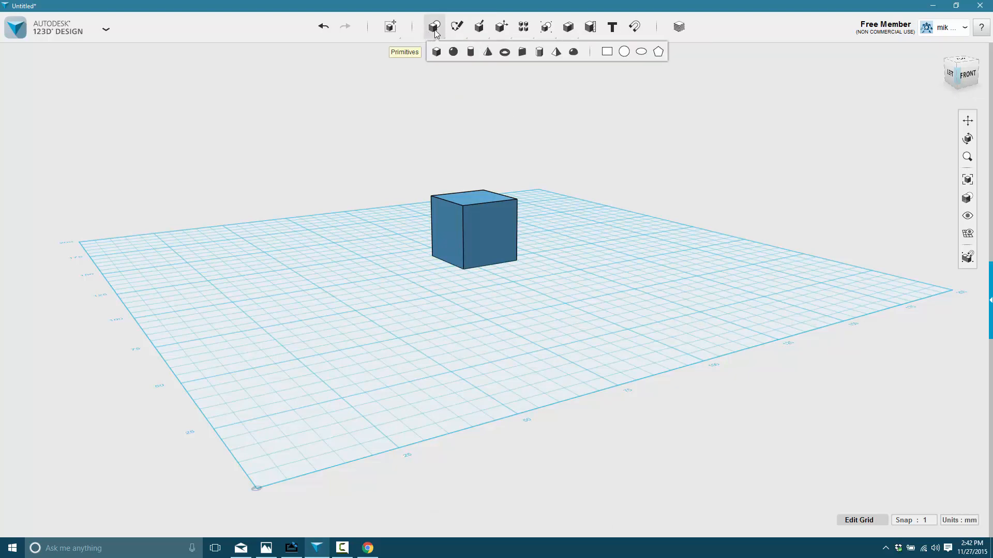
left_click(469, 49)
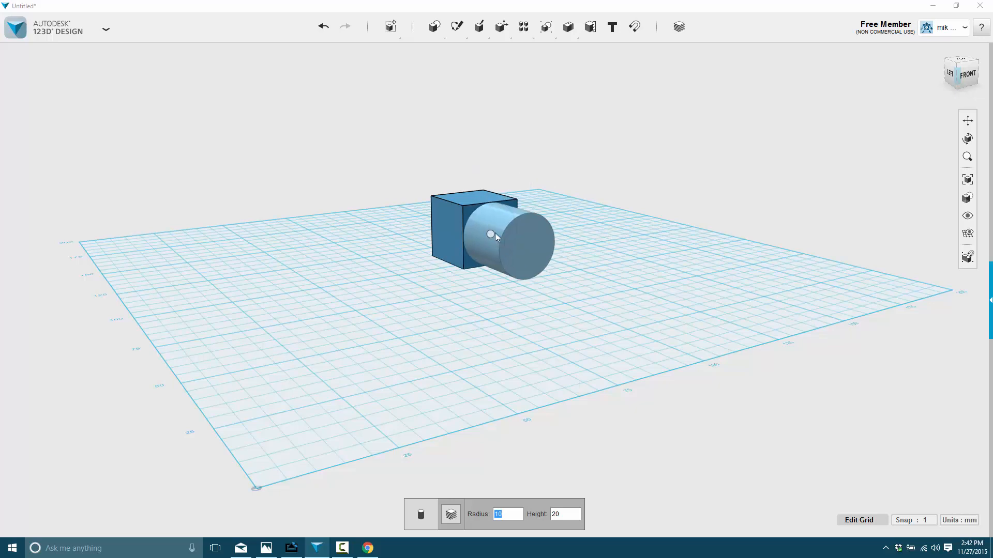
left_click(495, 235)
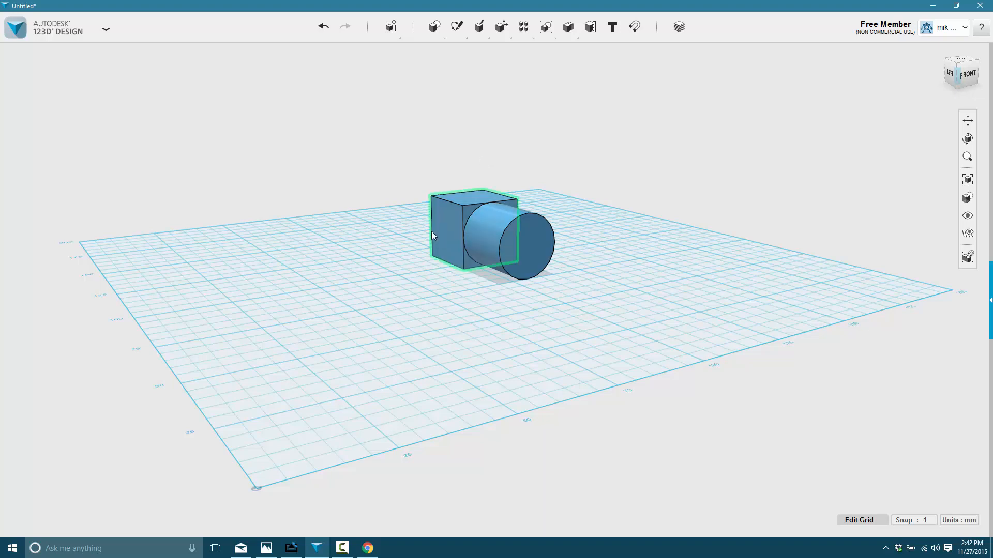
Step: Extrude the box's left side face outward by 18 mm to lengthen the body
mouse_move(471, 34)
left_click(441, 229)
left_click_drag(408, 241, 362, 244)
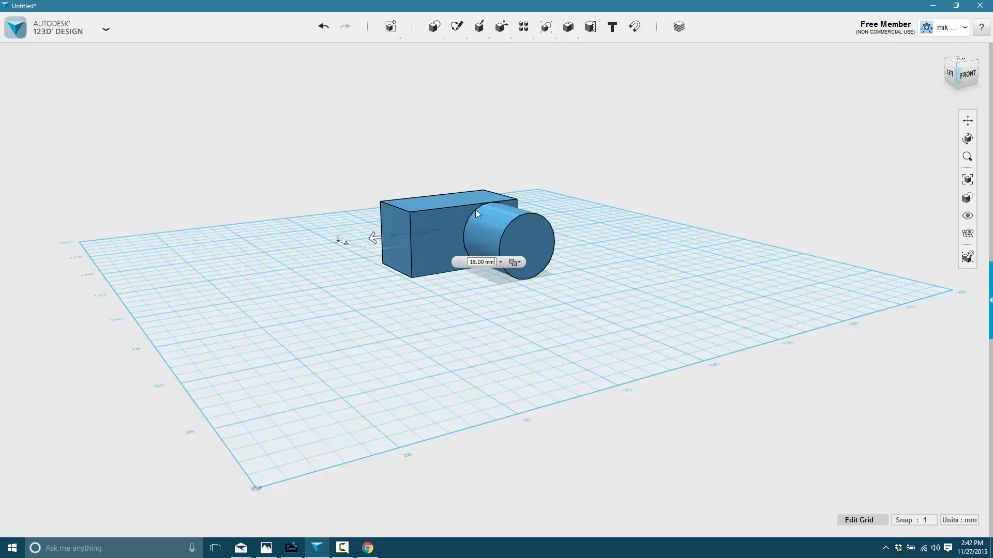
Step: Extrude the box's top face slightly upward to make the body taller
mouse_move(480, 29)
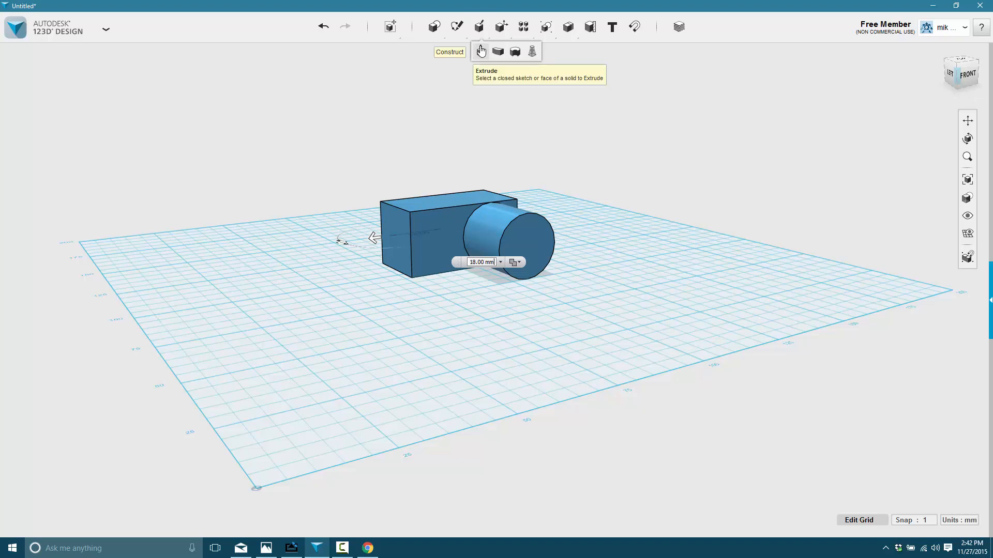
left_click(482, 51)
left_click(445, 197)
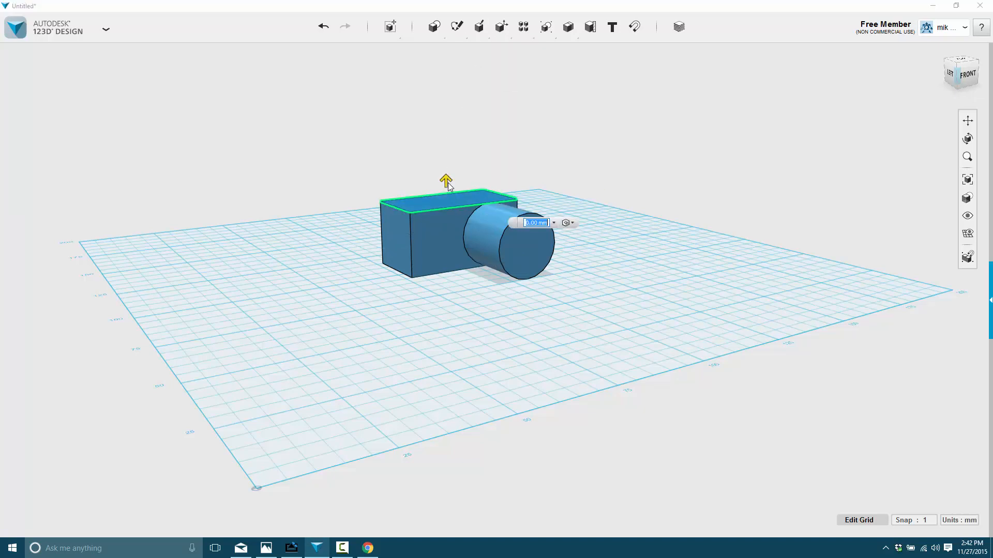
left_click(638, 210)
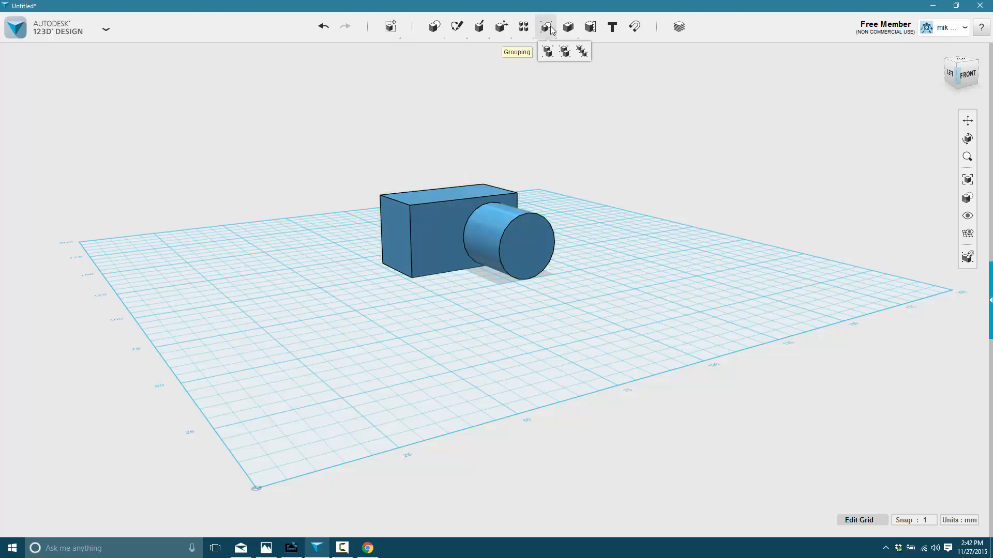
Step: Merge the box and the cylinder into one solid, with the box as the target and the cylinder as the source
mouse_move(569, 28)
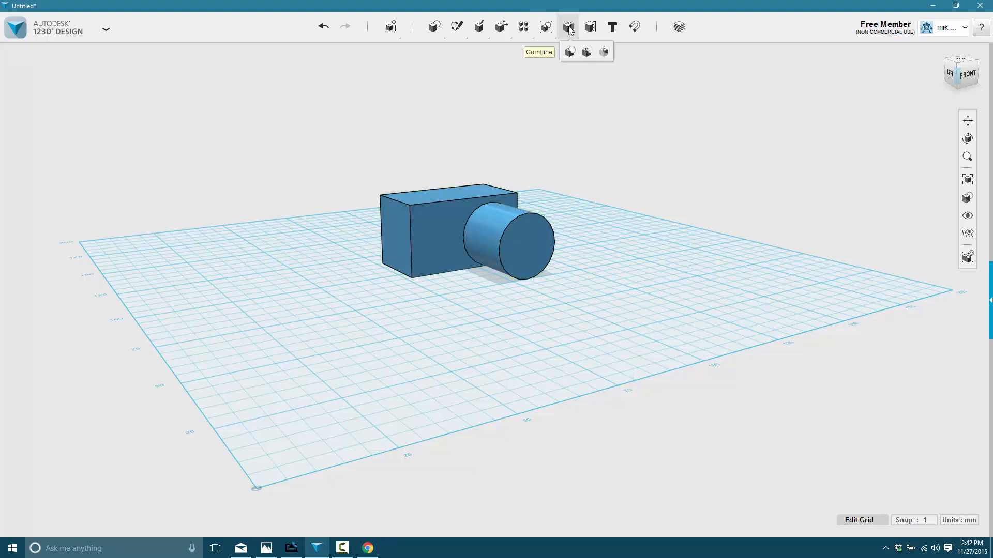
left_click(571, 53)
left_click(439, 231)
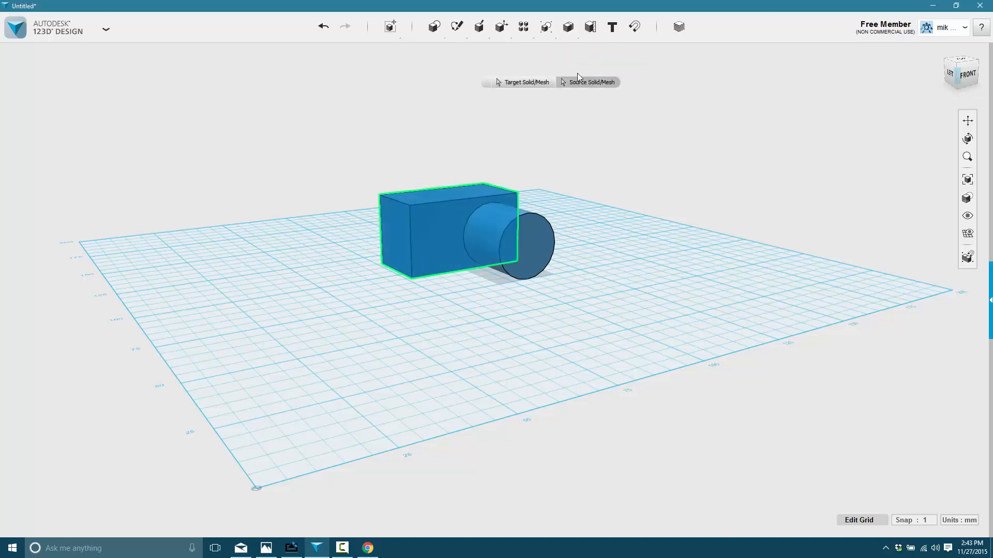
left_click(547, 222)
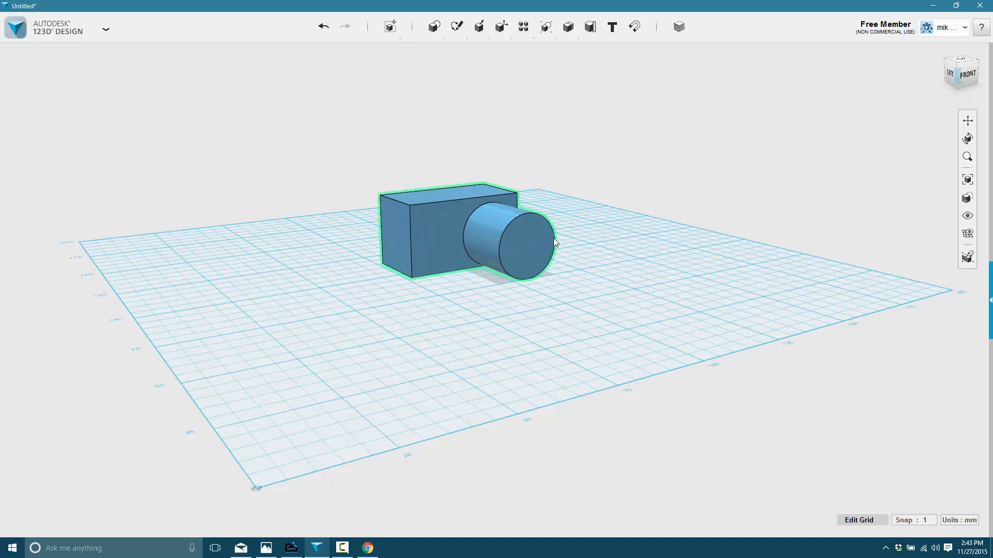
Step: Place a second cylinder with radius 10 mm and height 20 mm on the end face of the first cylinder
mouse_move(434, 26)
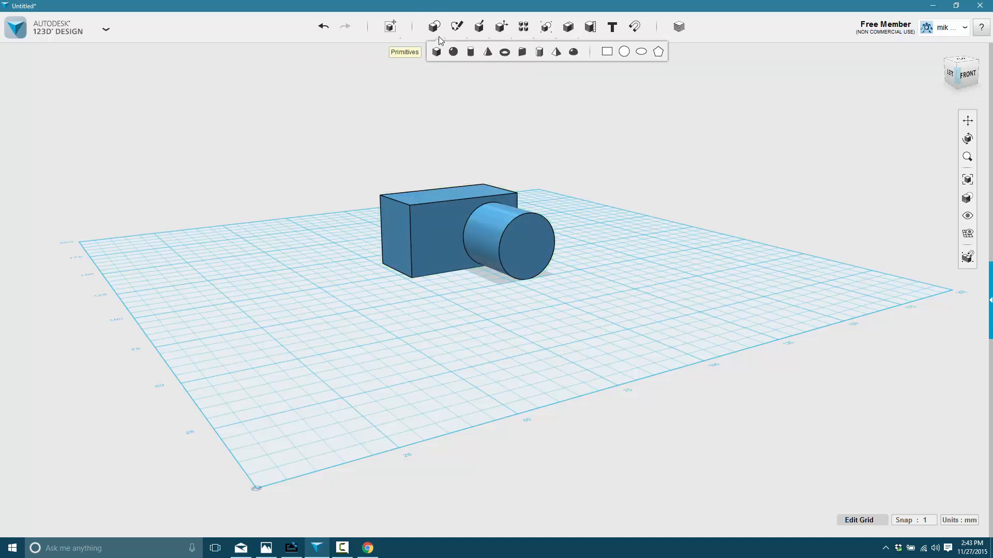
left_click(470, 56)
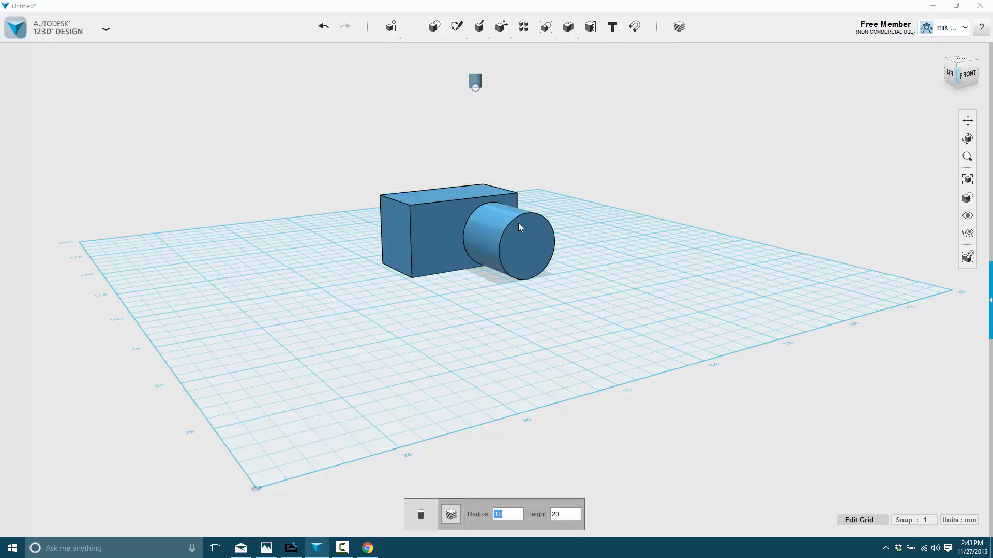
left_click(532, 246)
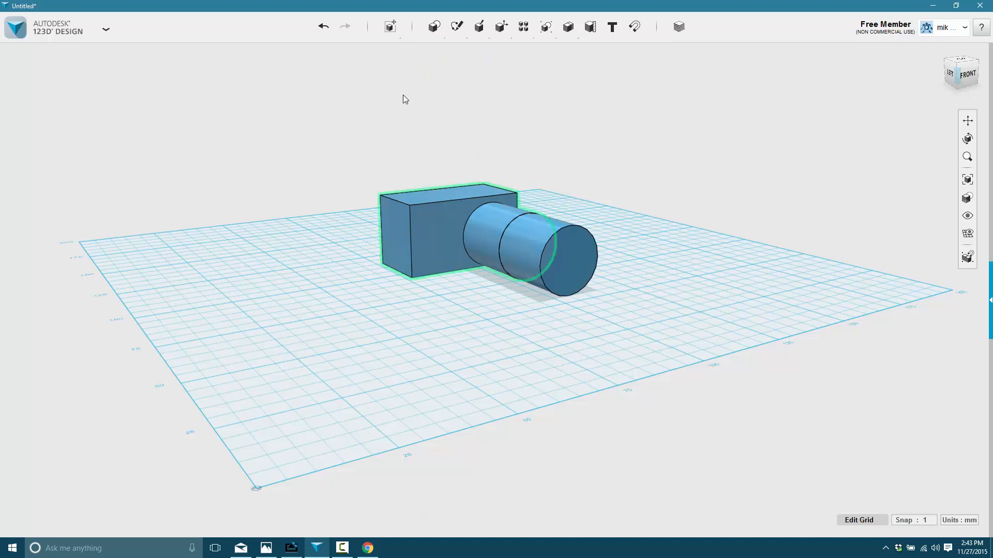
Step: Scale the outer cylinder down uniformly by a factor of about 0.78
mouse_move(390, 28)
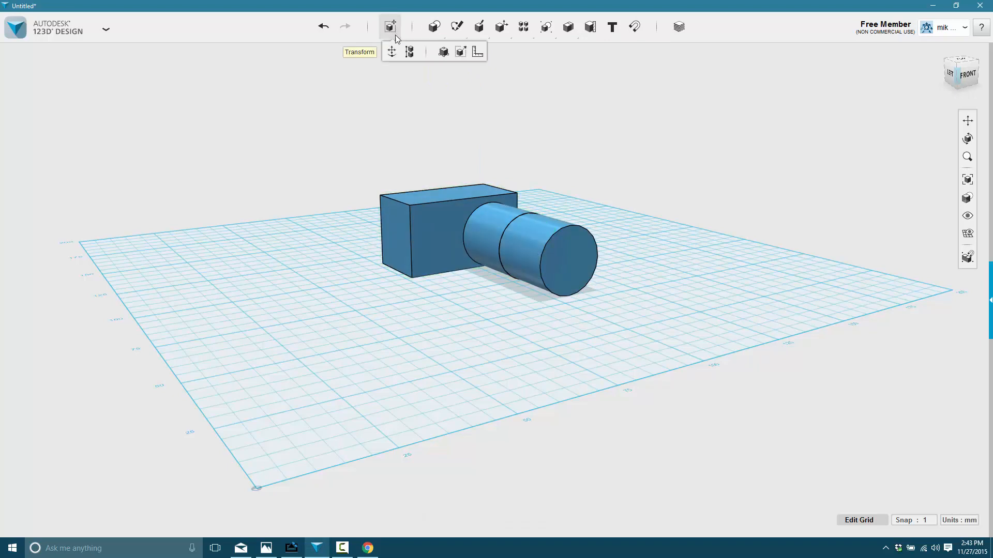
left_click(456, 54)
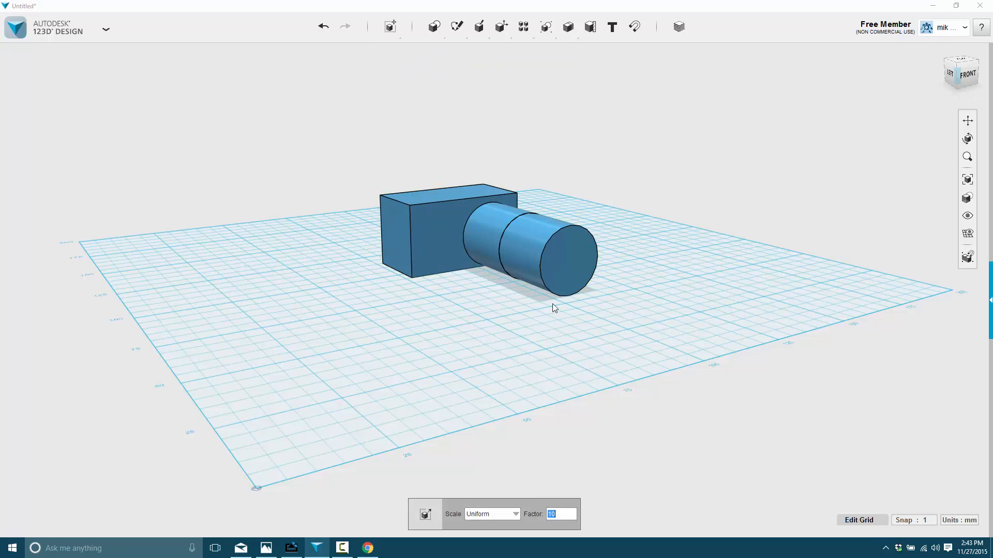
left_click(571, 259)
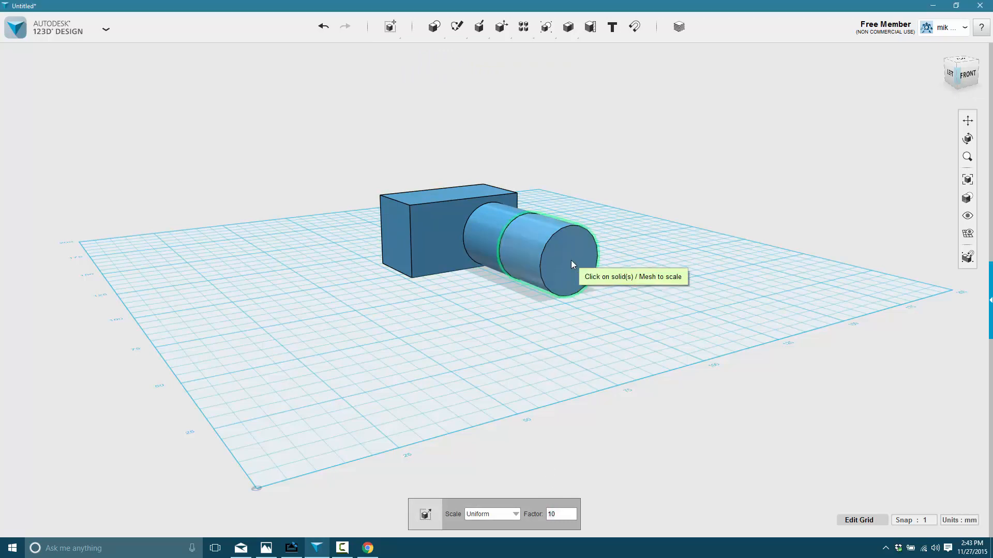
left_click_drag(568, 257, 560, 262)
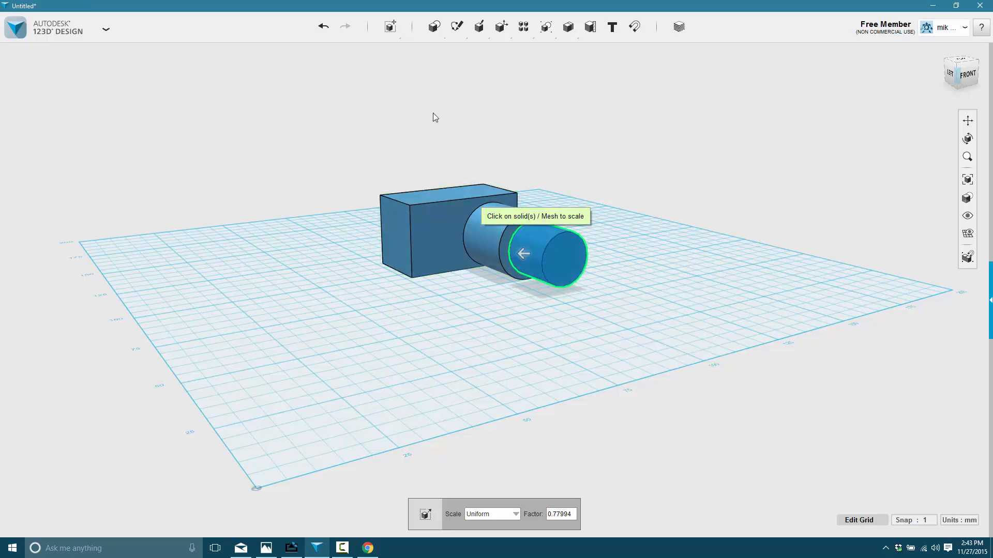
Step: Move the scaled cylinder 7 mm along its axis into the larger cylinder so the two overlap
mouse_move(390, 28)
left_click(392, 50)
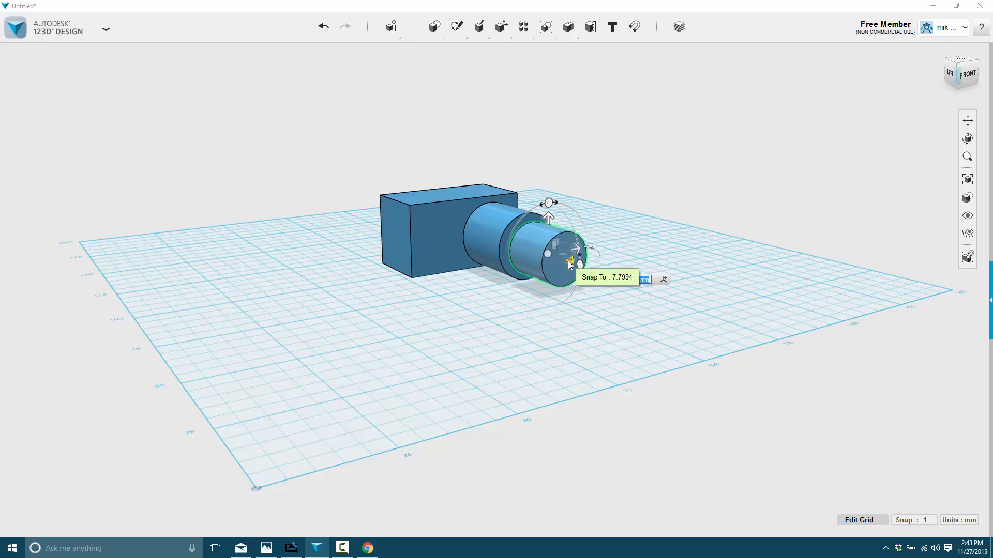
left_click_drag(570, 264, 555, 257)
right_click_drag(519, 346, 539, 357)
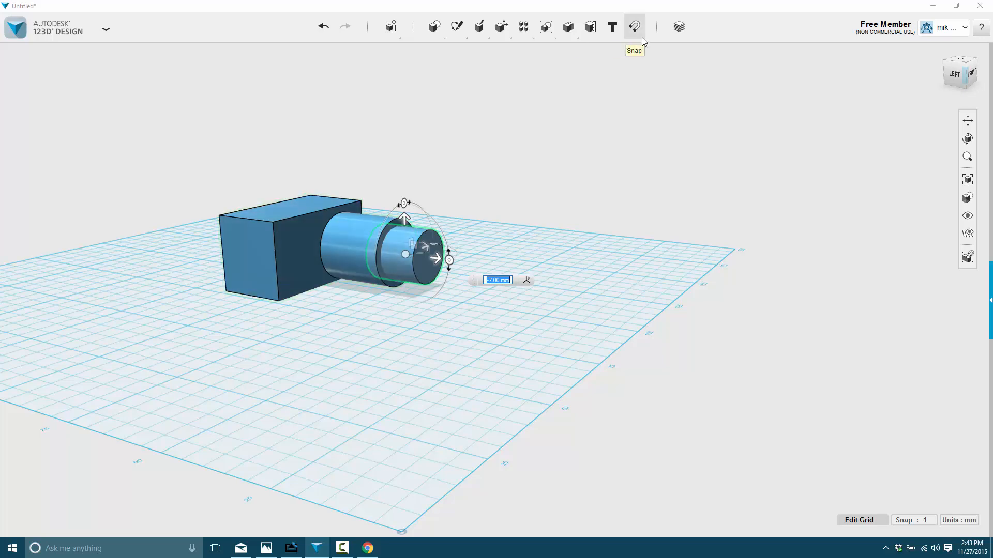
Step: Subtract the small cylinder from the merged body to hollow out the end of the large cylinder
mouse_move(569, 31)
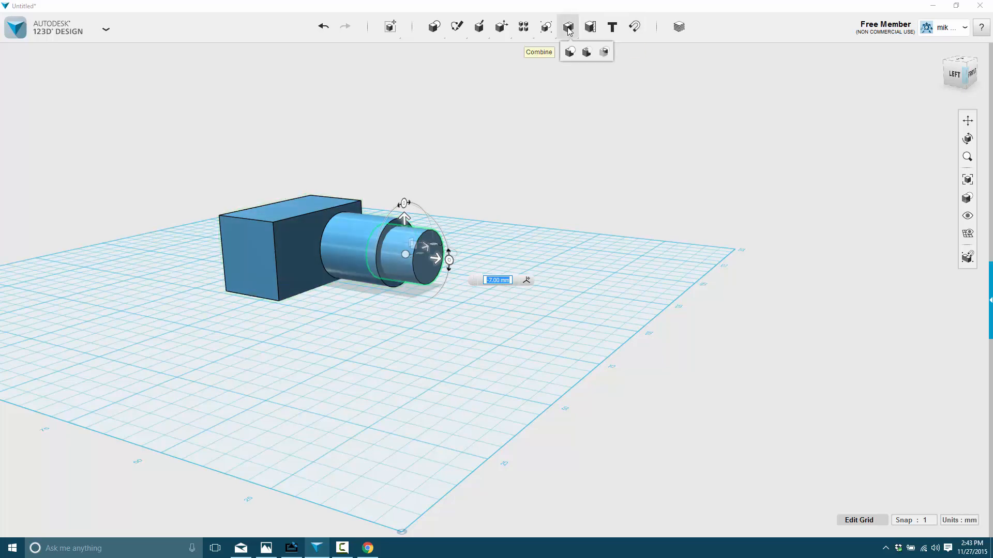
left_click(590, 52)
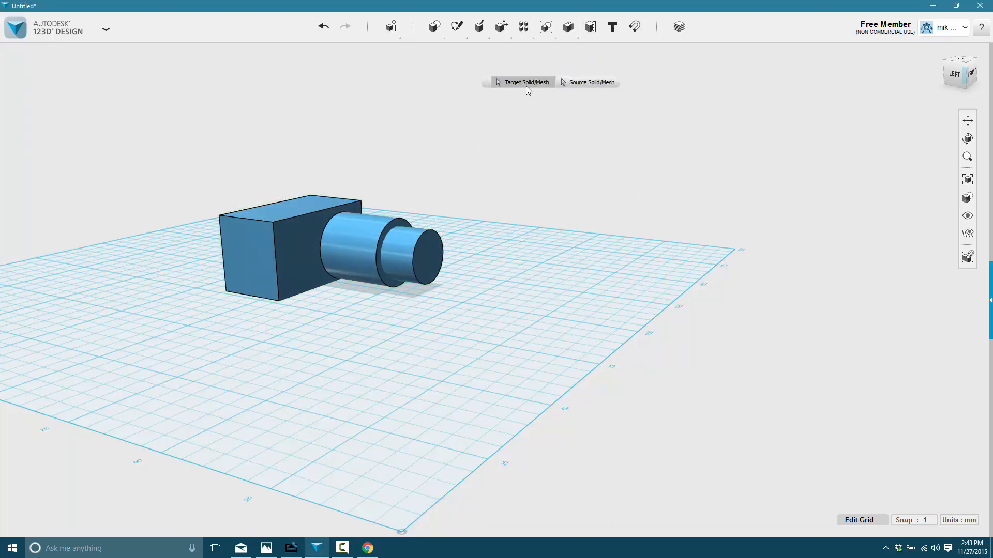
left_click(252, 253)
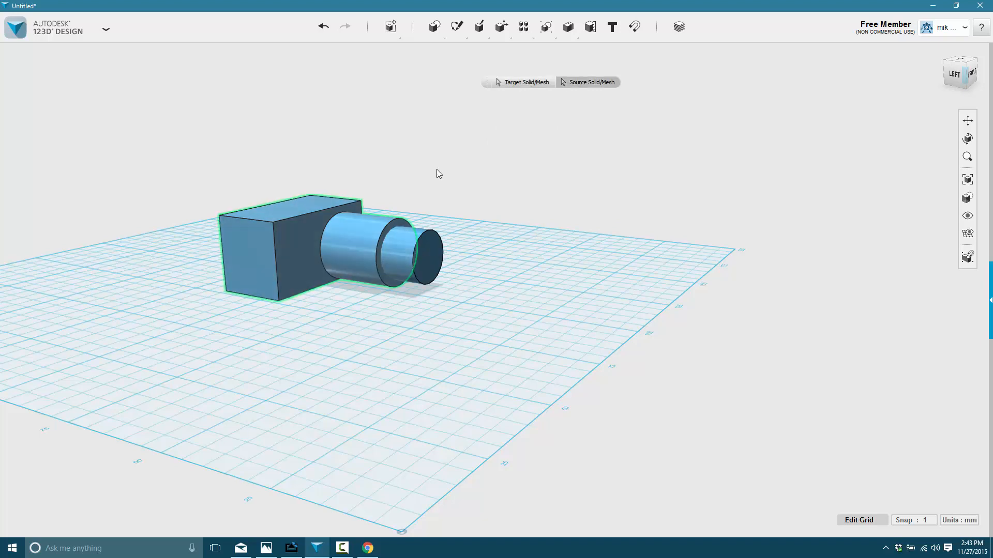
left_click(436, 250)
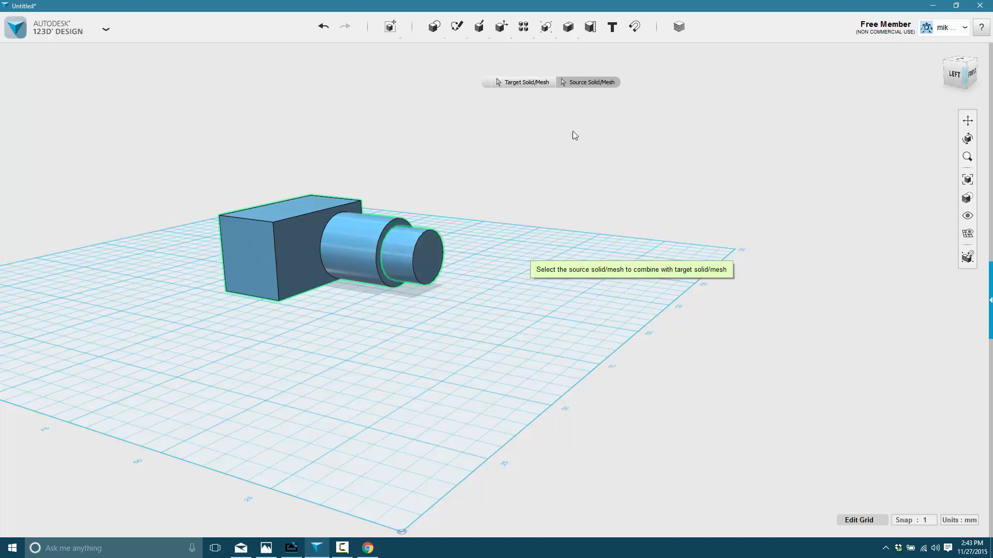
key("Return")
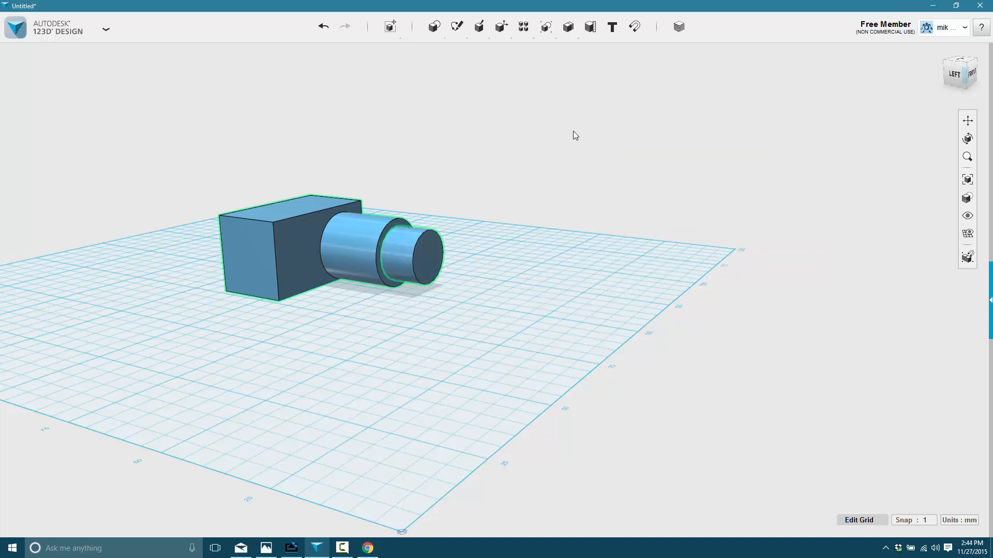
Step: Examine the recess cut into the cylinder and the overall body from the front and side
right_click_drag(537, 283, 469, 266)
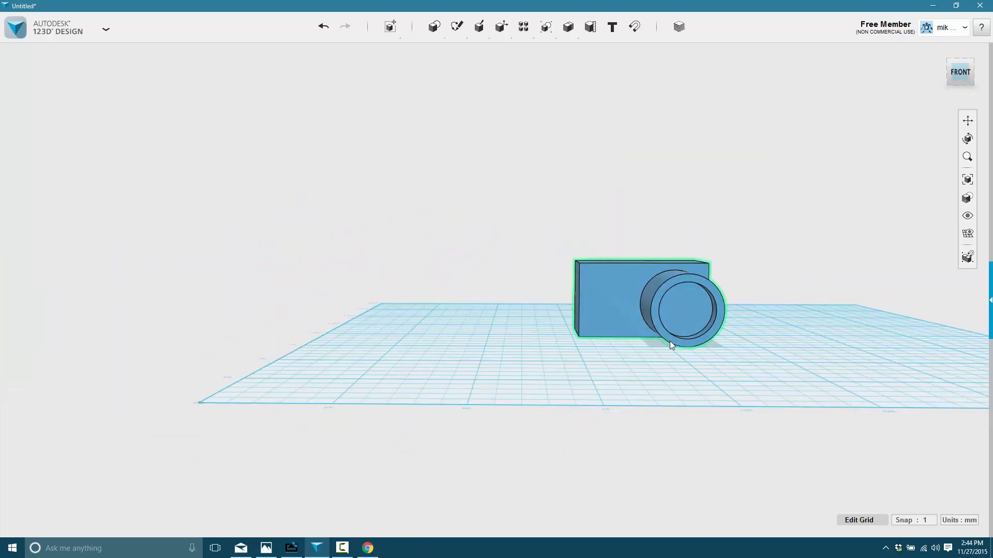
right_click_drag(671, 342, 766, 355)
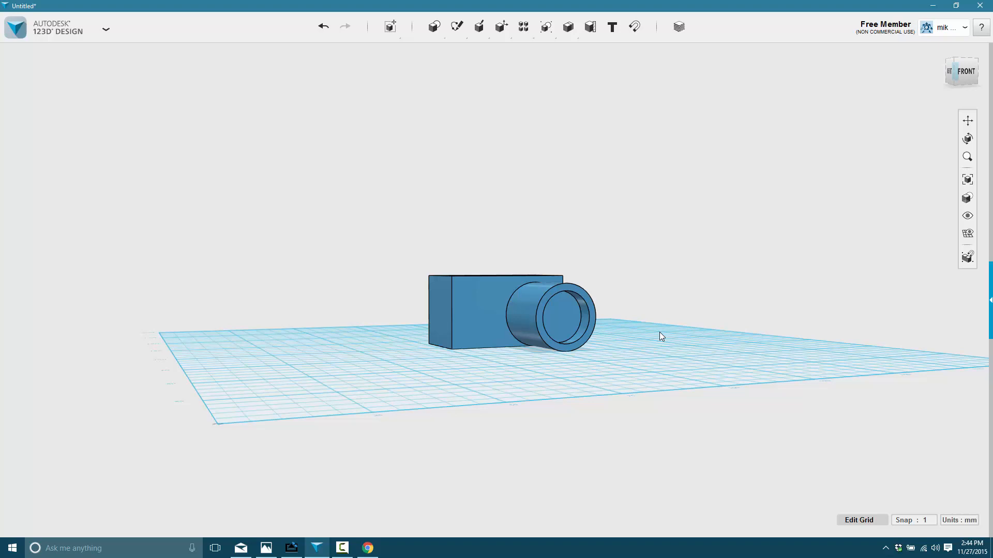
scroll(655, 332, "up", 3)
mouse_move(504, 329)
right_mouse_down()
mouse_move(555, 343)
mouse_move(512, 346)
right_mouse_up()
right_click_drag(358, 340, 423, 334)
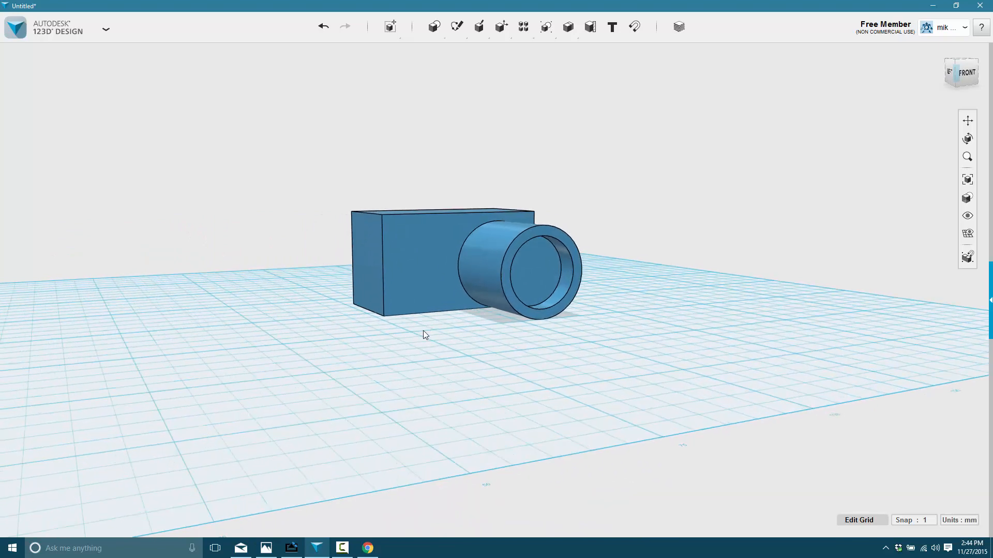
right_click_drag(443, 282, 444, 297)
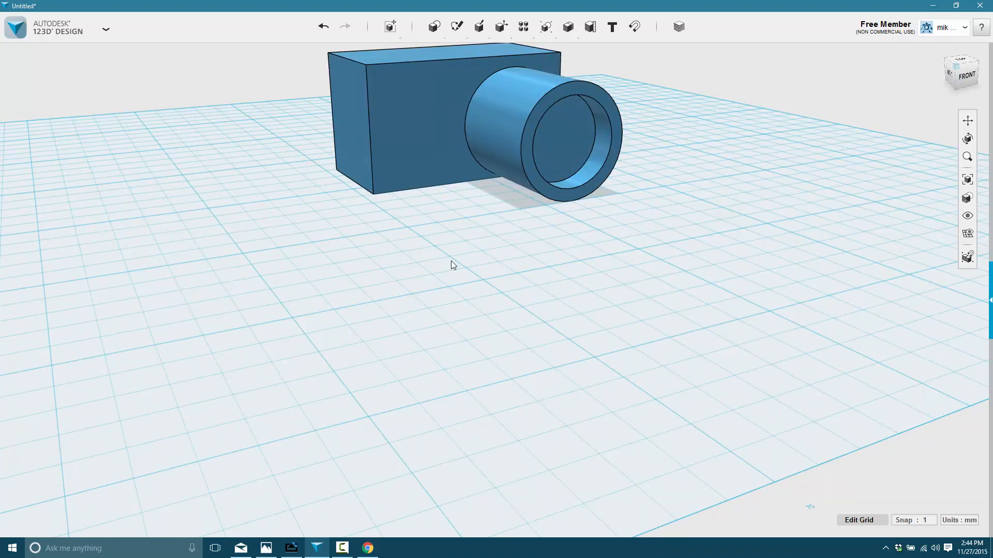
middle_click_drag(451, 261, 469, 411)
mouse_move(463, 26)
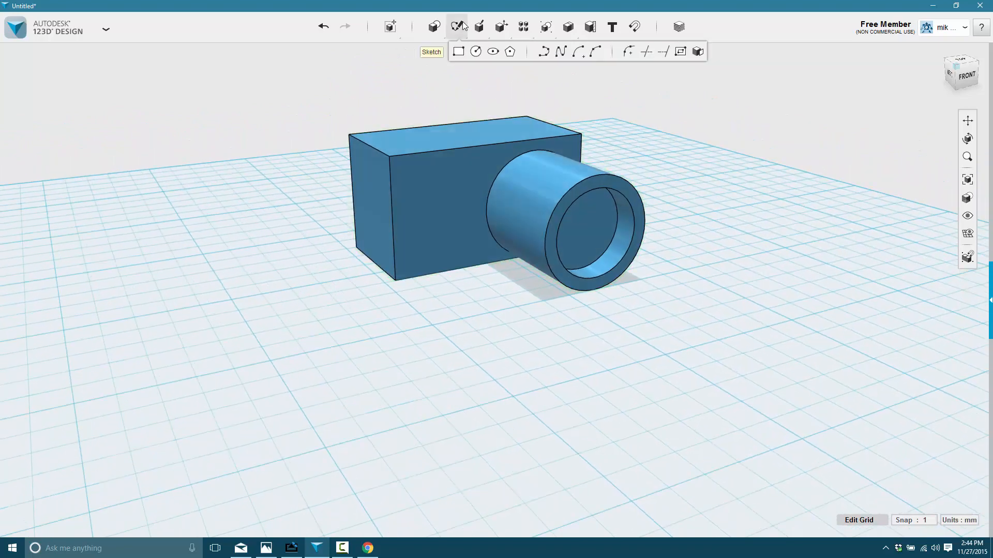
Step: Fillet the top front edge of the box body with a 2 mm radius
mouse_move(501, 29)
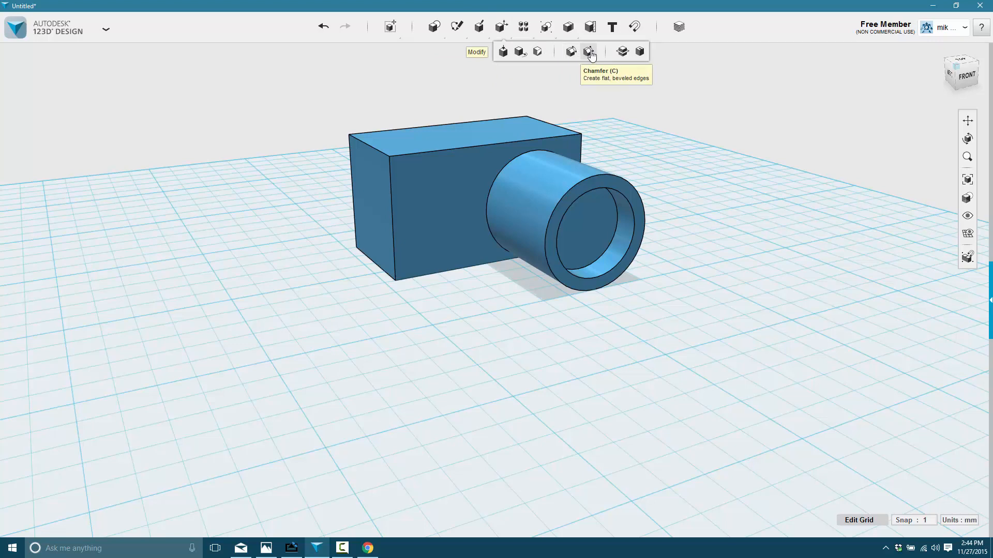
left_click(571, 52)
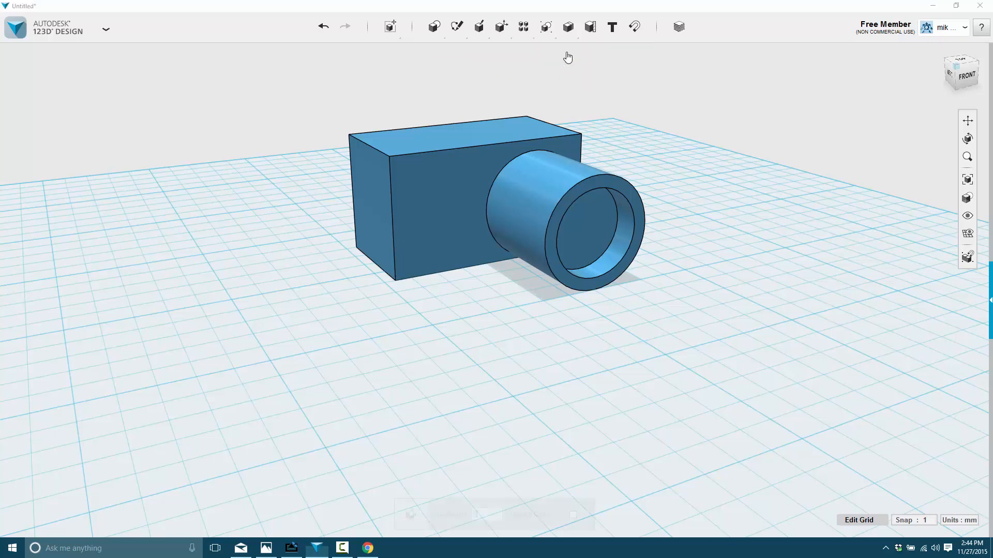
left_click(433, 154)
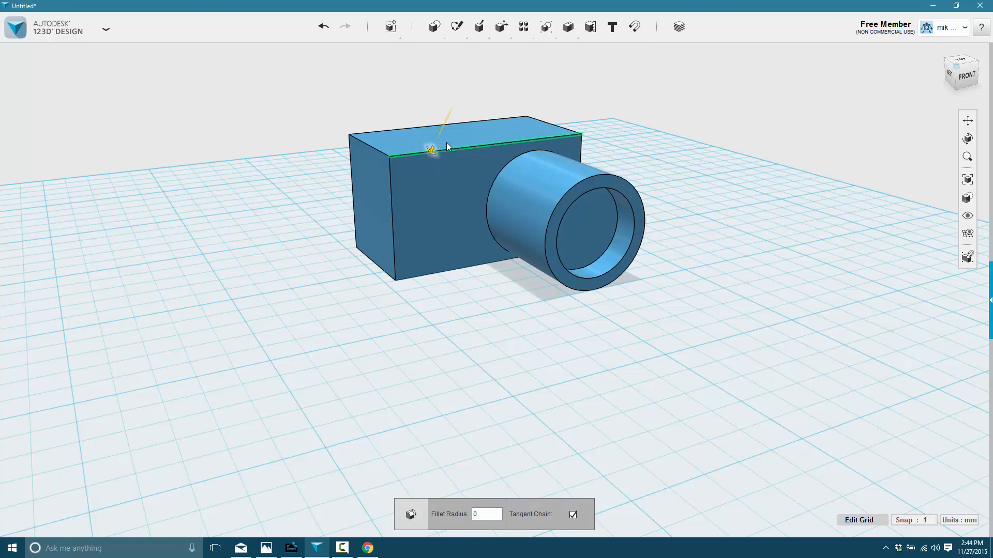
left_click_drag(431, 151, 432, 157)
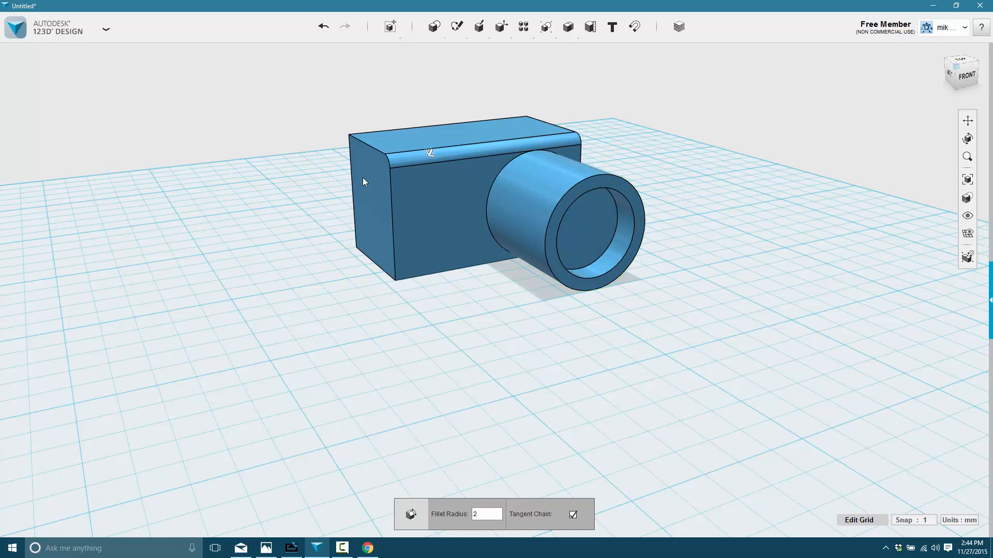
Step: Chamfer the top back edge of the box body with a distance of 5 mm
right_click_drag(392, 234, 353, 263)
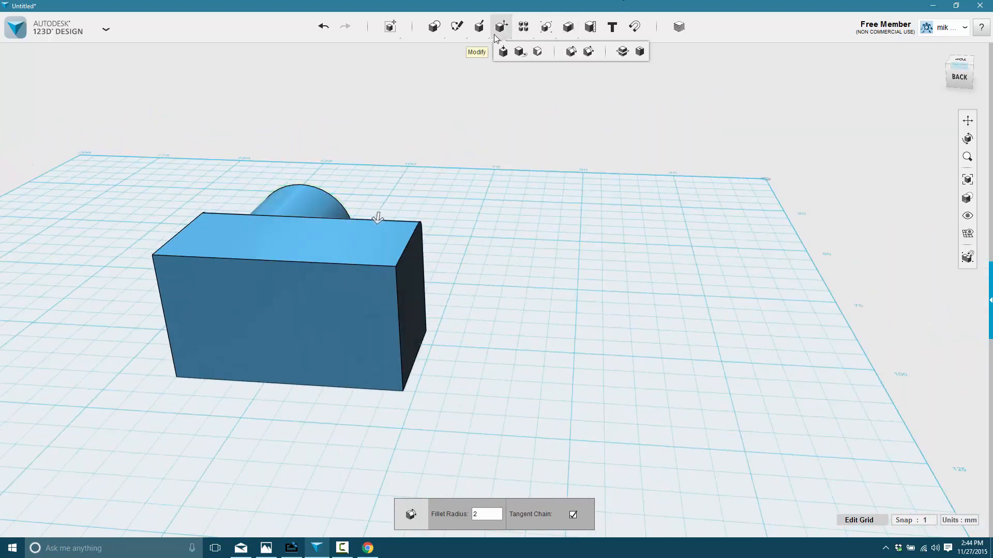
mouse_move(483, 35)
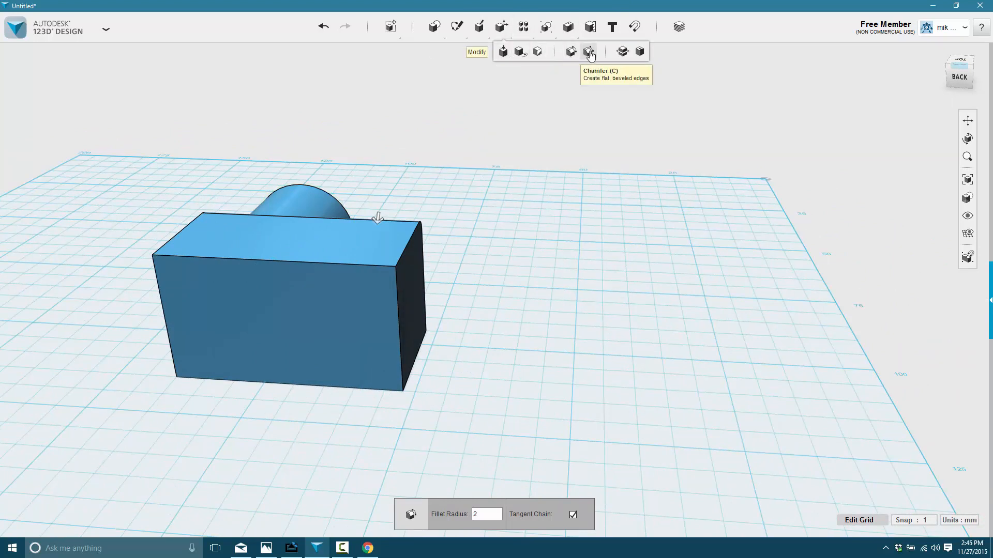
left_click(590, 53)
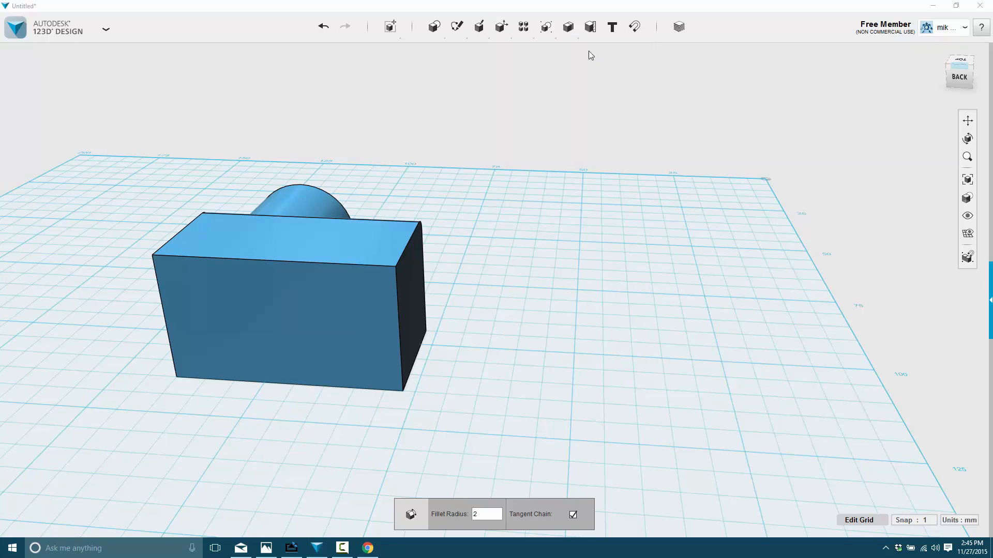
left_click(263, 261)
left_click_drag(265, 262, 263, 277)
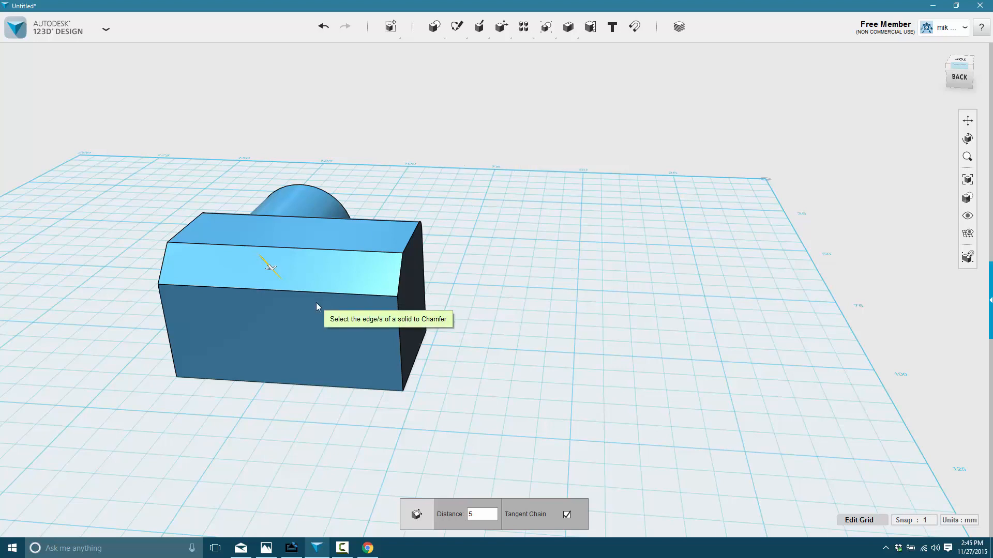
middle_click_drag(486, 286, 491, 269)
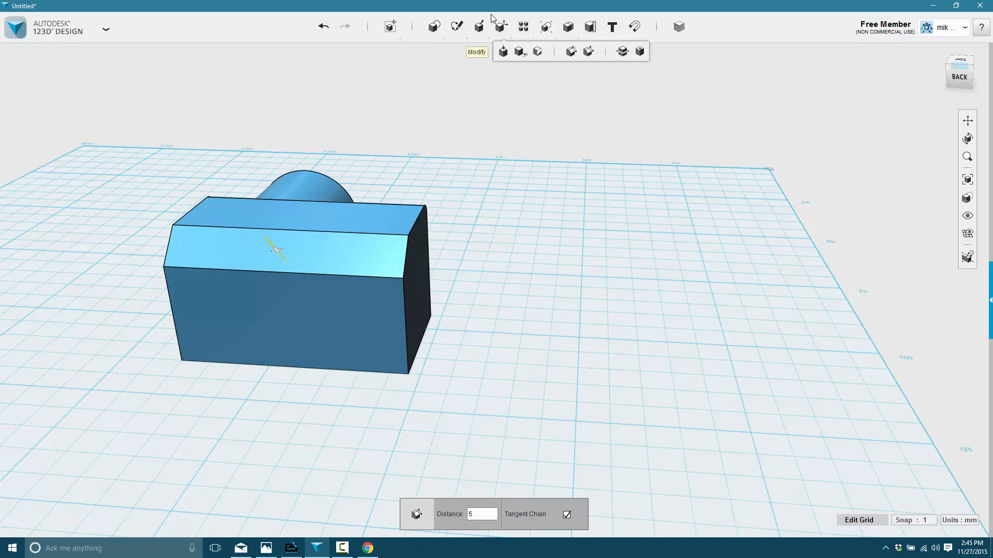
mouse_move(504, 31)
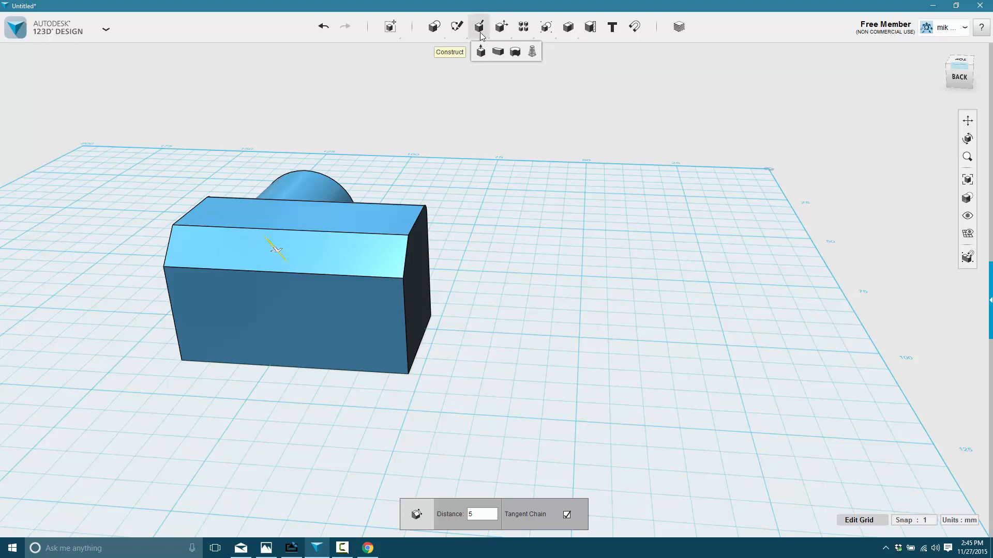
mouse_move(433, 31)
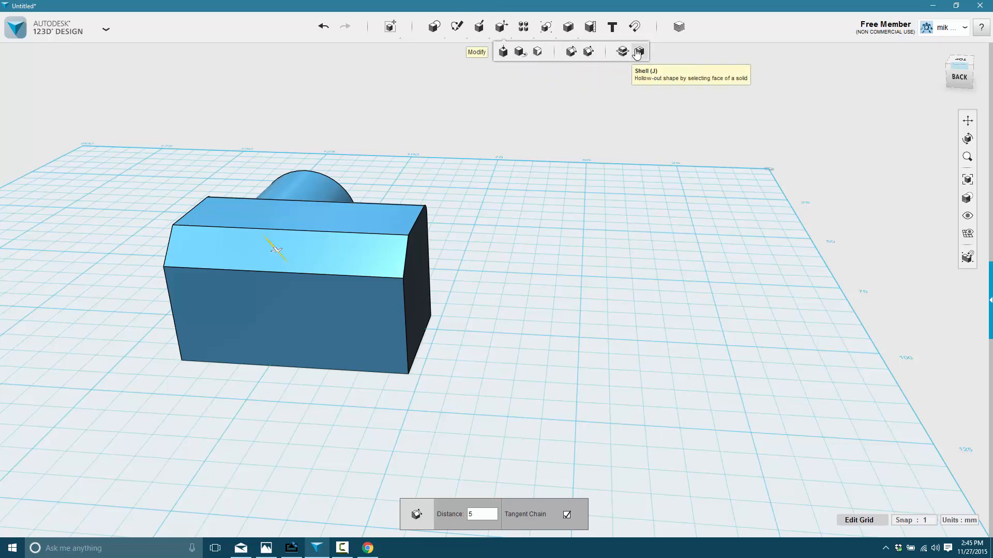
mouse_move(538, 31)
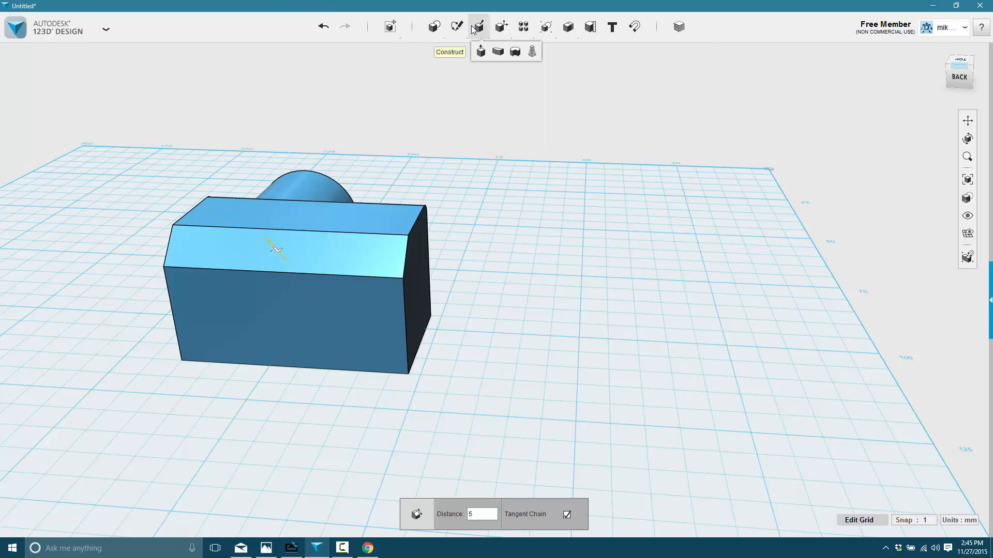
left_click(480, 51)
left_click(288, 328)
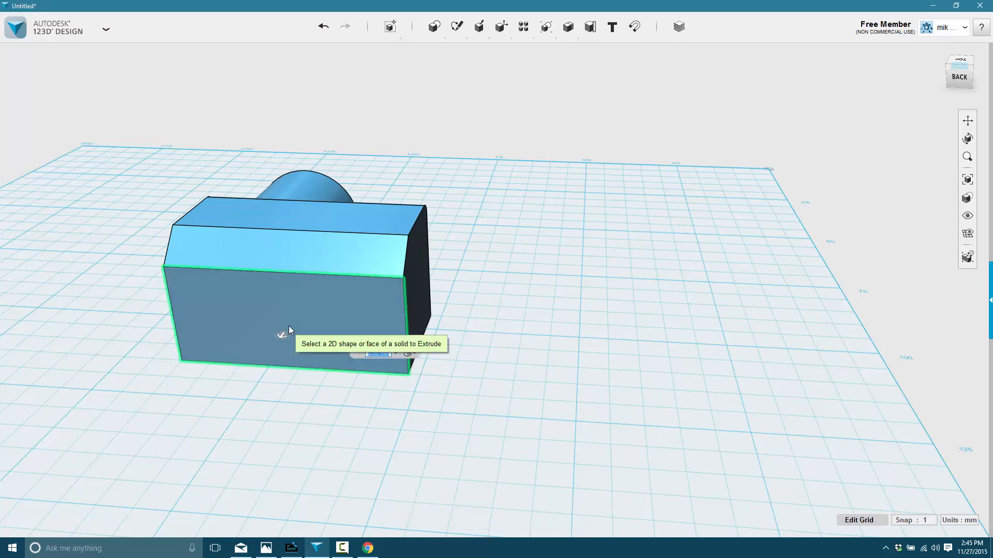
left_click(274, 333)
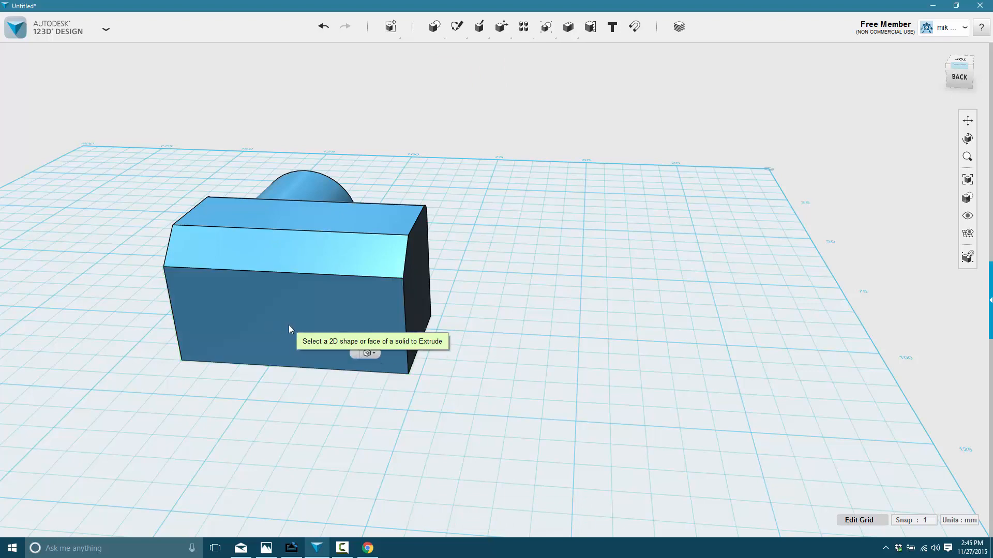
Step: Press/Pull the back face of the box body outward by 2 mm
mouse_move(472, 32)
mouse_move(501, 27)
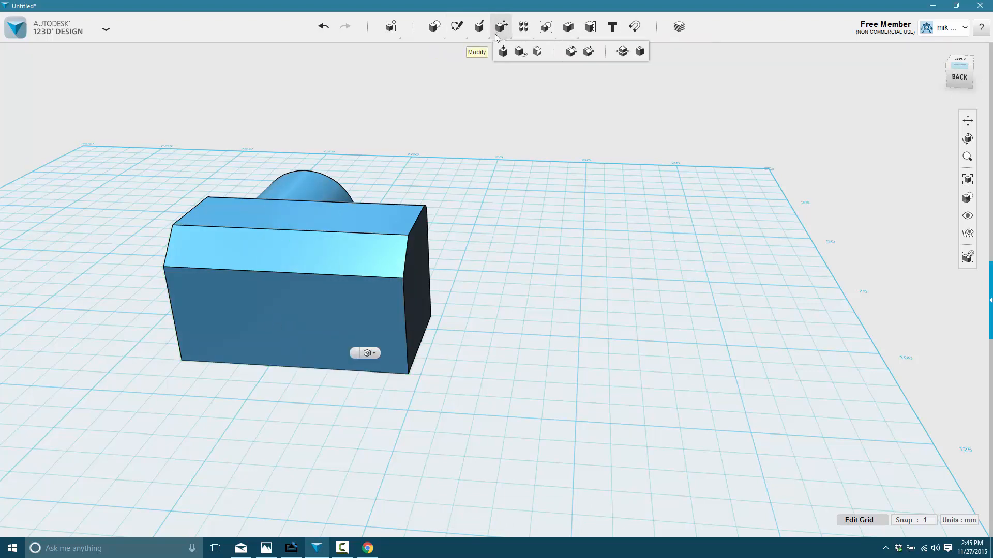
left_click(498, 52)
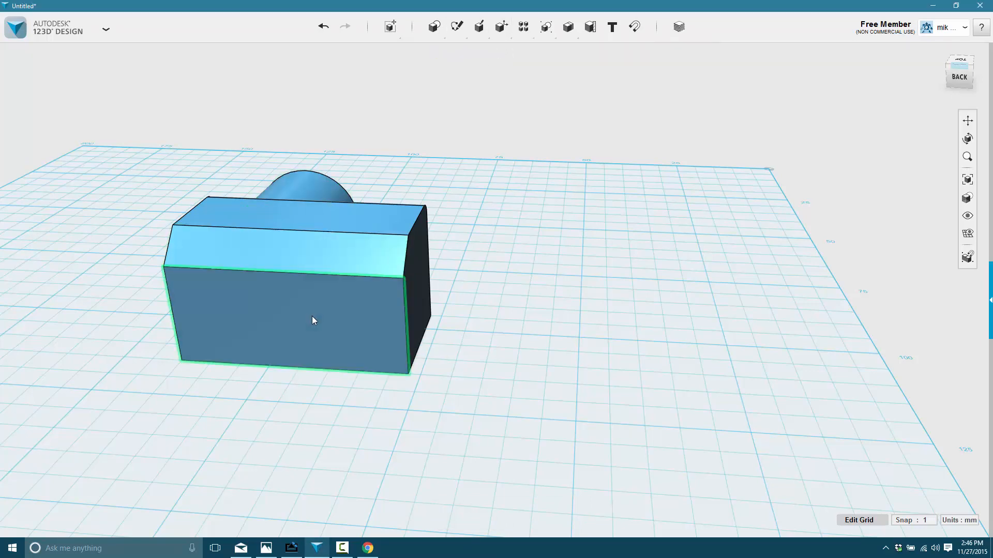
left_click(312, 316)
mouse_move(310, 325)
left_mouse_down()
mouse_move(333, 317)
mouse_move(310, 332)
left_mouse_up()
mouse_move(498, 27)
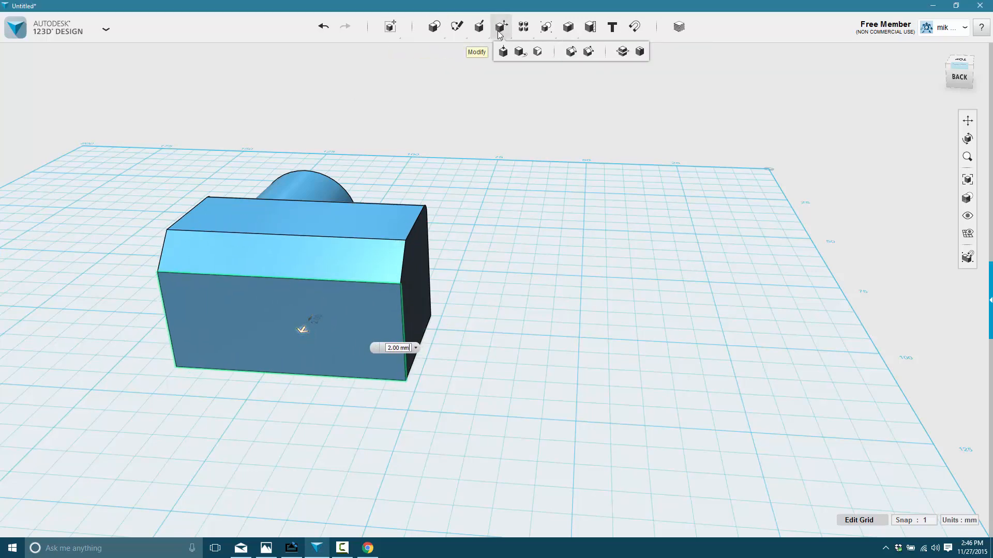
left_click(536, 50)
left_click(286, 314)
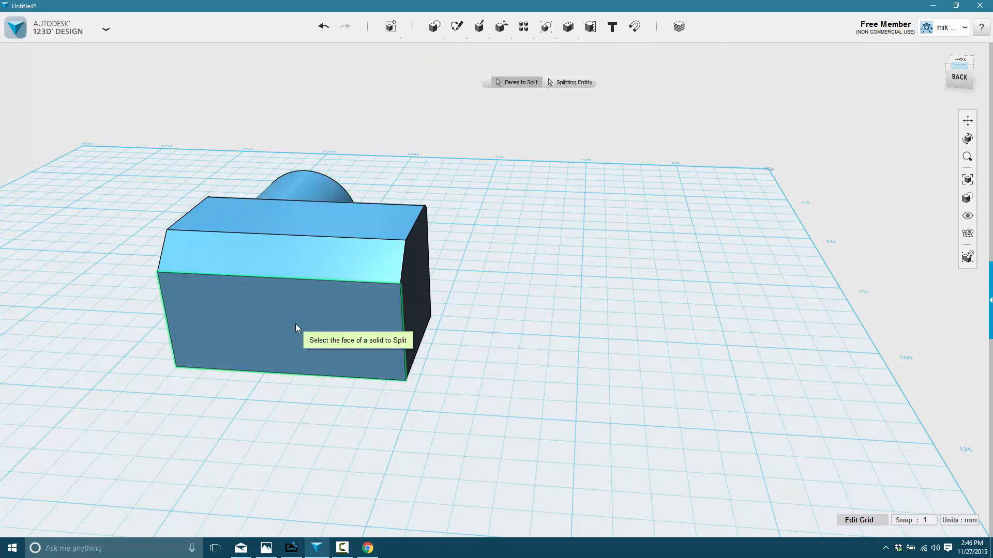
left_click(279, 327)
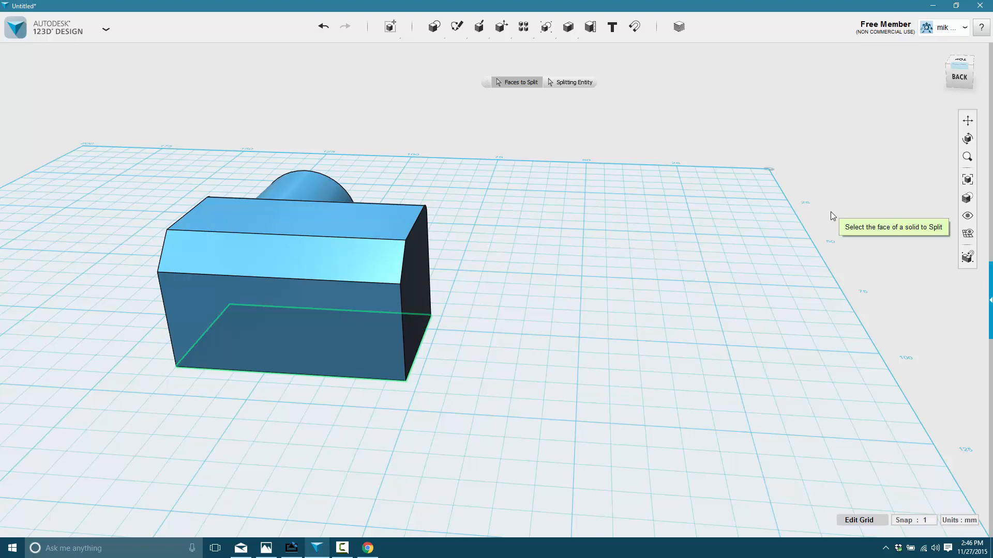
Step: Open the parts library and examine the Lightbulbs, Electrical and Hardware models in the Lighting Fixture category
left_click(990, 297)
mouse_move(860, 198)
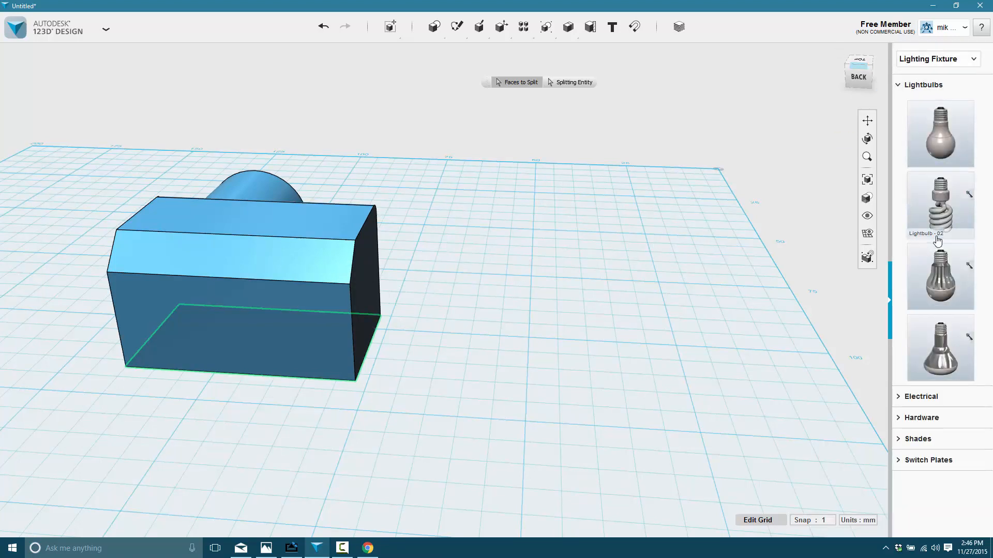
left_click(898, 397)
scroll(920, 426, "down", 3)
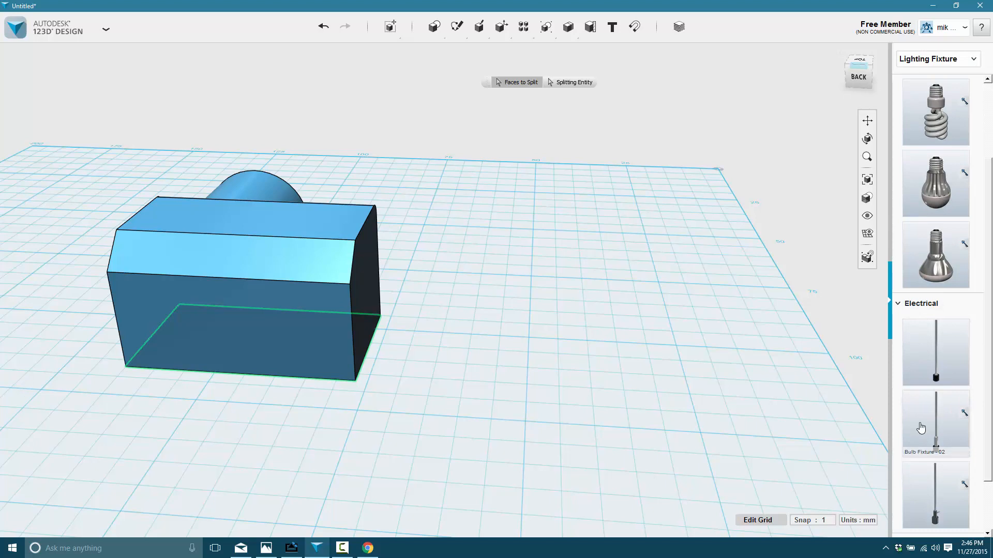
scroll(927, 399, "down", 2)
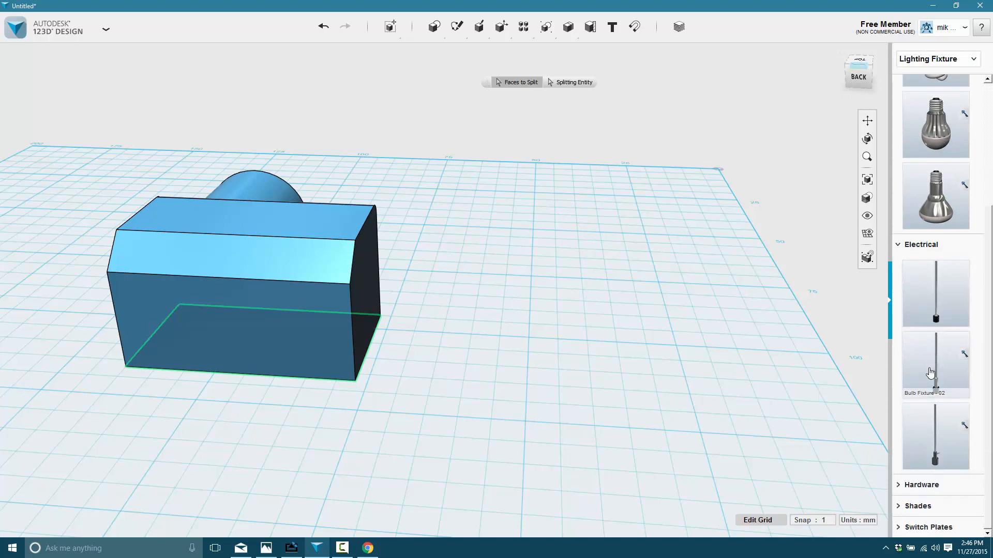
left_click(911, 488)
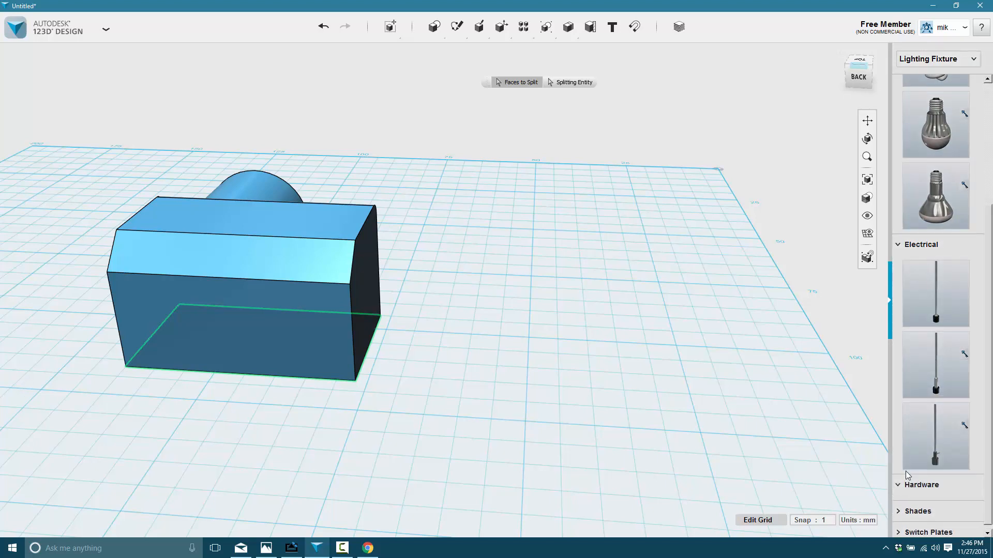
scroll(926, 413, "down", 5)
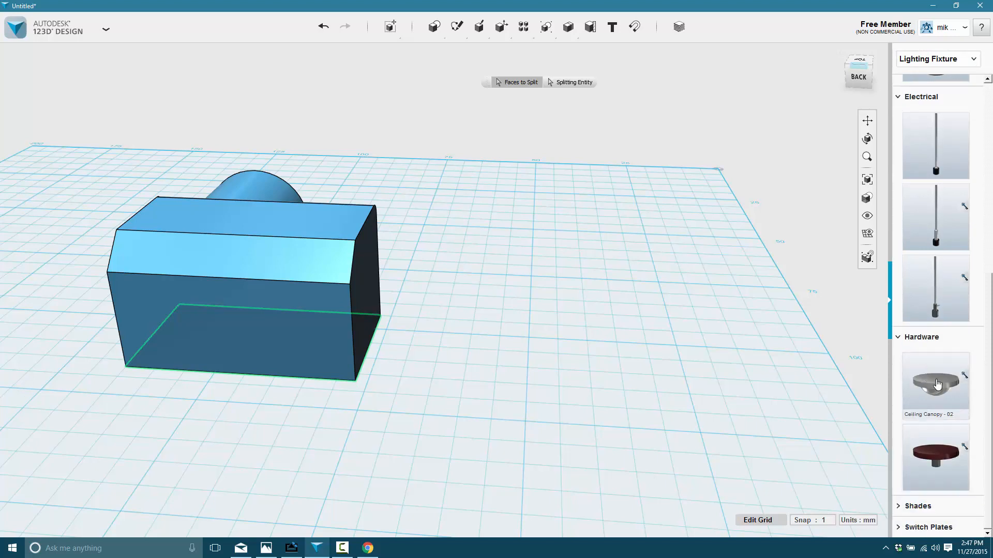
scroll(934, 321, "up", 10)
Step: Switch the parts library to the Robot category and place the second robot head in the scene
left_click(981, 26)
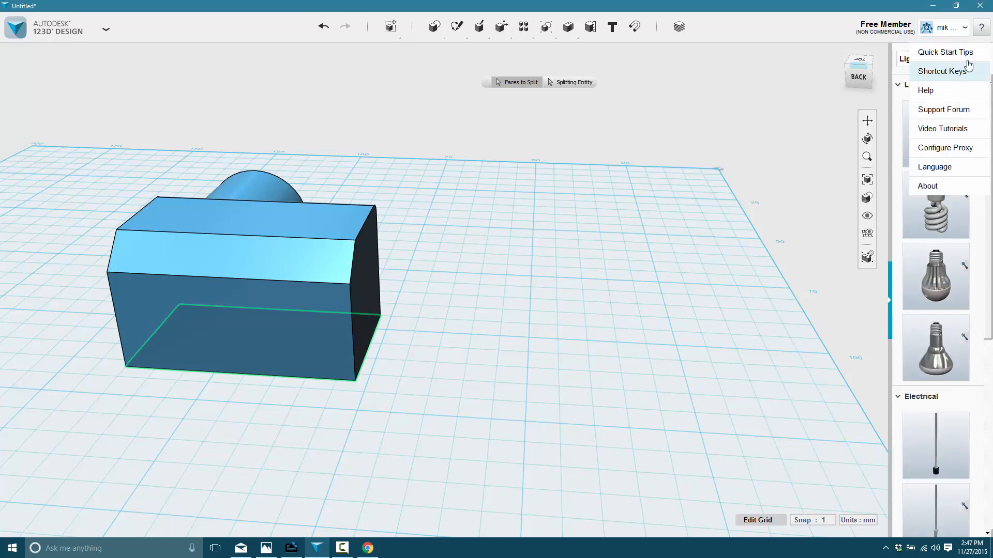
left_click(966, 70)
left_click(972, 61)
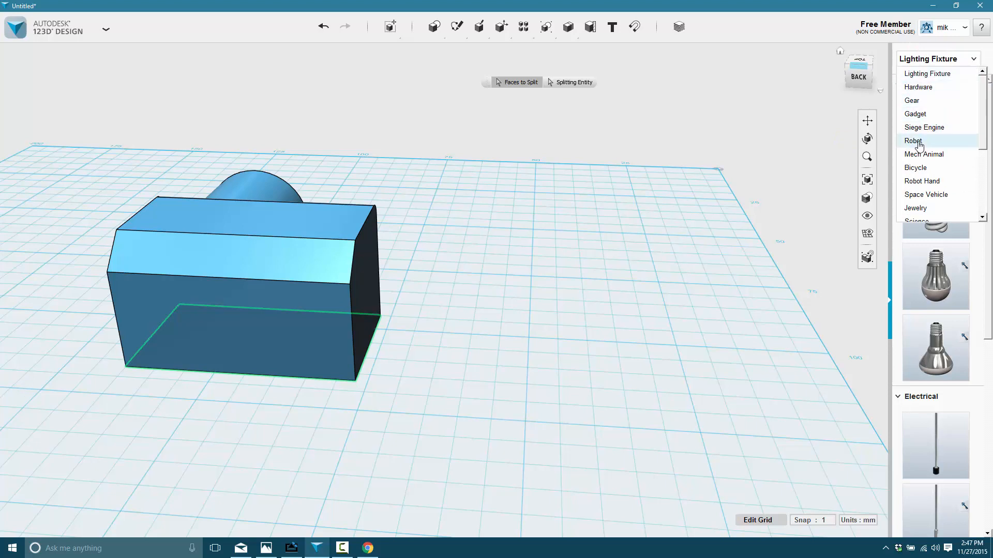
left_click(939, 141)
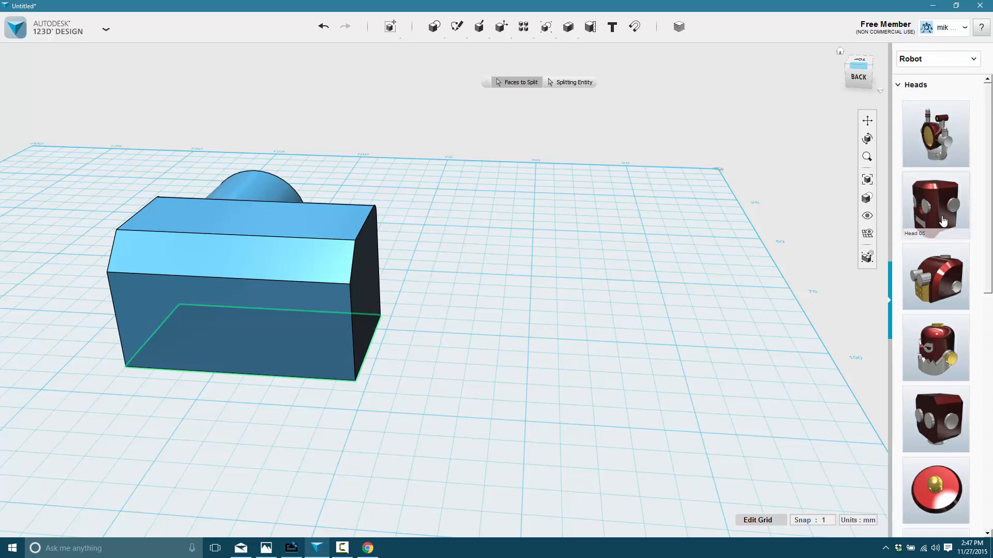
left_click_drag(940, 203, 518, 207)
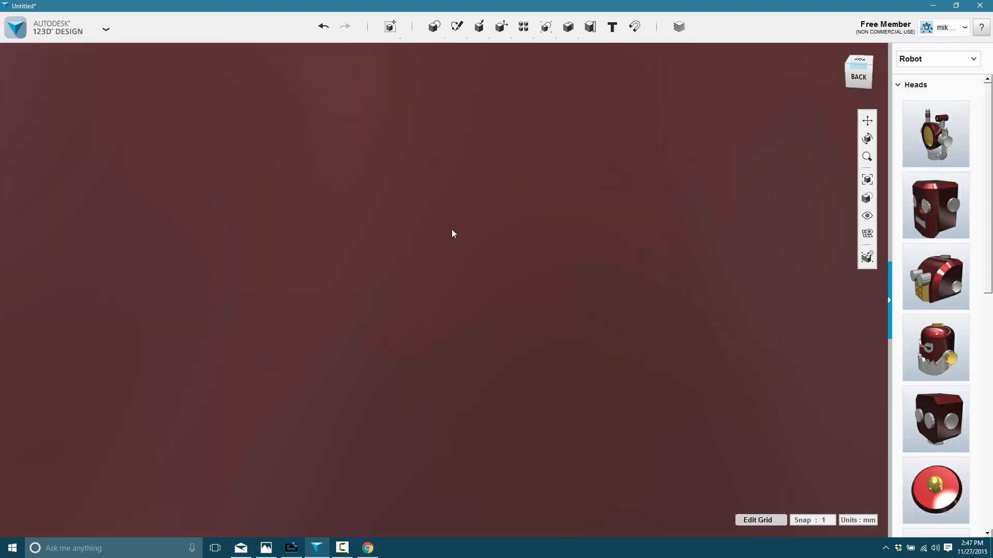
Step: Scale the robot head down uniformly by a factor of about 0.18
scroll(452, 229, "down", 1)
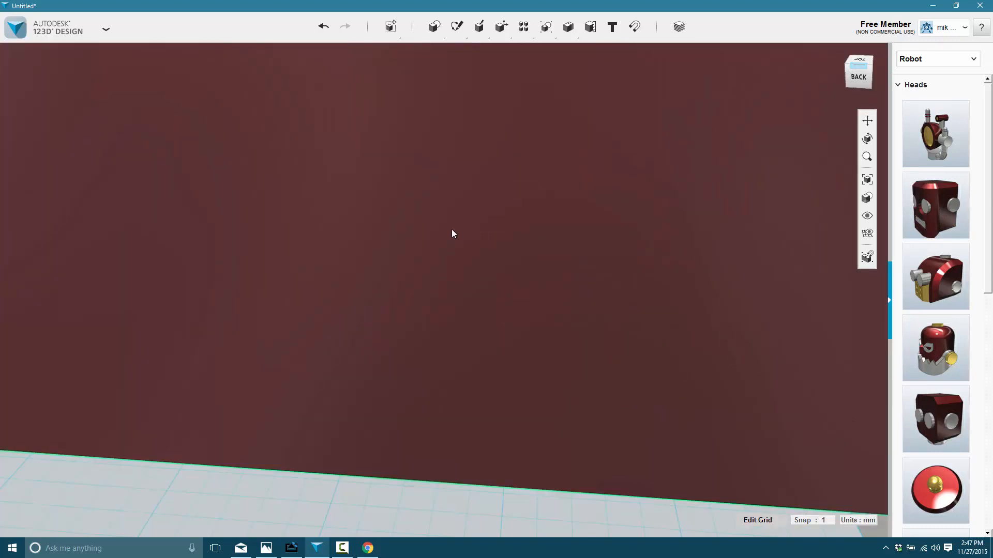
scroll(452, 234, "down", 1)
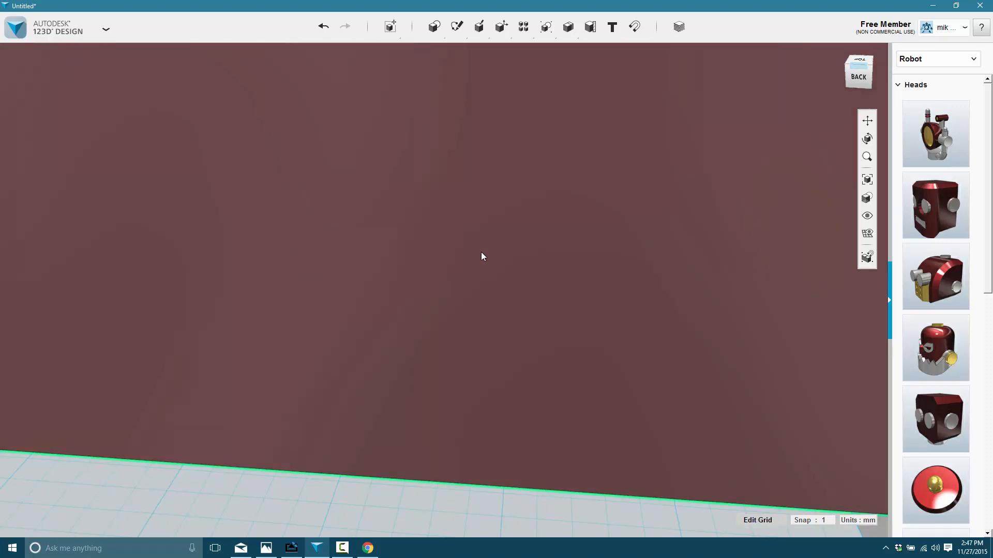
scroll(521, 268, "down", 2)
scroll(520, 265, "down", 5)
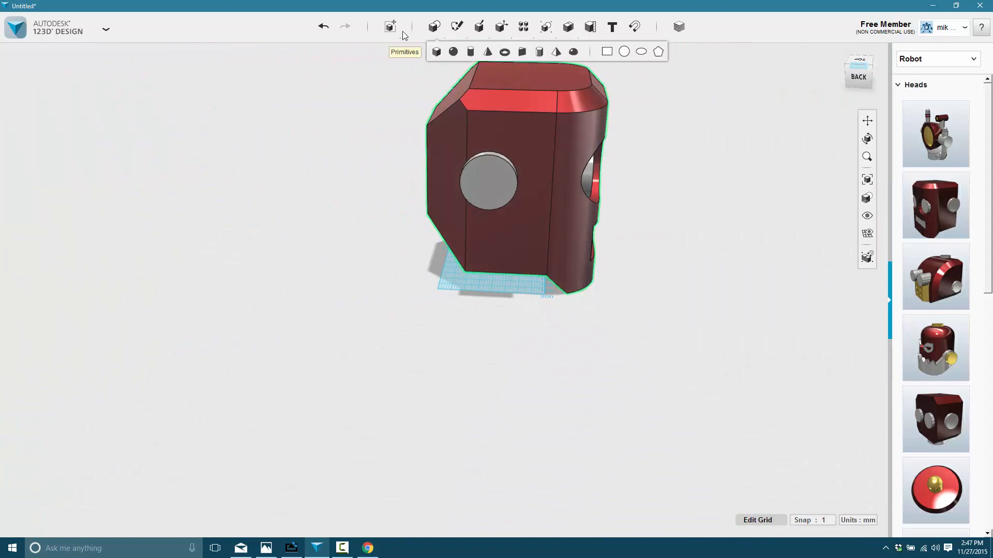
mouse_move(390, 27)
left_click(462, 52)
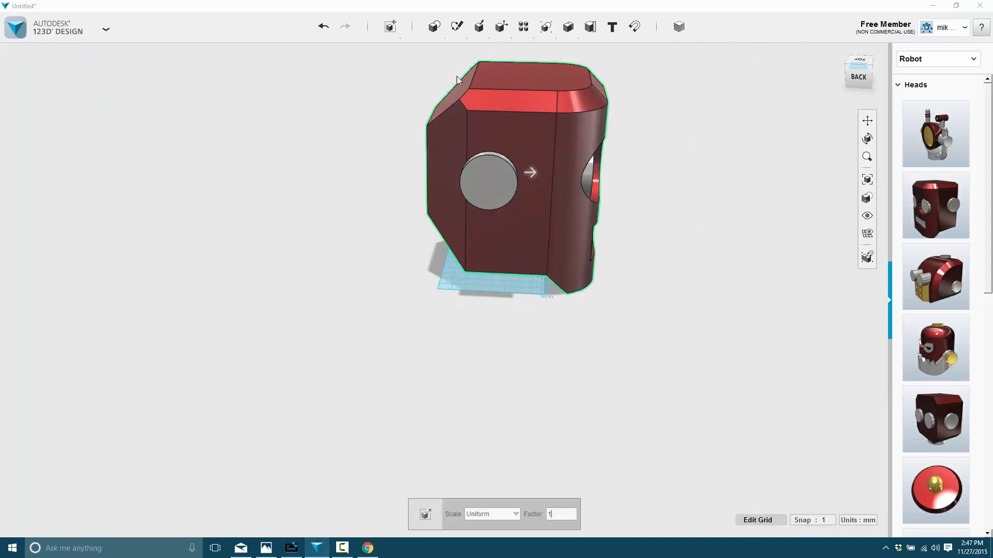
mouse_move(525, 173)
left_mouse_down()
mouse_move(500, 187)
mouse_move(520, 160)
left_mouse_up()
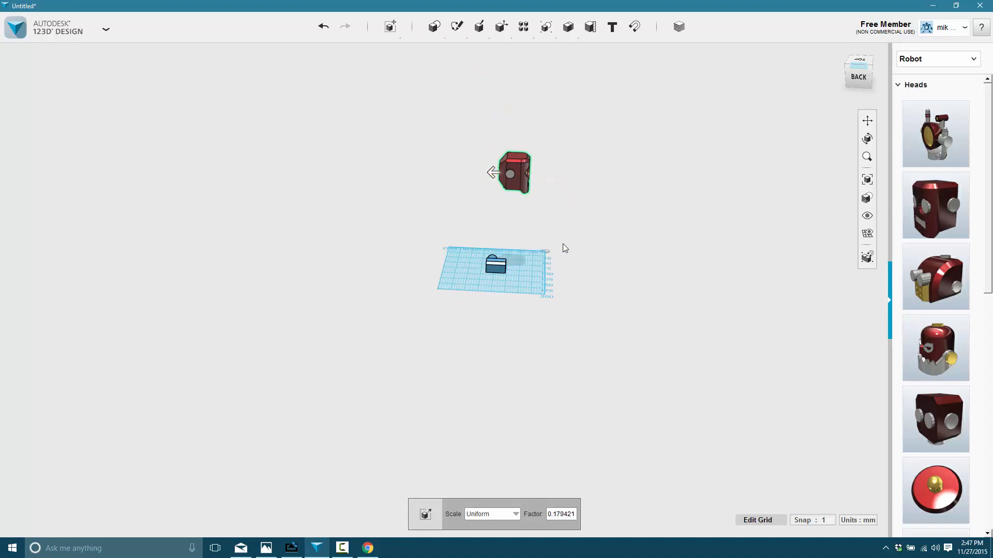
Step: Look through the remaining Robot parts and examine the models in the Torsos group
scroll(920, 292, "down", 3)
scroll(920, 291, "down", 8)
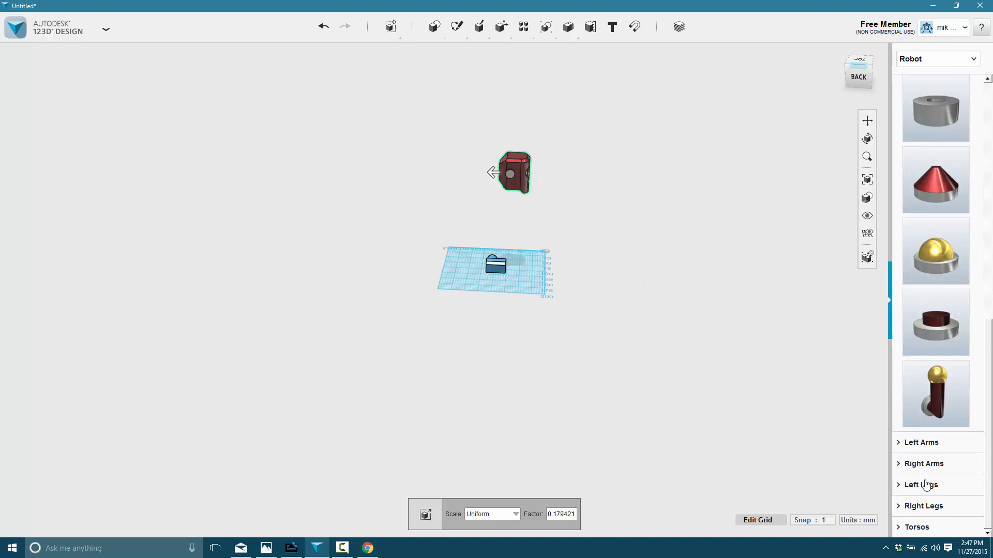
left_click(911, 528)
scroll(914, 428, "down", 7)
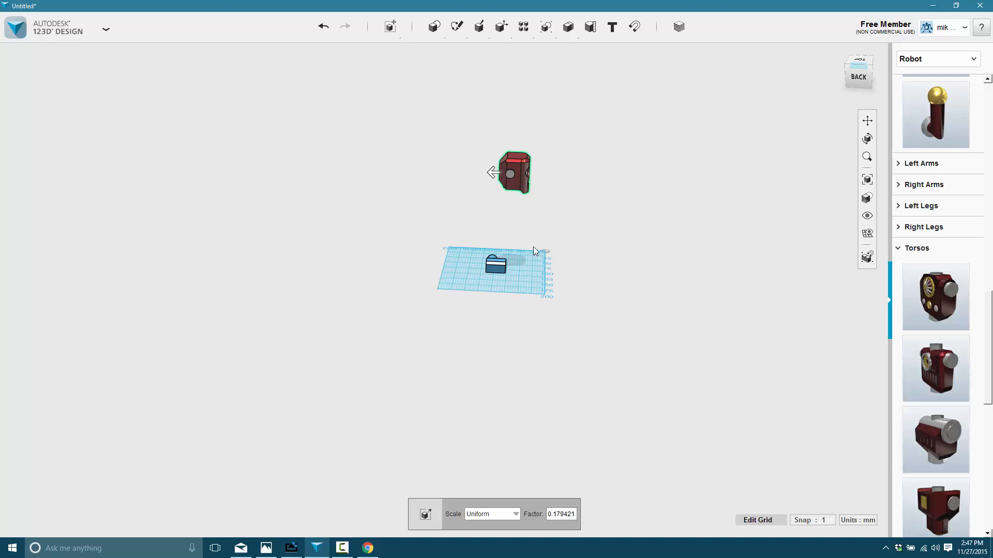
Step: Place the third robot torso beside the head and scale it down uniformly by a factor of about 0.127
left_click(596, 280)
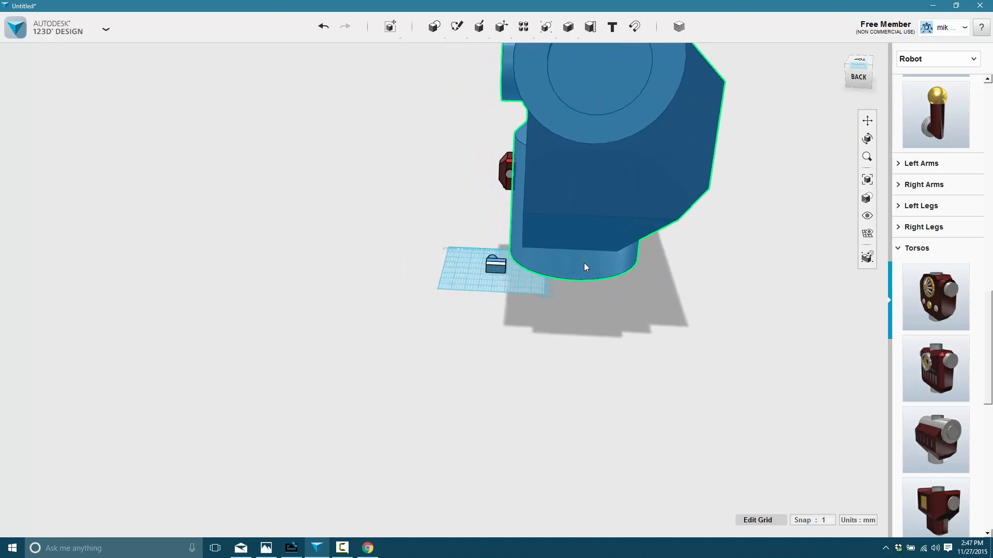
left_click(584, 262)
key("s")
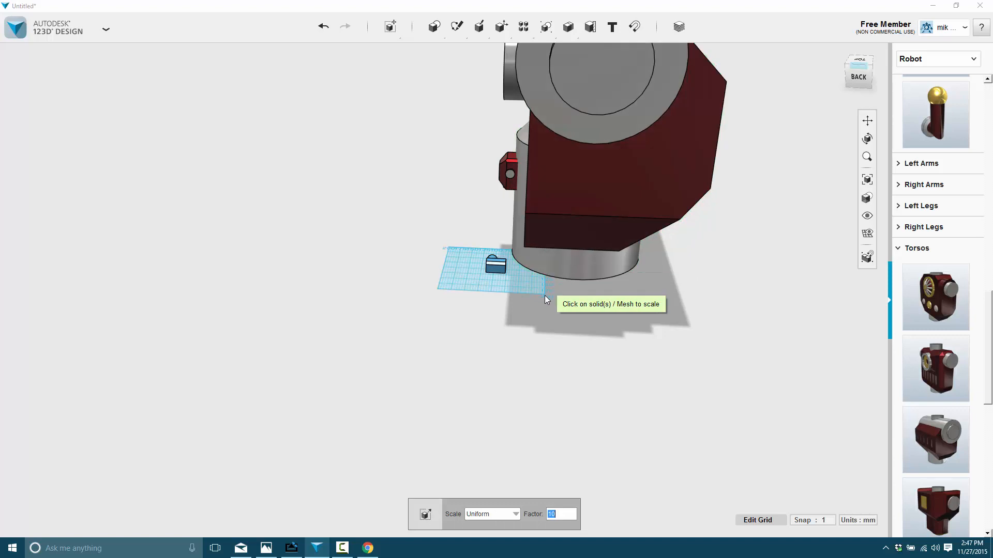
left_click(588, 191)
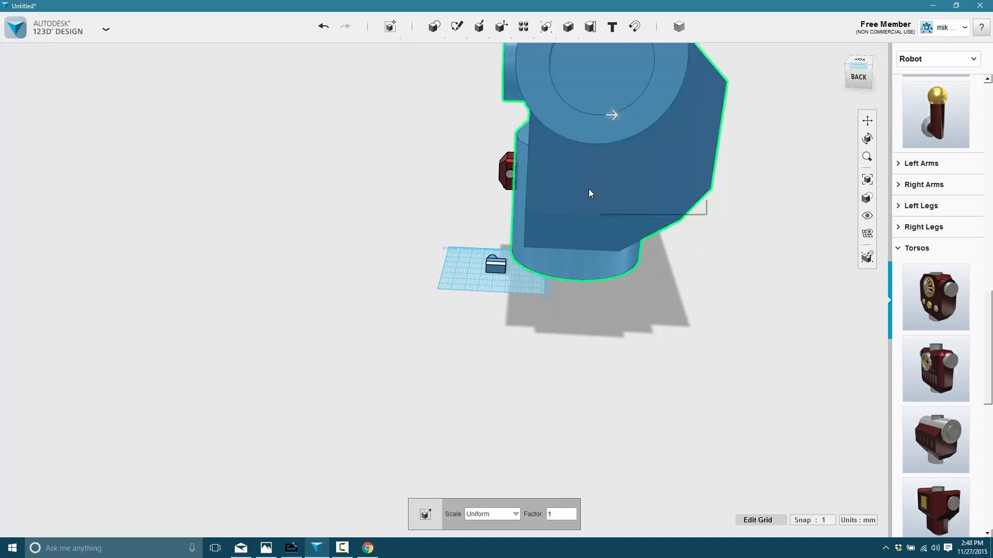
left_click(572, 198)
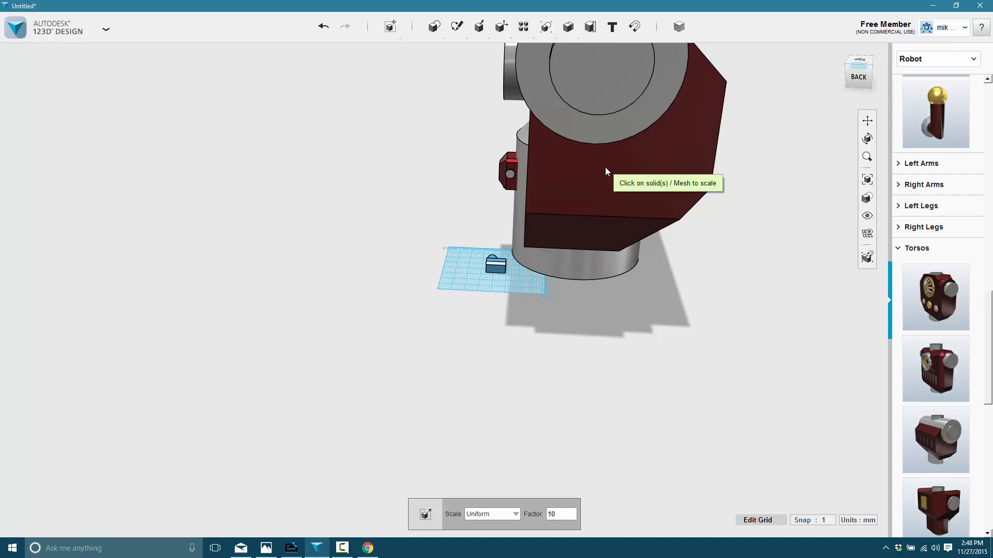
left_click(599, 195)
mouse_move(612, 115)
left_mouse_down()
mouse_move(600, 129)
mouse_move(608, 119)
left_mouse_up()
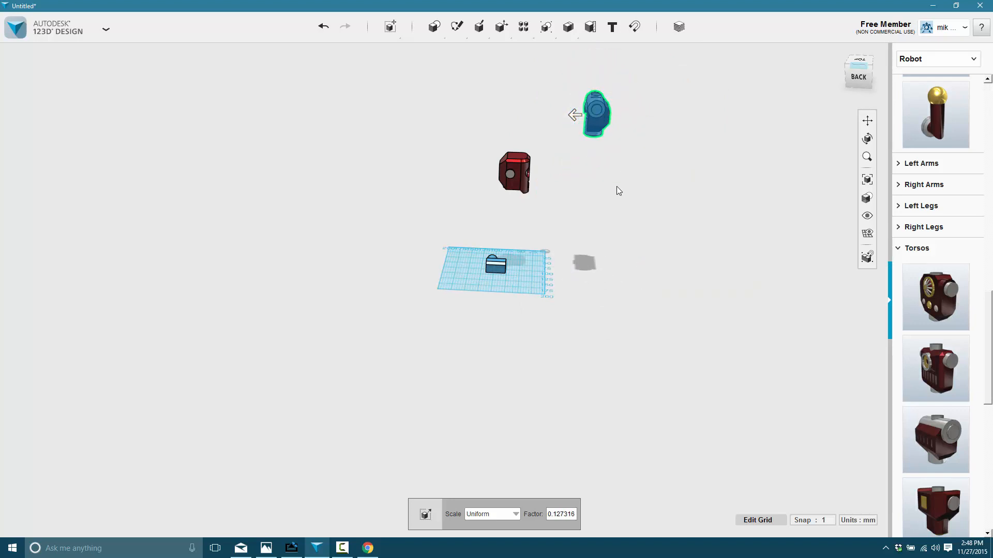
right_click_drag(616, 186, 550, 227)
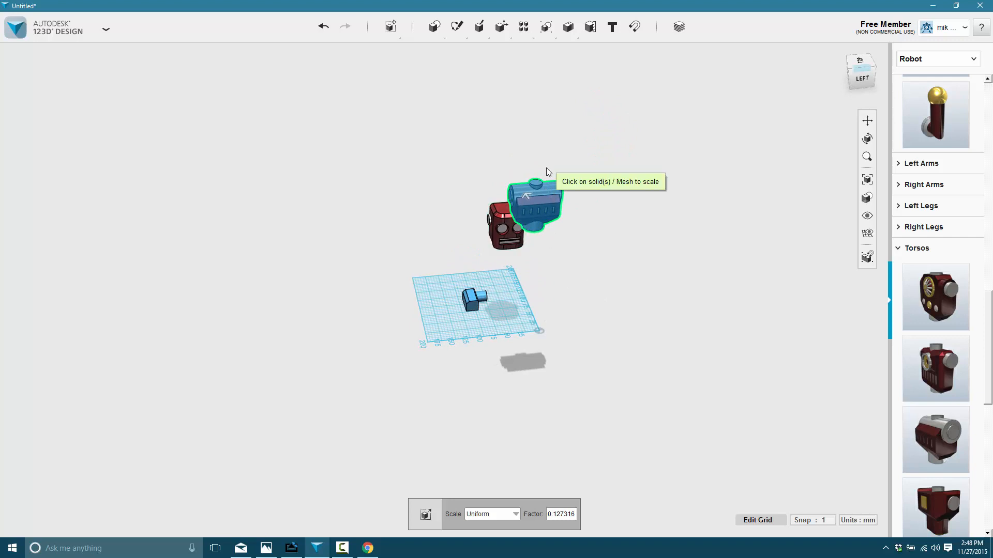
key("r")
left_click(536, 200)
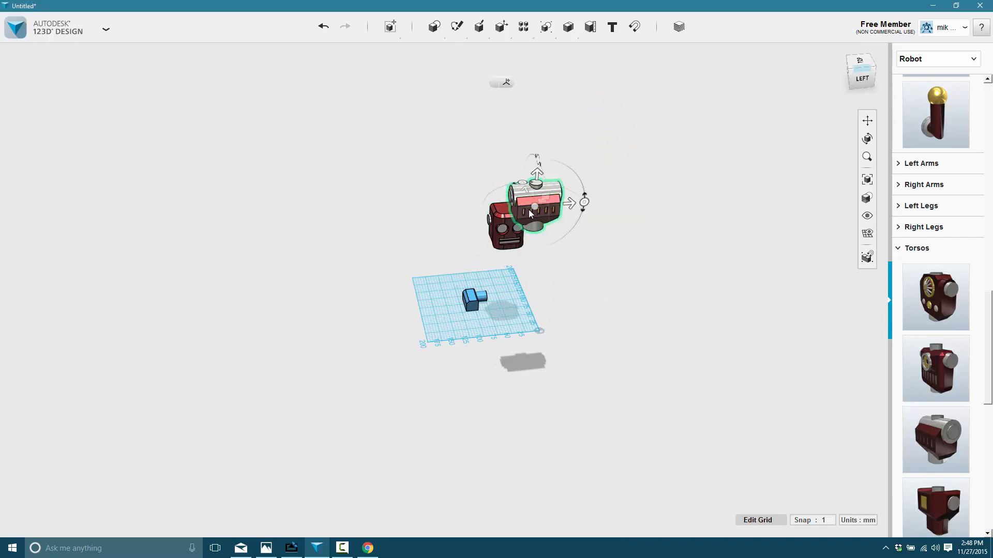
left_click(578, 208)
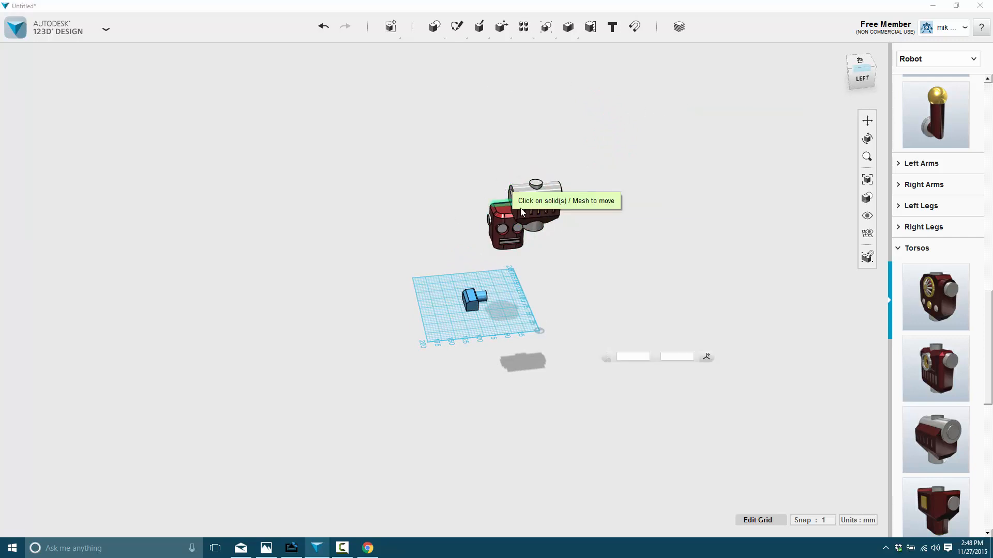
left_click(541, 185)
left_click(539, 177)
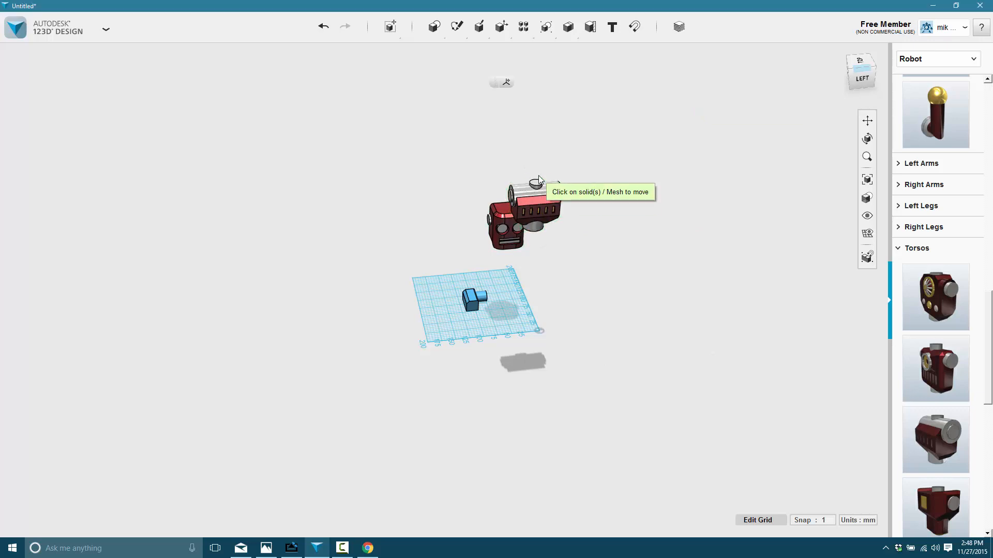
left_click(538, 185)
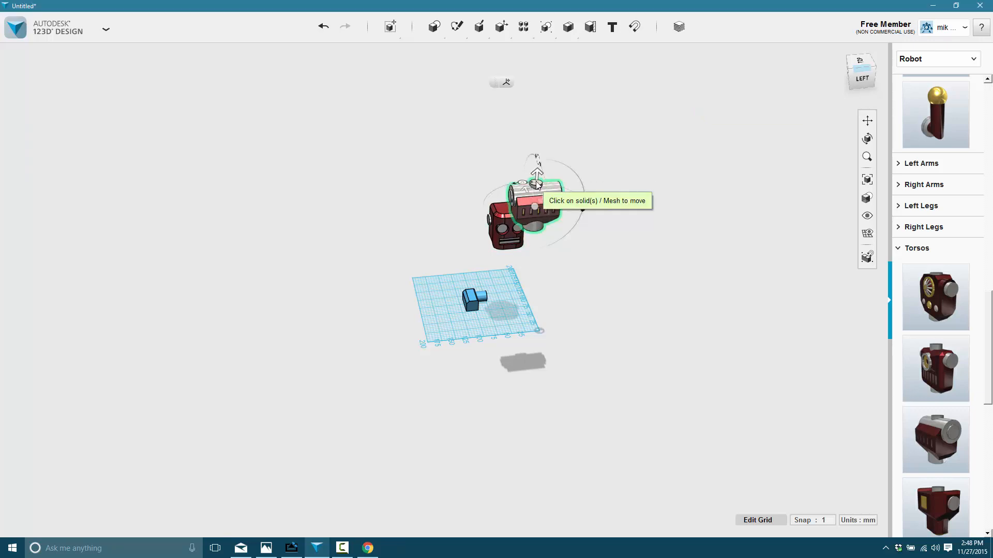
left_click(538, 186)
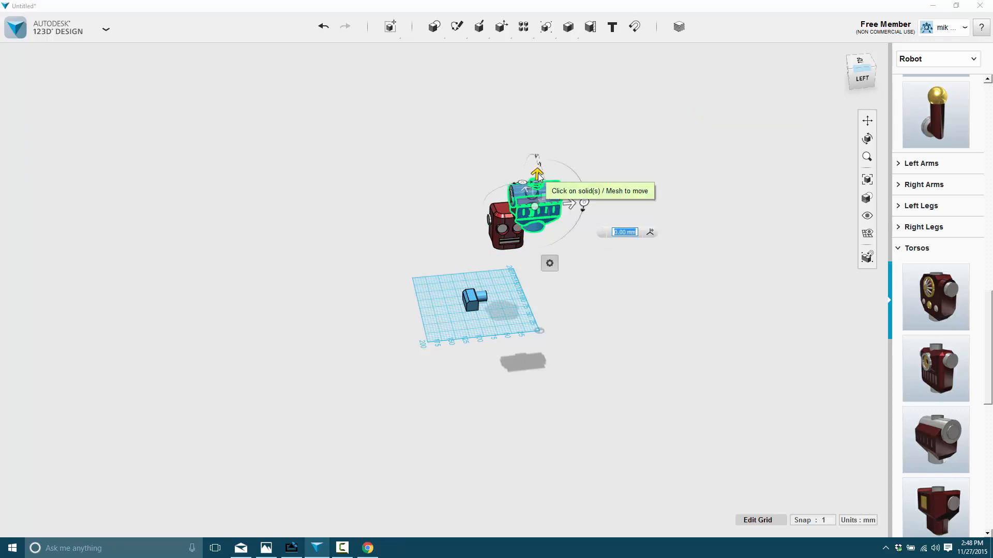
left_click(538, 186)
left_click_drag(537, 186, 531, 253)
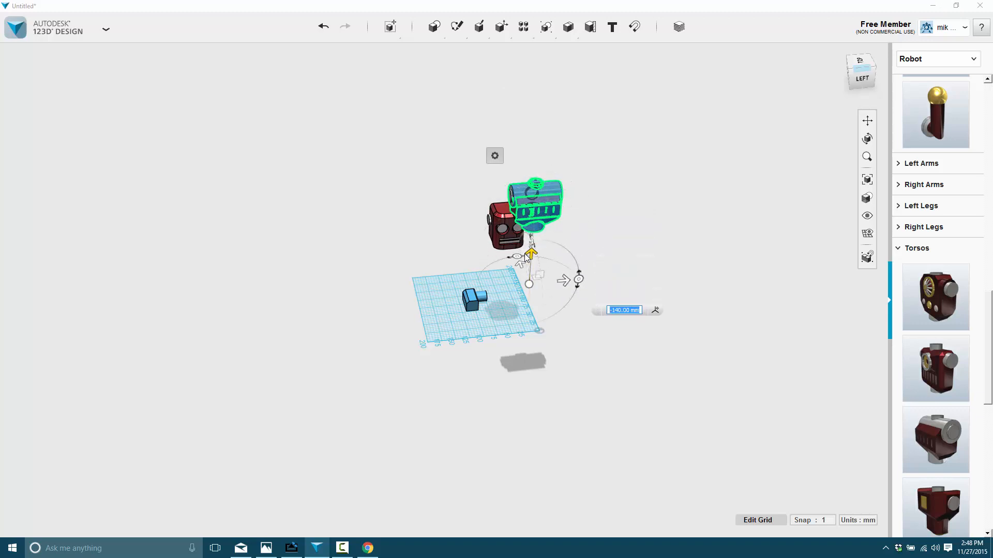
left_click(607, 233)
Step: Move the robot torso 150 mm straight down
left_click(547, 204)
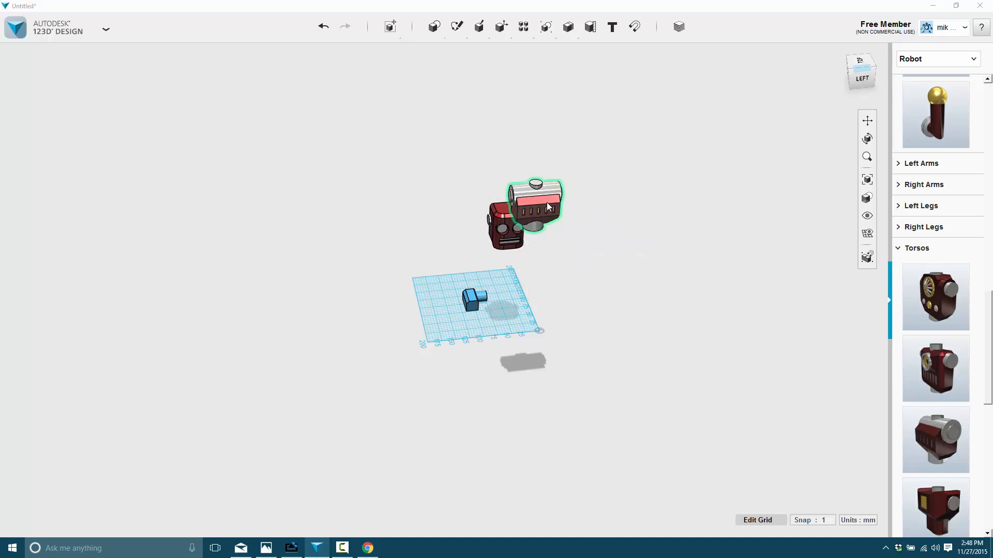
key("ctrl+t")
left_click_drag(538, 173, 532, 279)
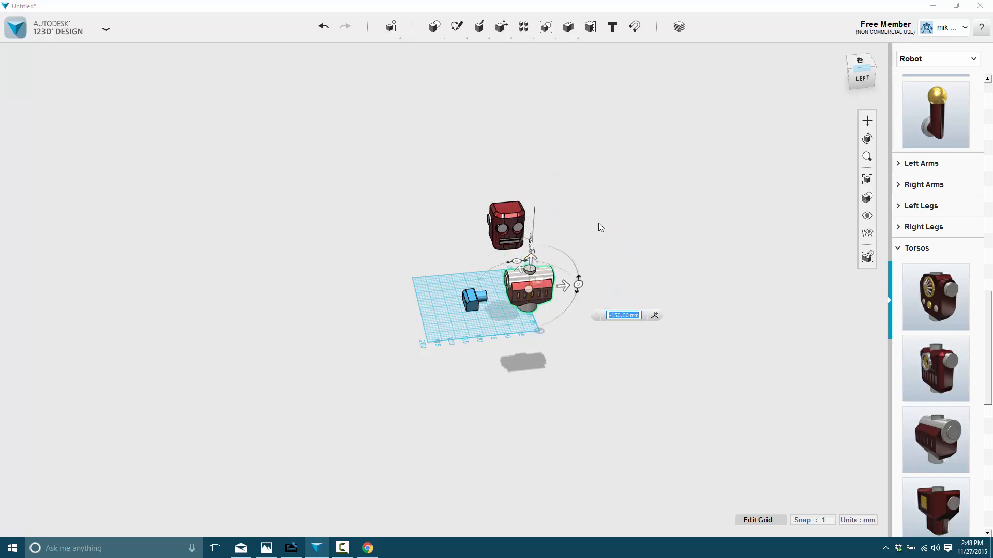
Step: Snap the round connector face under the robot head onto the matching connector face on top of the torso
right_click_drag(600, 213, 546, 115)
scroll(580, 253, "up", 5)
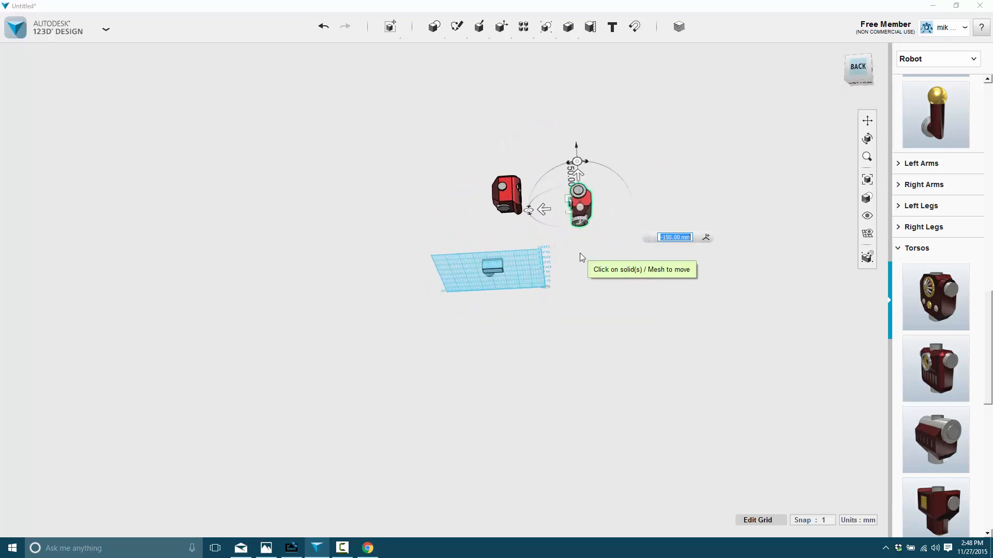
scroll(580, 257, "up", 2)
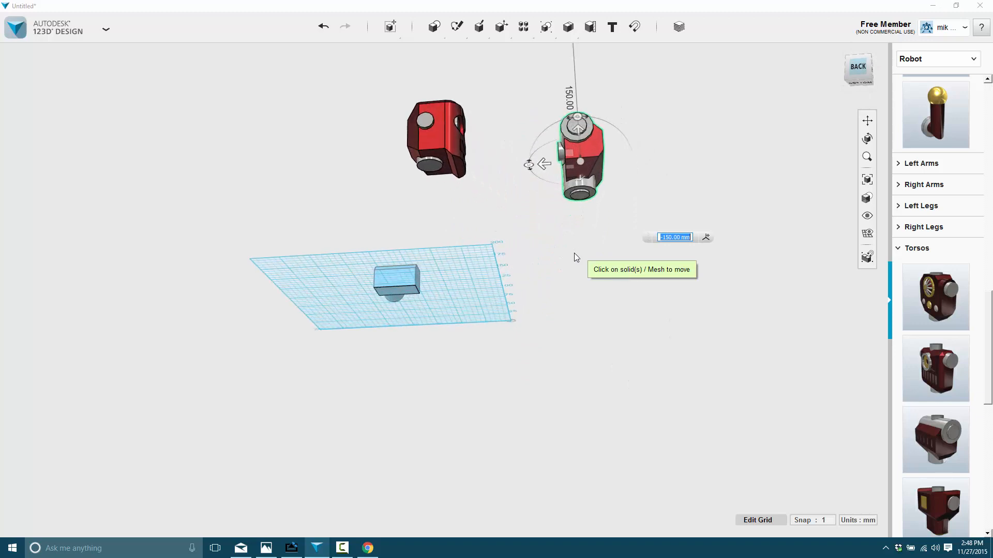
left_click(631, 29)
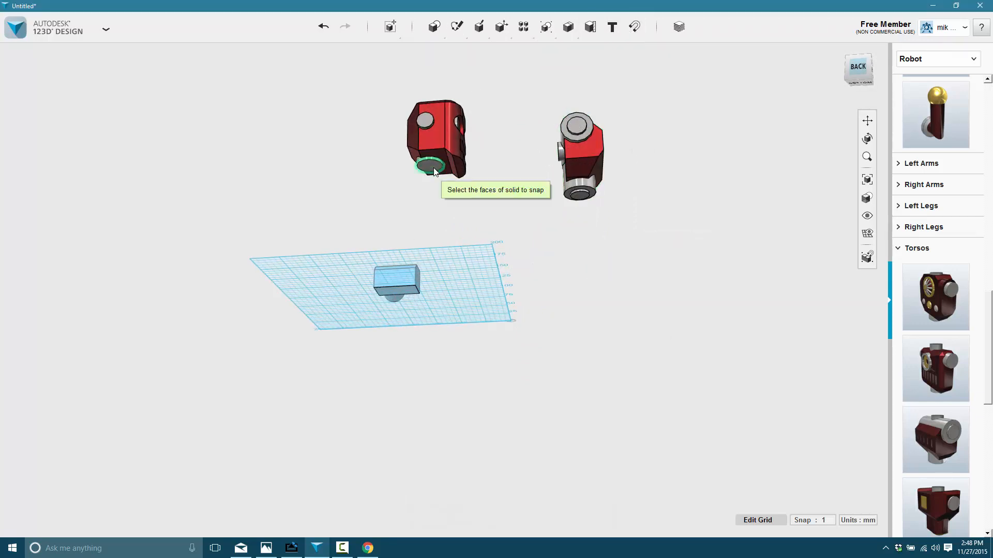
right_click_drag(667, 212, 646, 253)
left_click(849, 345)
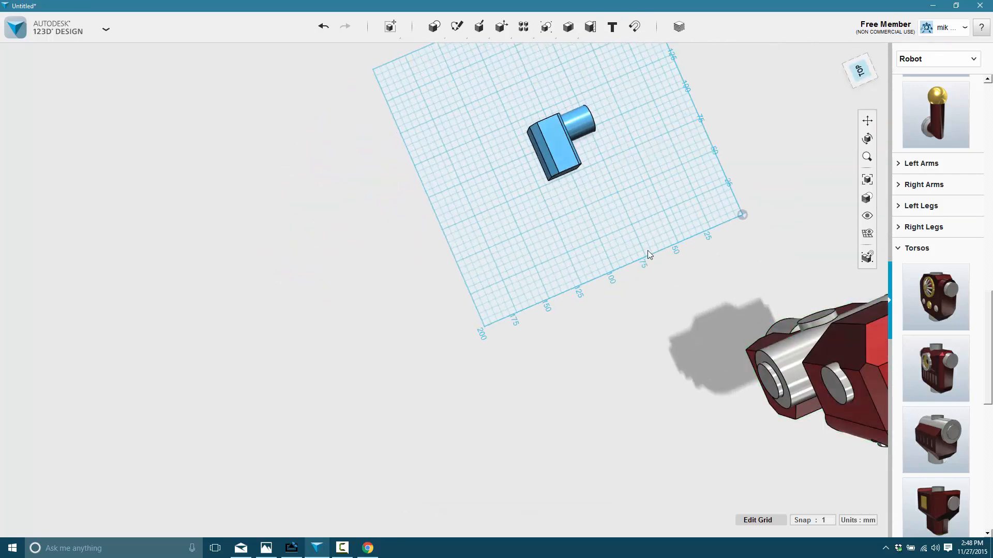
right_click_drag(708, 230, 680, 217)
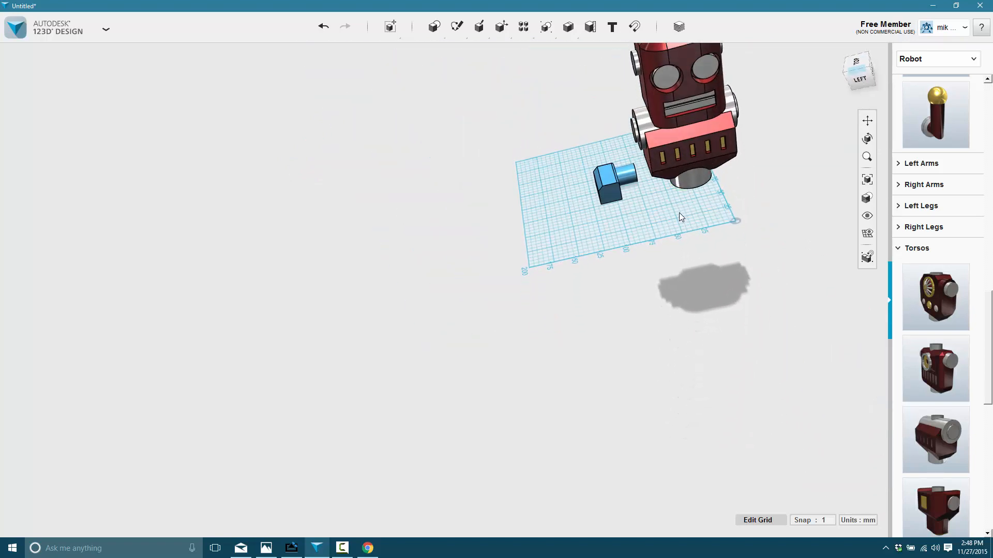
Step: Switch the parts library to the Model House category and look through its Detail parts
left_click(975, 60)
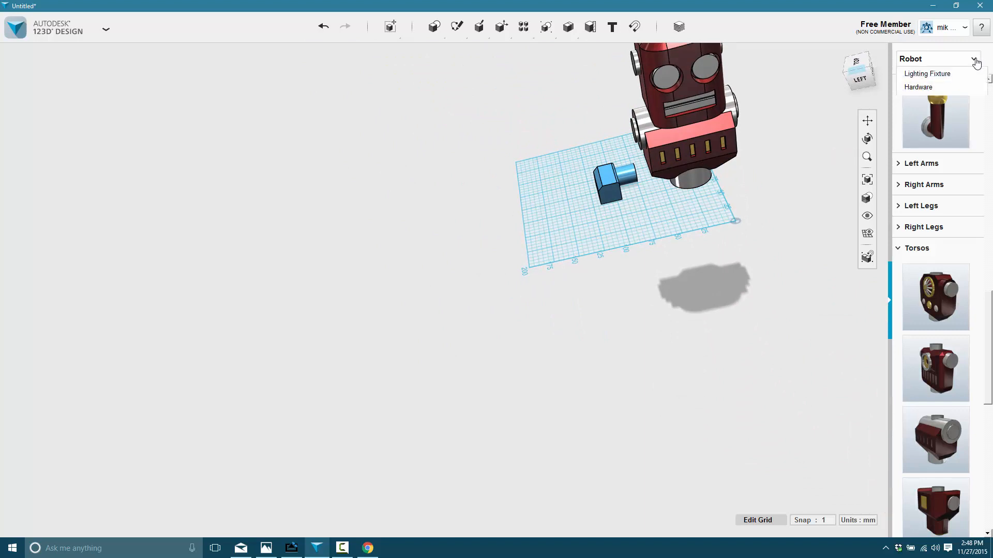
scroll(944, 163, "down", 1)
scroll(944, 164, "down", 3)
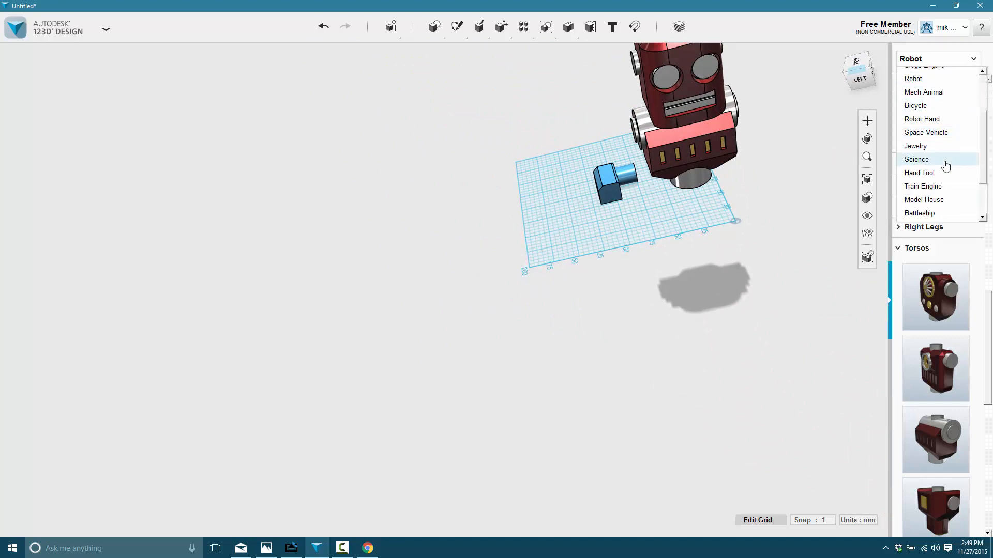
left_click(927, 168)
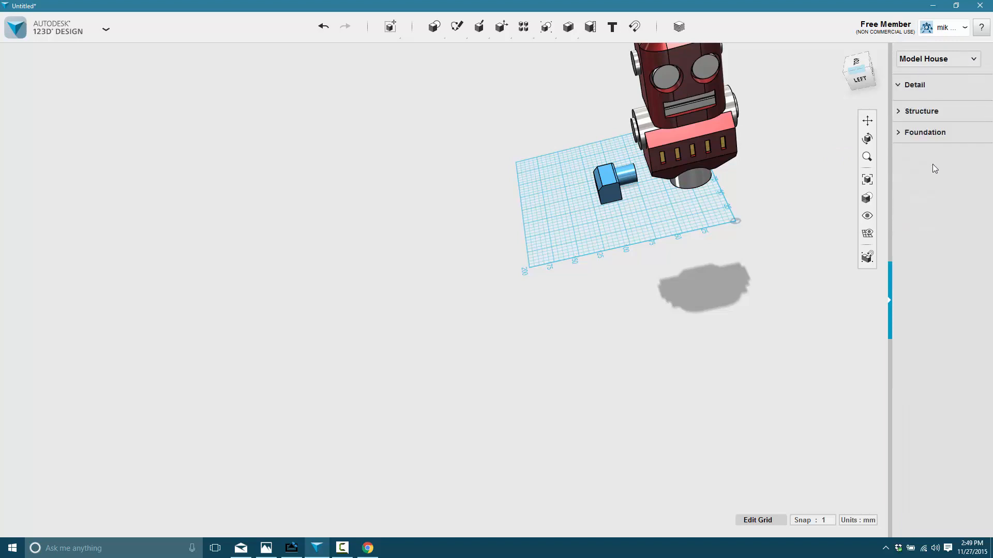
scroll(969, 175, "down", 2)
scroll(969, 176, "down", 2)
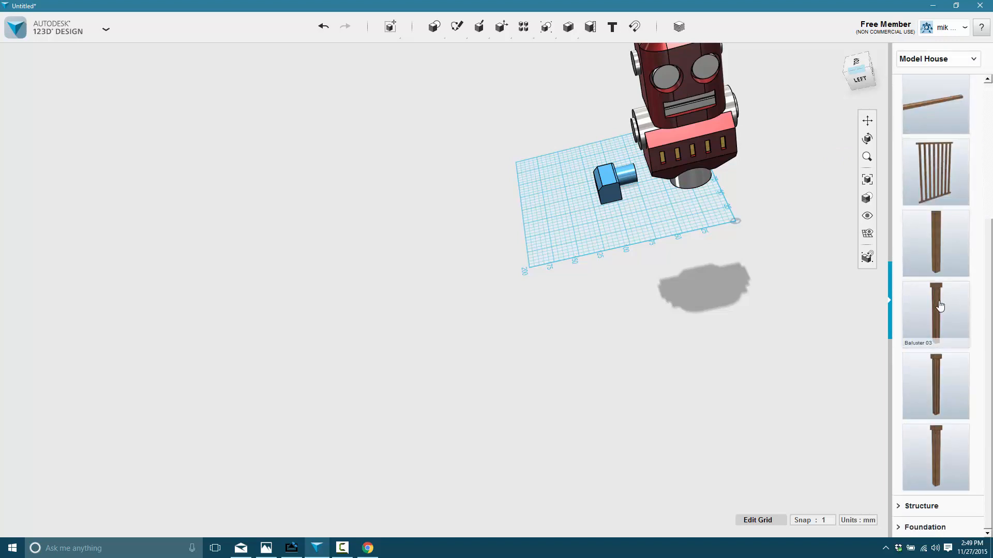
scroll(938, 243, "up", 3)
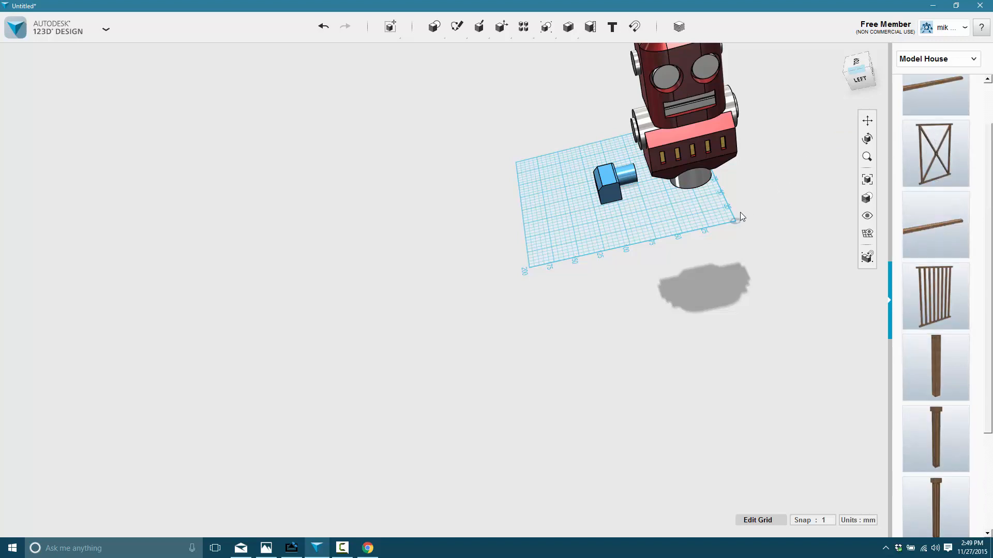
Step: Place the wooden X-braced panel from the Model House Detail parts at the edge of the grid
left_click_drag(929, 152, 565, 232)
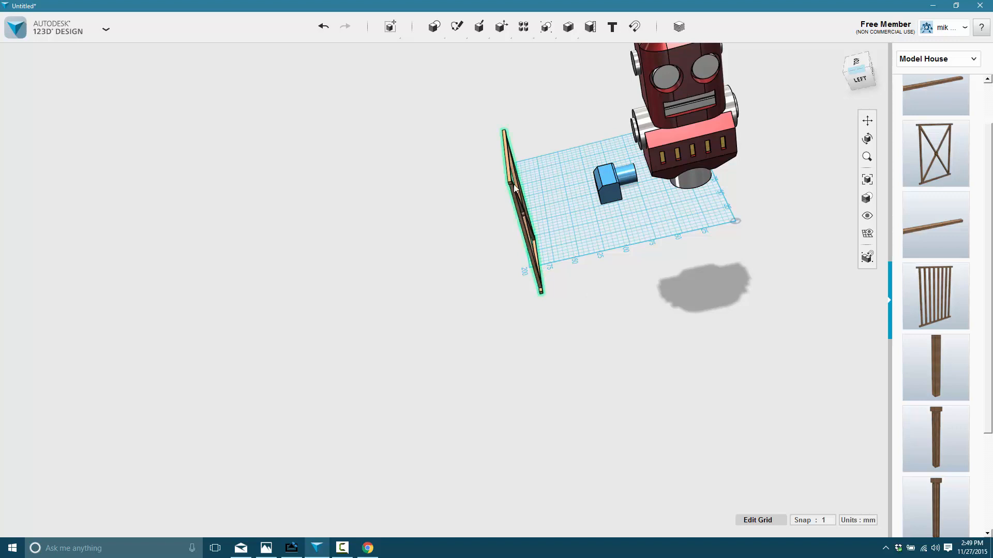
left_click(514, 187)
left_click(572, 267)
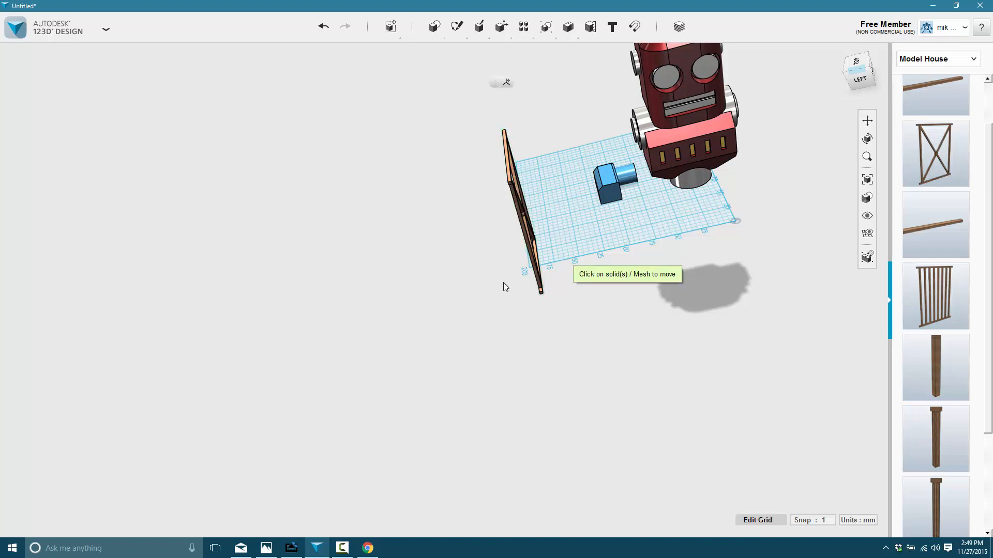
right_click_drag(505, 284, 575, 239)
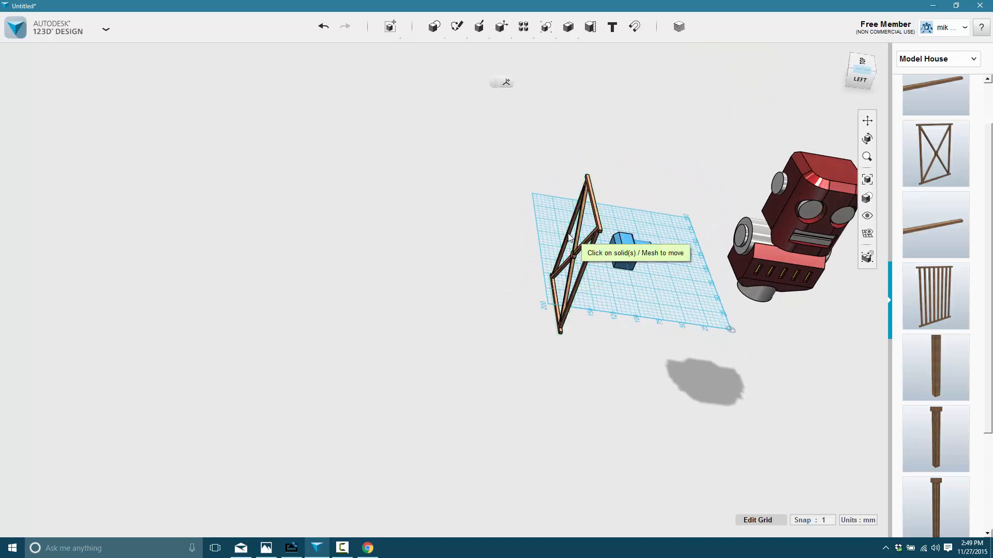
left_click(571, 235)
left_click_drag(569, 235, 566, 203)
left_click(601, 324)
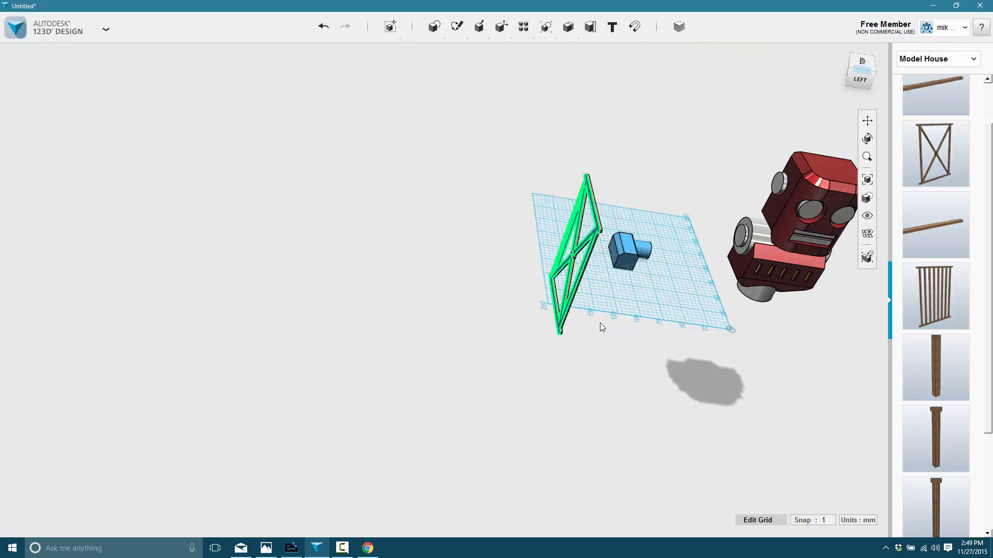
Step: Move the X-braced panel 130 mm upward above the grid
left_click(571, 251)
left_click(571, 251)
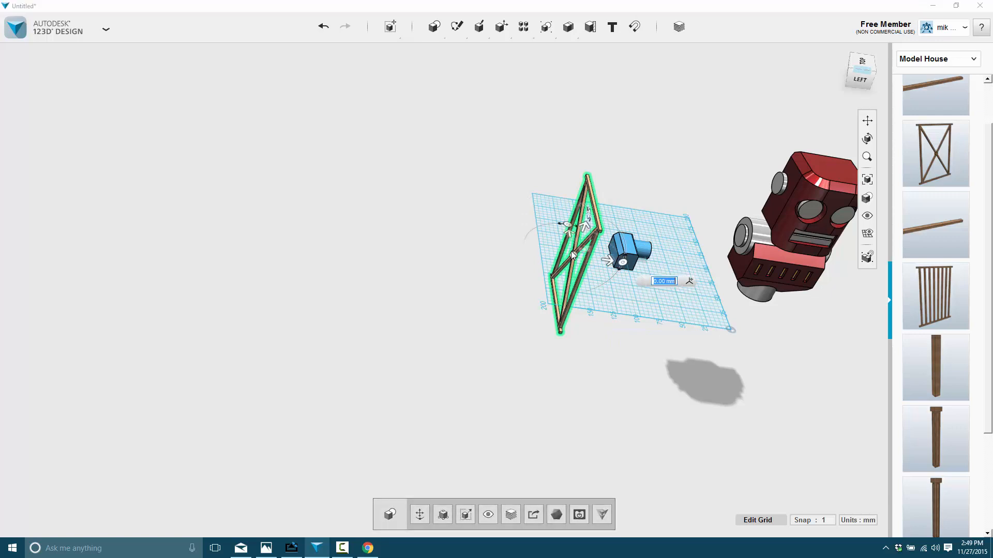
left_click_drag(568, 234, 560, 157)
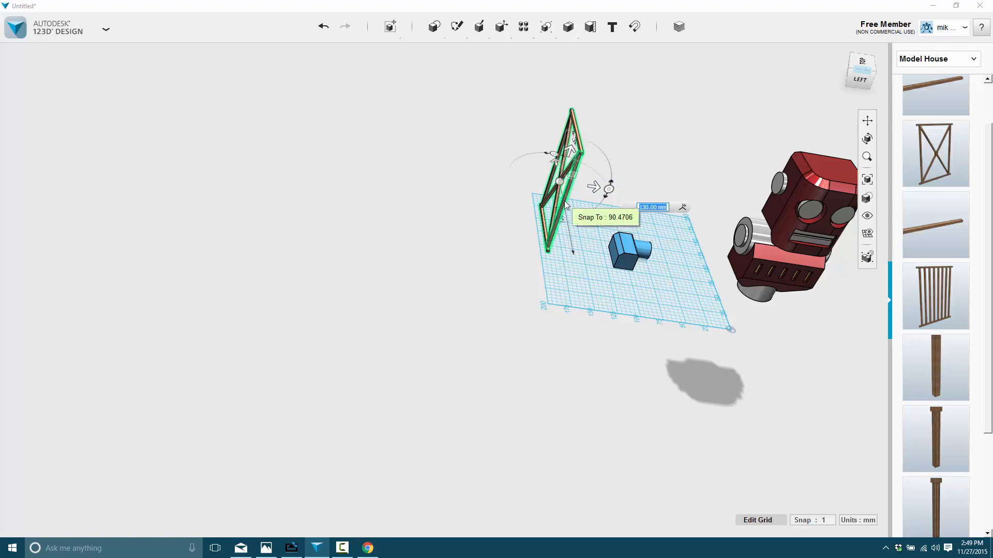
Step: Try to drop the raised X-braced panel onto the grid, and undo the attempt
key("d")
key("ctrl+z")
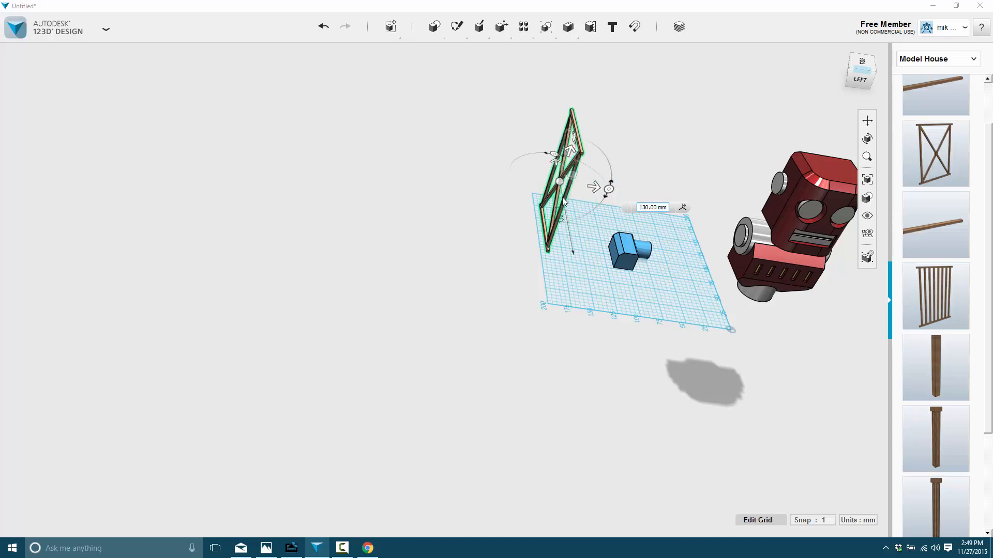
left_click(564, 202)
Step: Move the X-braced panel back down close to its original height at the grid's edge and select it
left_click(555, 196)
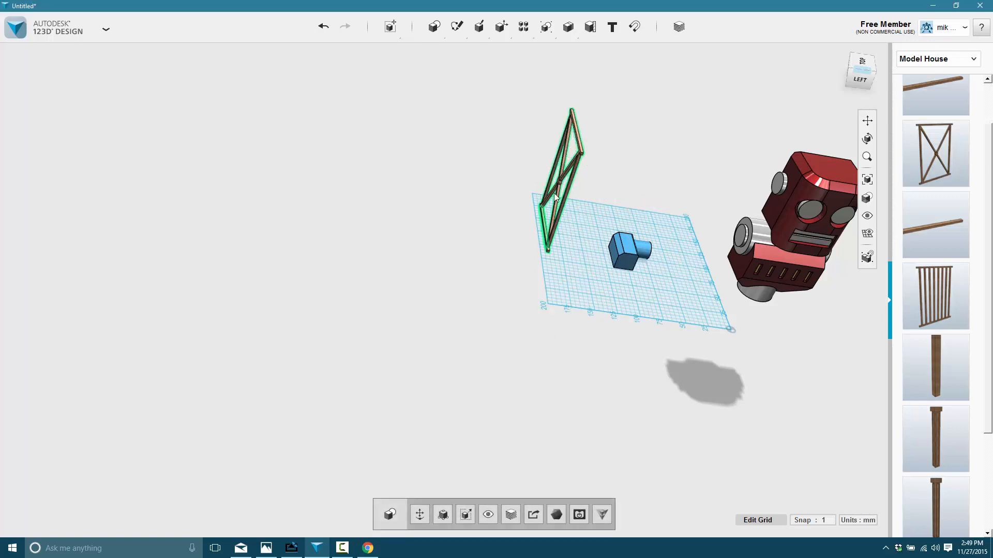
key("ctrl+t")
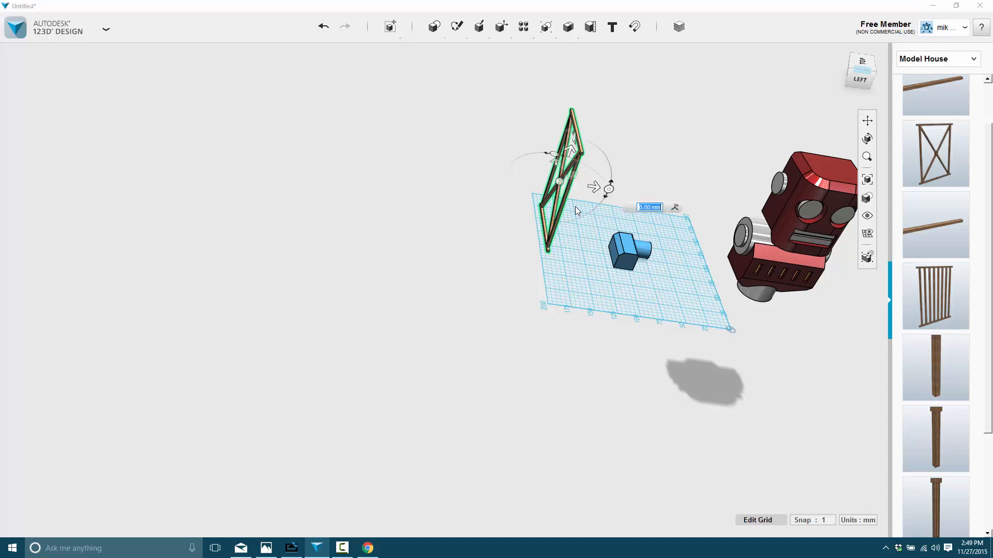
left_click_drag(555, 163, 568, 231)
left_click(477, 204)
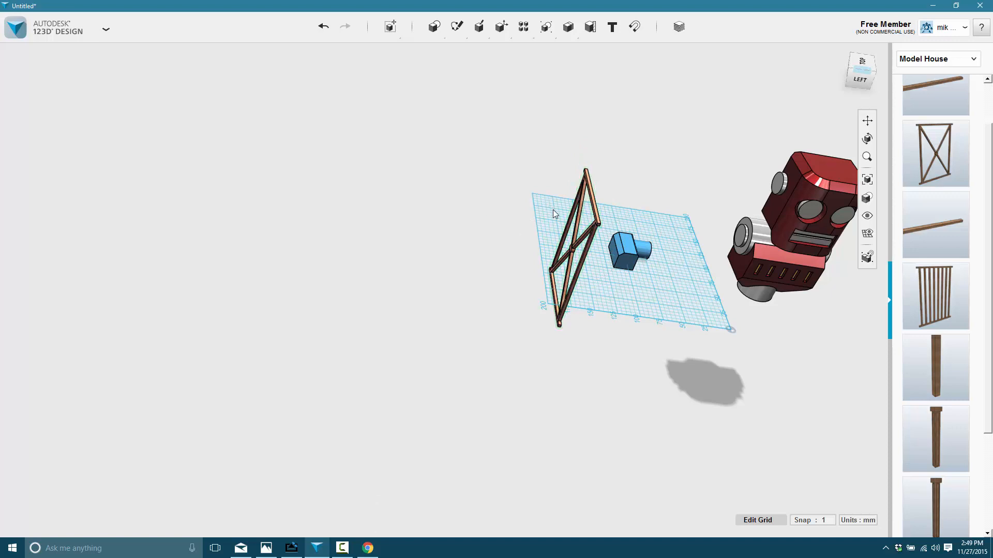
left_click(568, 217)
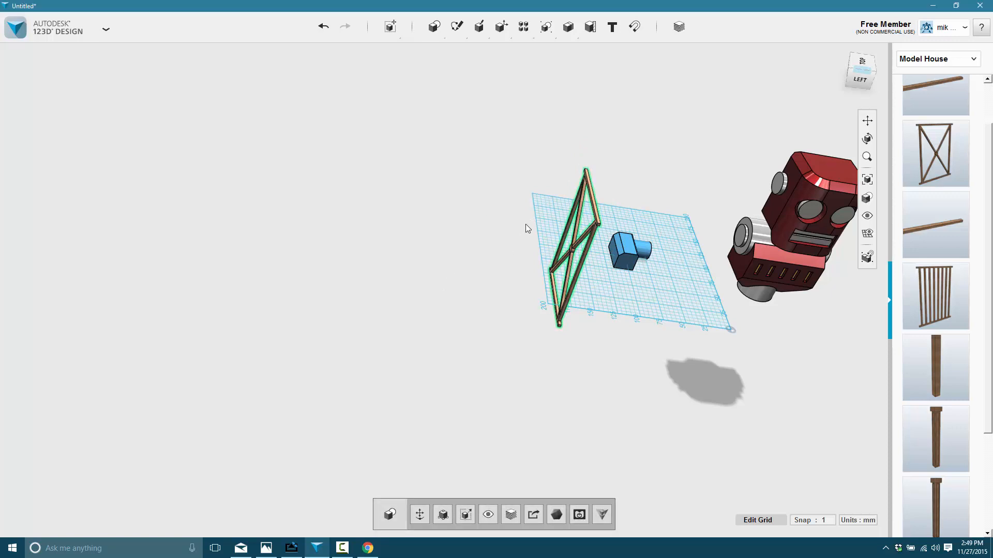
Step: Duplicate the selected X-braced panel and move the copy 110 mm upward
left_click_drag(568, 230, 553, 161)
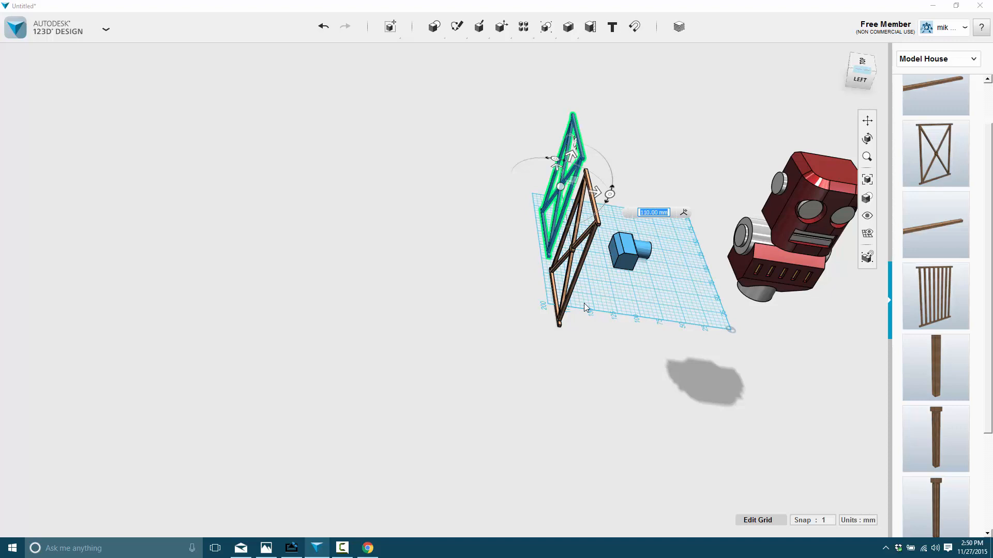
right_click_drag(585, 303, 612, 314)
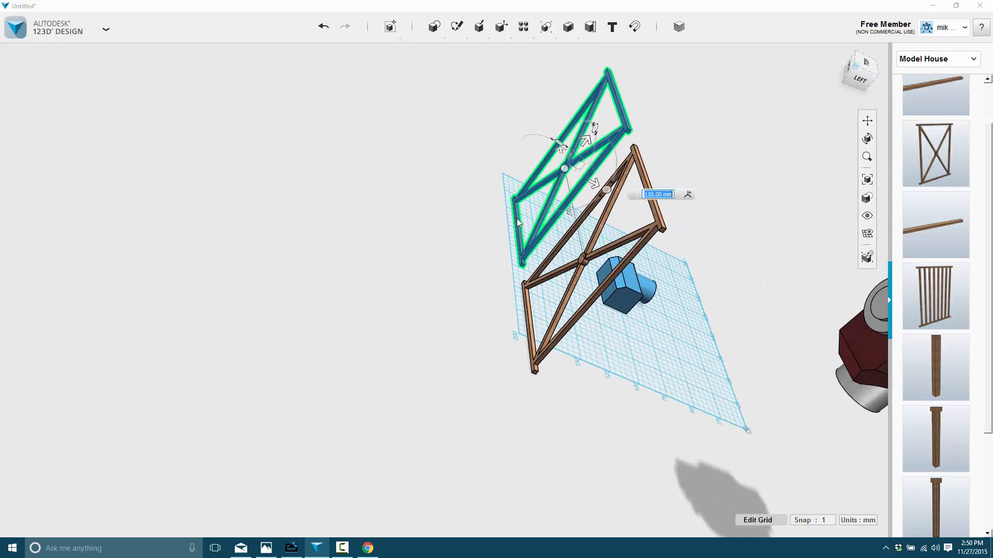
scroll(515, 220, "up", 1)
Step: Snap the raised panel copy to the original X-braced panel by the facing ends of their posts
left_click(635, 26)
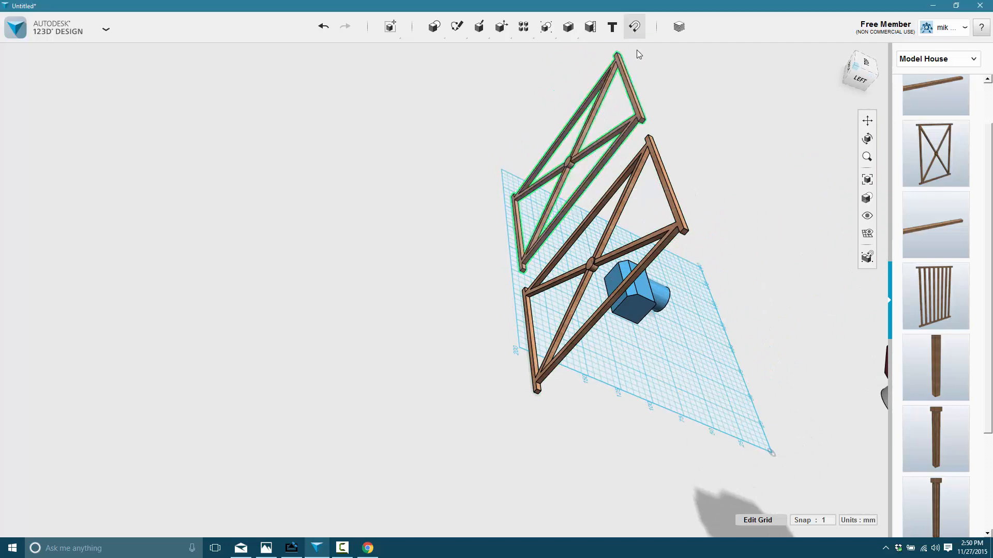
left_click(643, 122)
mouse_move(598, 164)
right_mouse_down()
mouse_move(630, 259)
mouse_move(630, 296)
mouse_move(693, 293)
right_mouse_up()
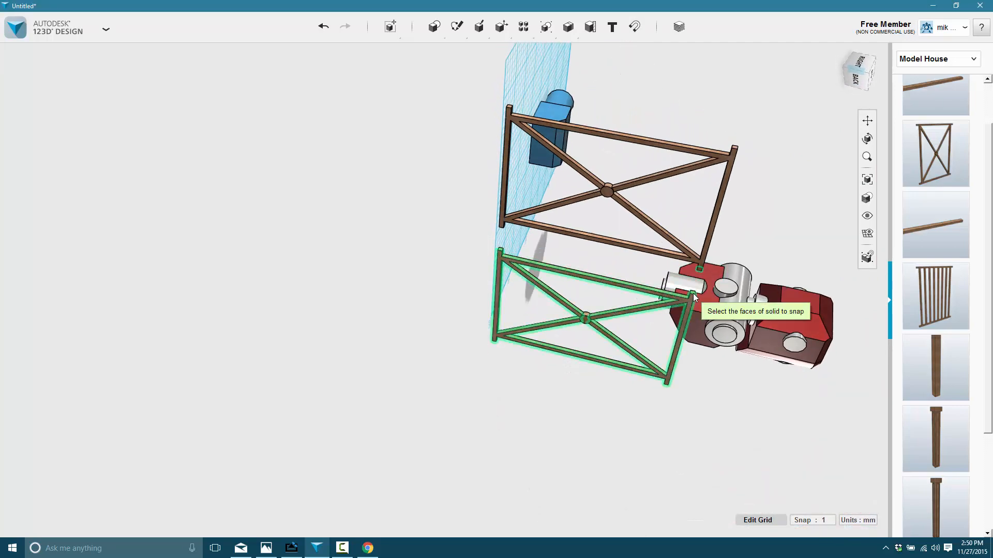
left_click(693, 293)
right_click_drag(768, 176, 724, 152)
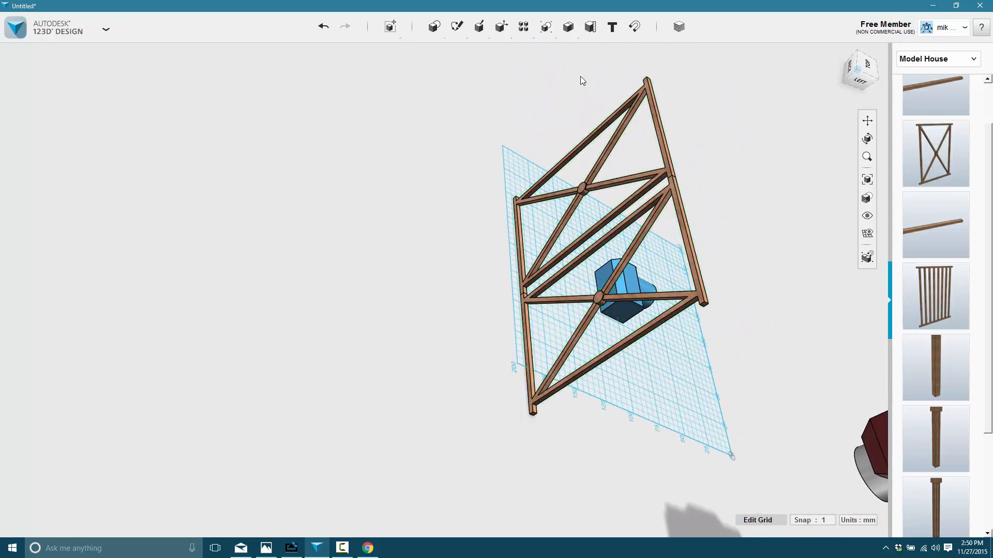
Step: Merge the two snapped X-braced panels into one solid, using the lower panel as target and the upper as source
left_click(672, 193)
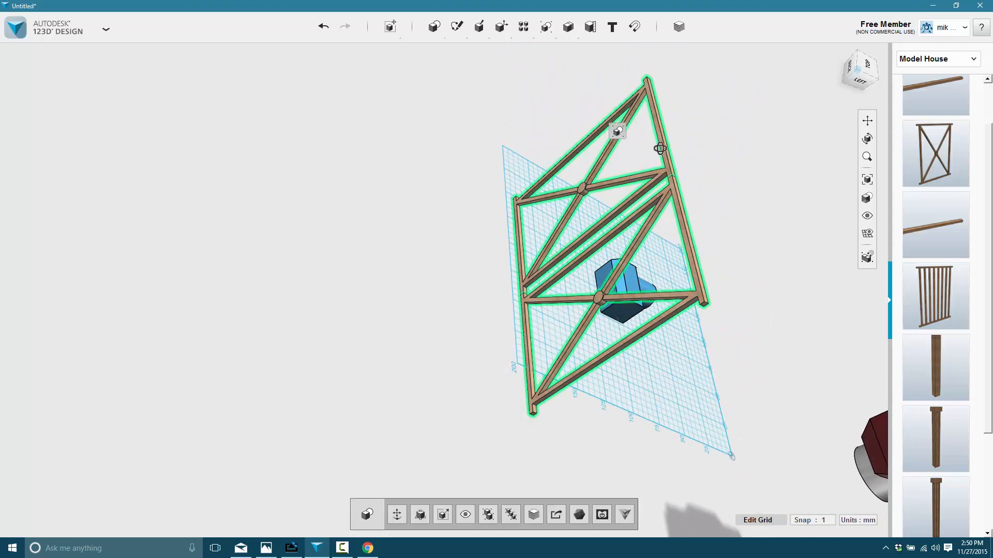
left_click(673, 199)
left_click(679, 201)
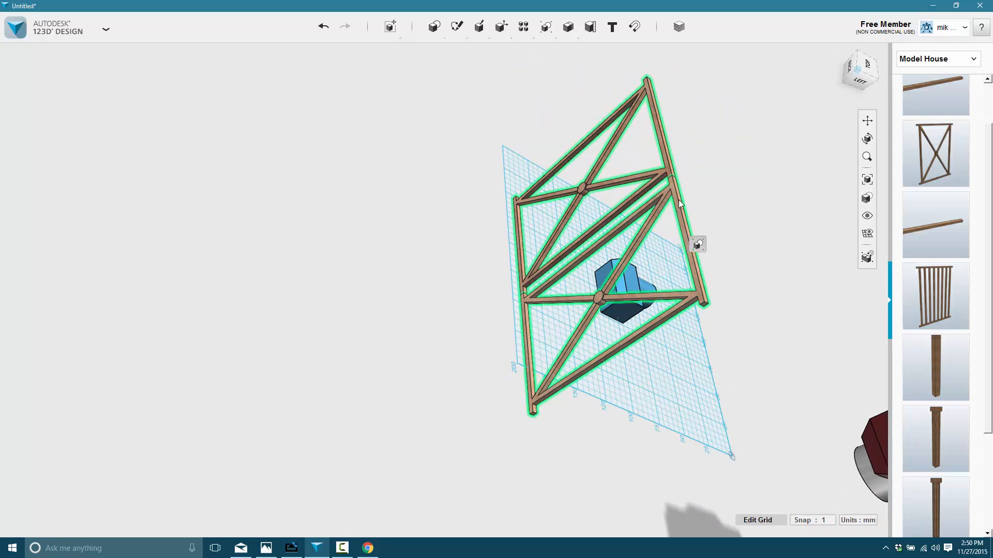
left_click(679, 199)
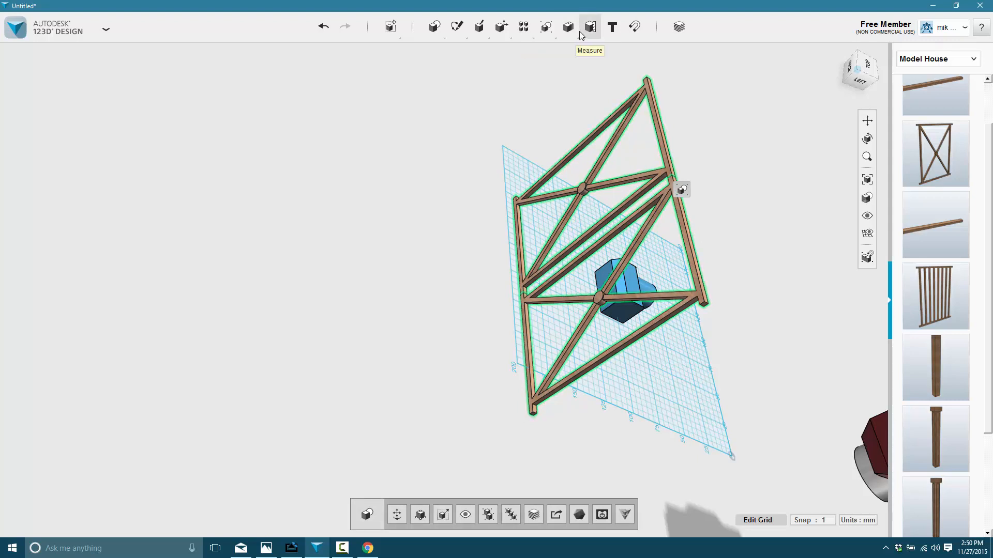
mouse_move(568, 30)
left_click(570, 52)
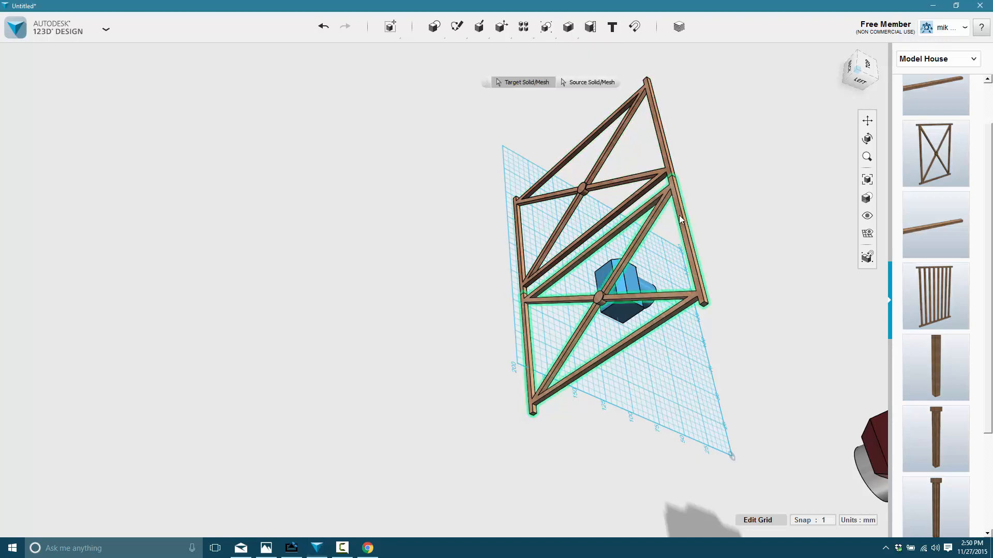
left_click(675, 196)
left_click(663, 153)
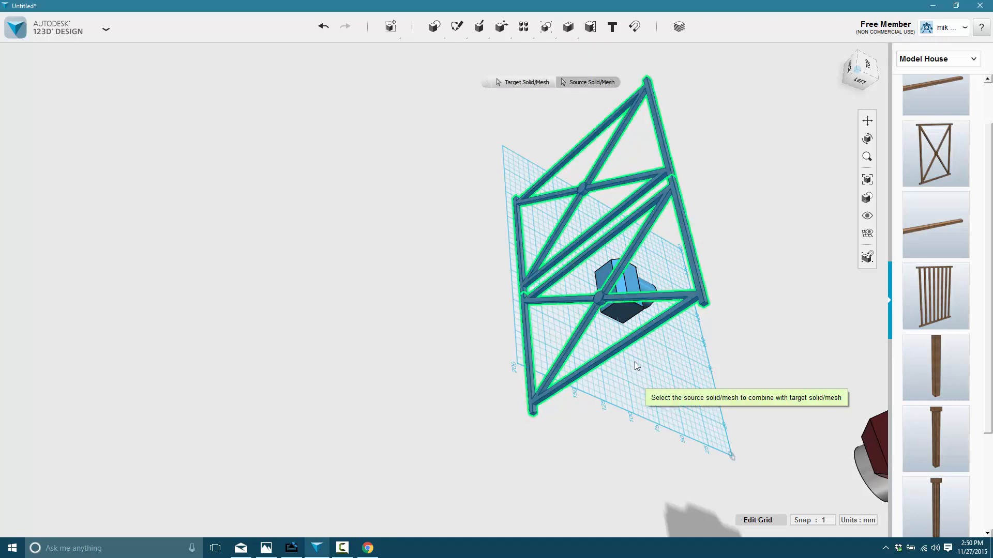
left_click(494, 176)
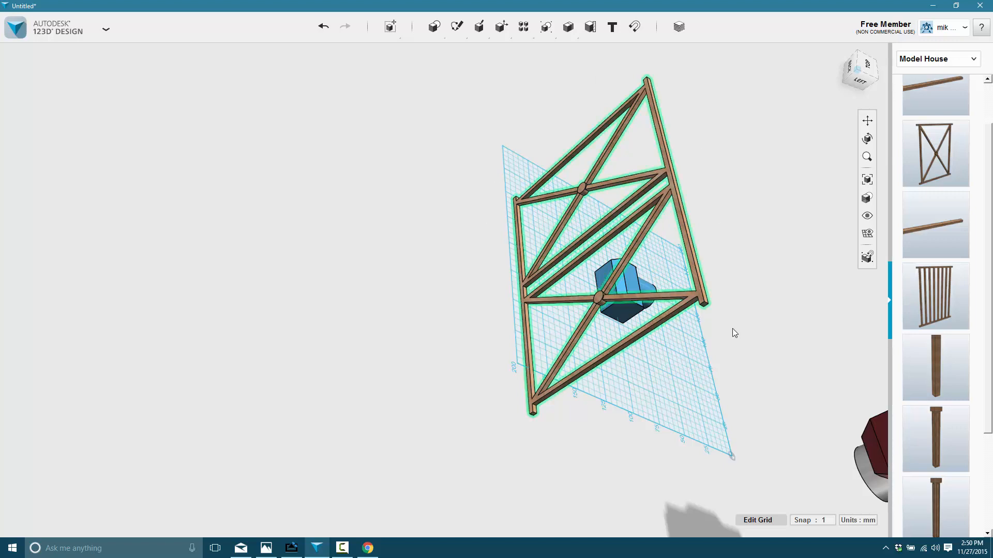
Step: Try to scale the merged panels down uniformly to a factor of about 0.47
key("s")
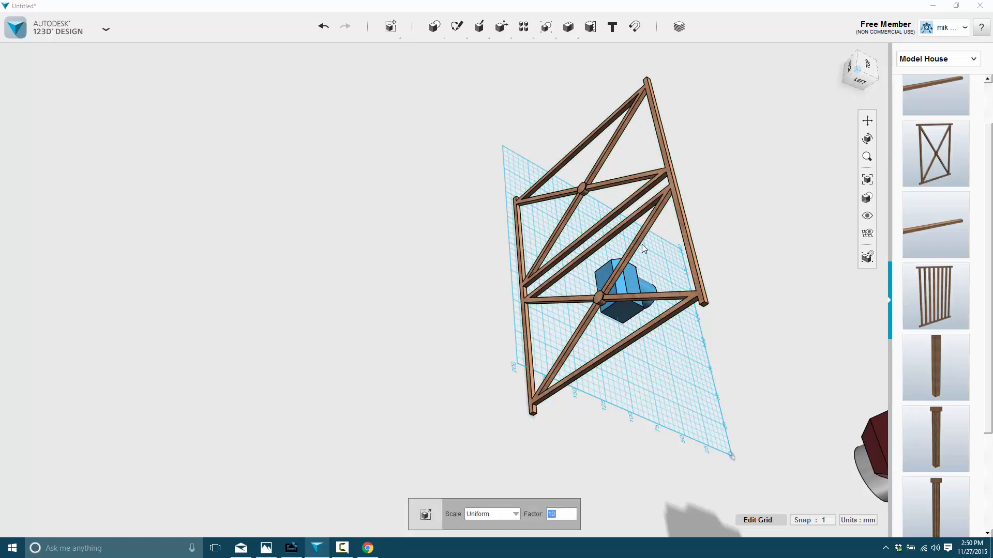
left_click(596, 231)
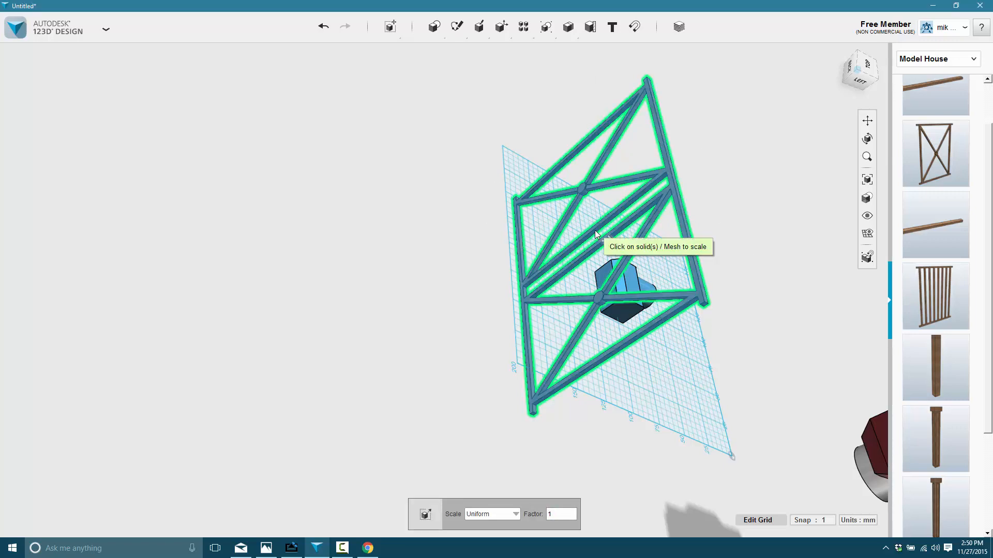
mouse_move(608, 241)
left_mouse_down()
mouse_move(577, 256)
mouse_move(595, 240)
left_mouse_up()
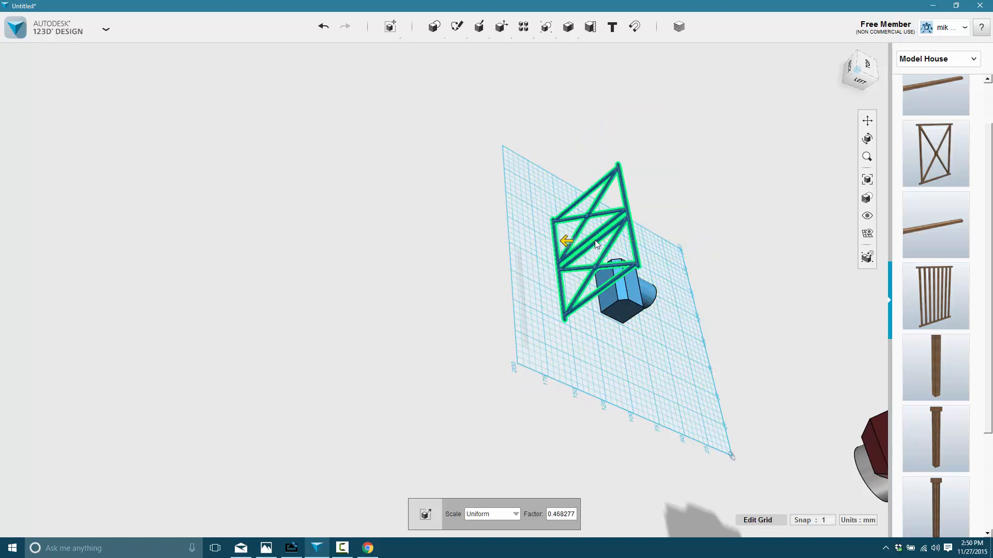
key("Escape")
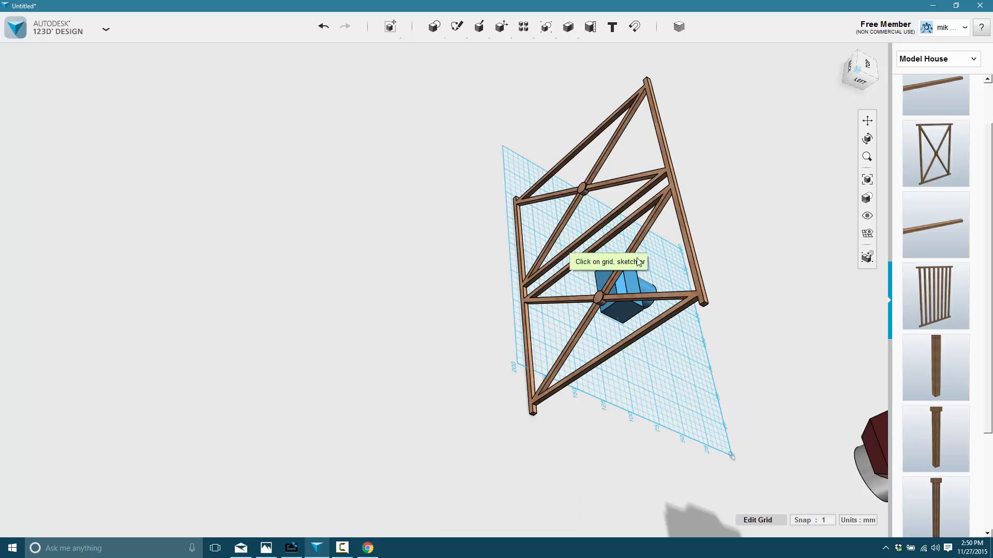
Step: Hide the grid in the workspace
mouse_move(695, 291)
right_mouse_down()
mouse_move(638, 291)
mouse_move(684, 302)
mouse_move(690, 284)
right_mouse_up()
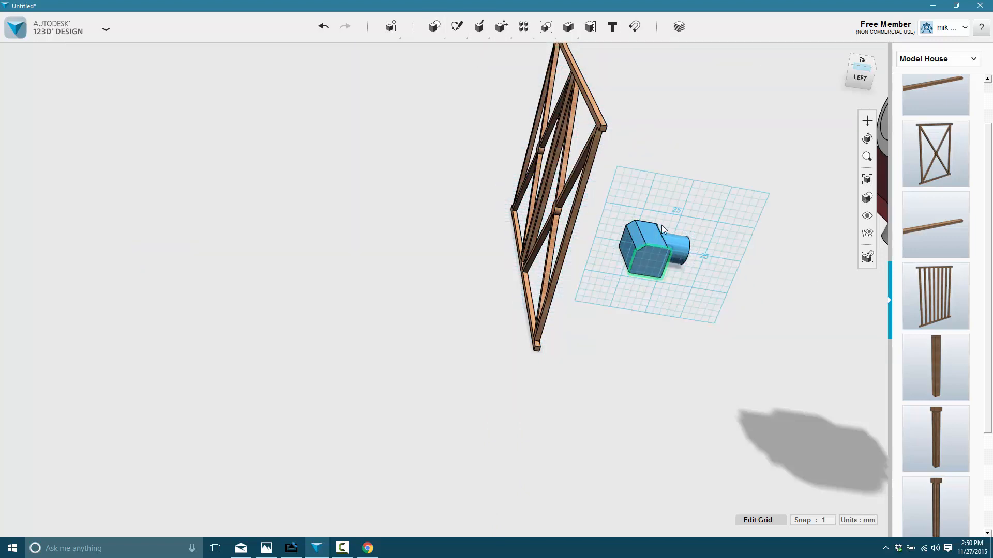
mouse_move(419, 31)
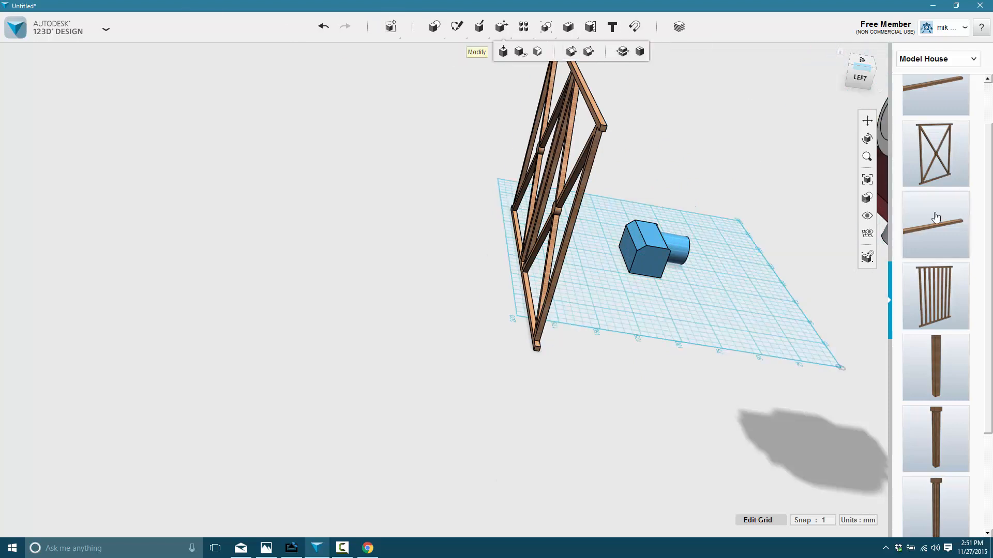
left_click(868, 234)
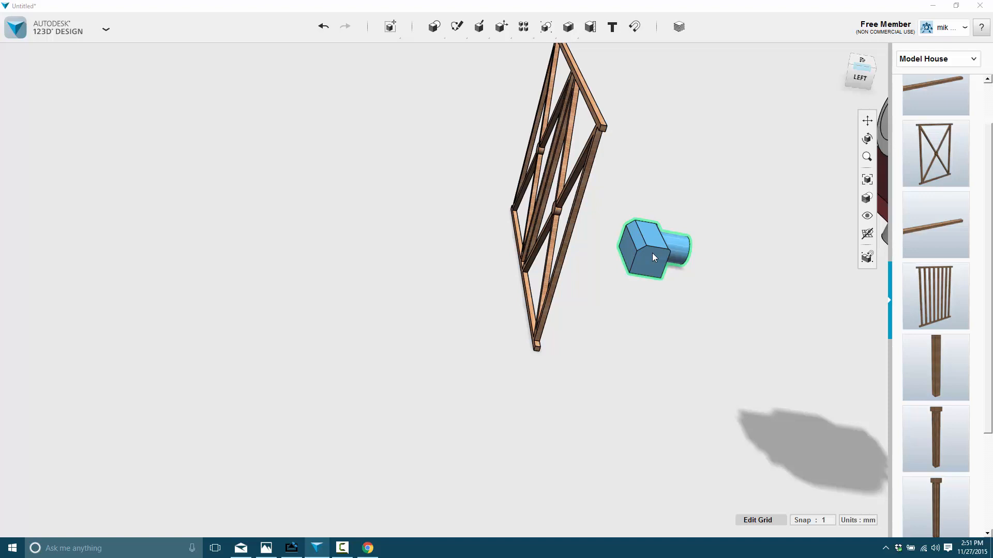
Step: Place a 20 x 20 x 20 mm box beside the cylinder end of the blue camera-like body
mouse_move(415, 23)
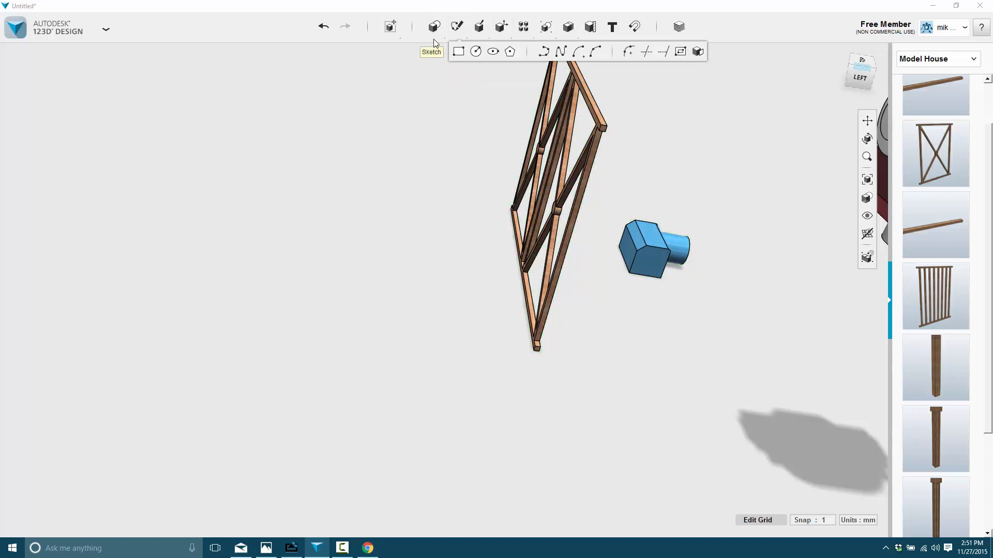
left_click(435, 52)
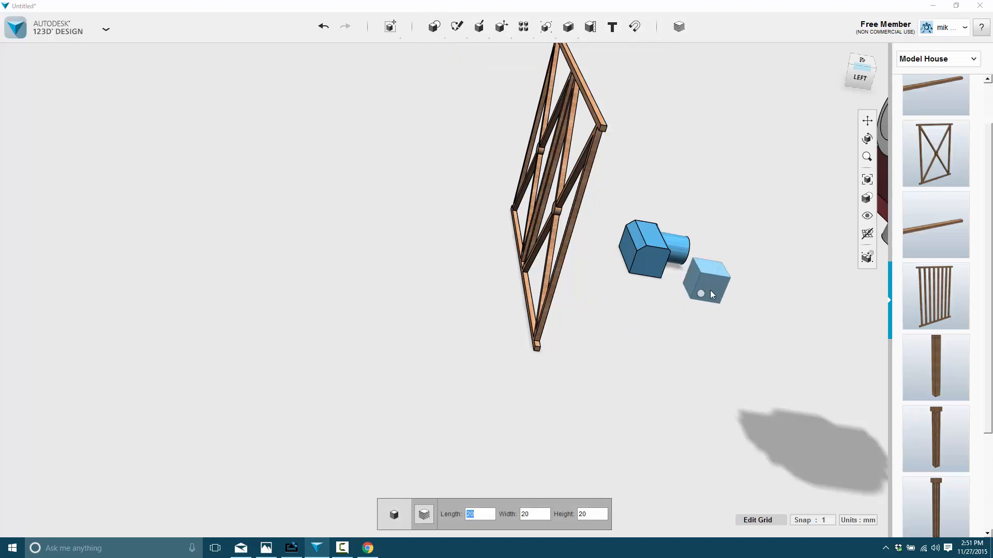
left_click(723, 273)
Step: Scale the new box down uniformly to a factor of about 0.24
key("s")
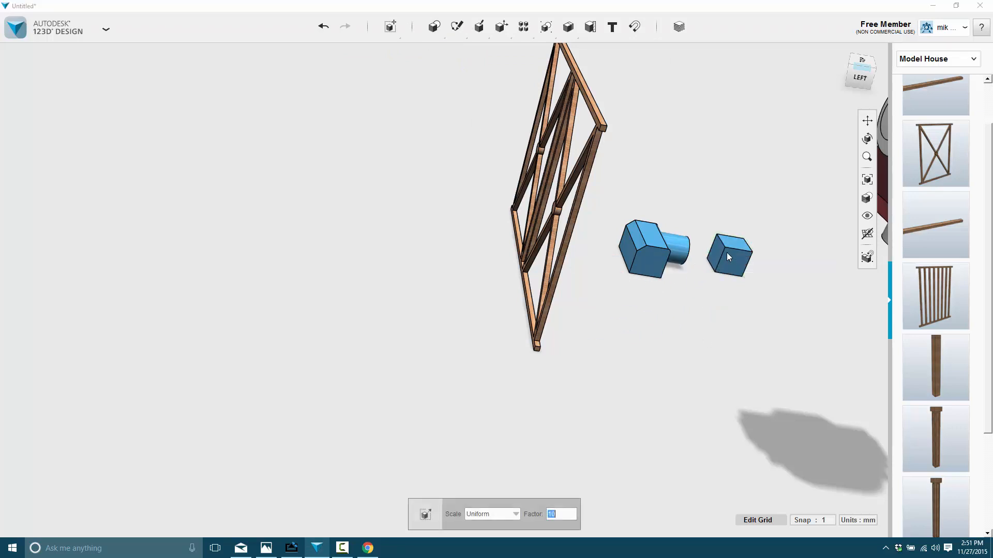
scroll(727, 309, "up", 5)
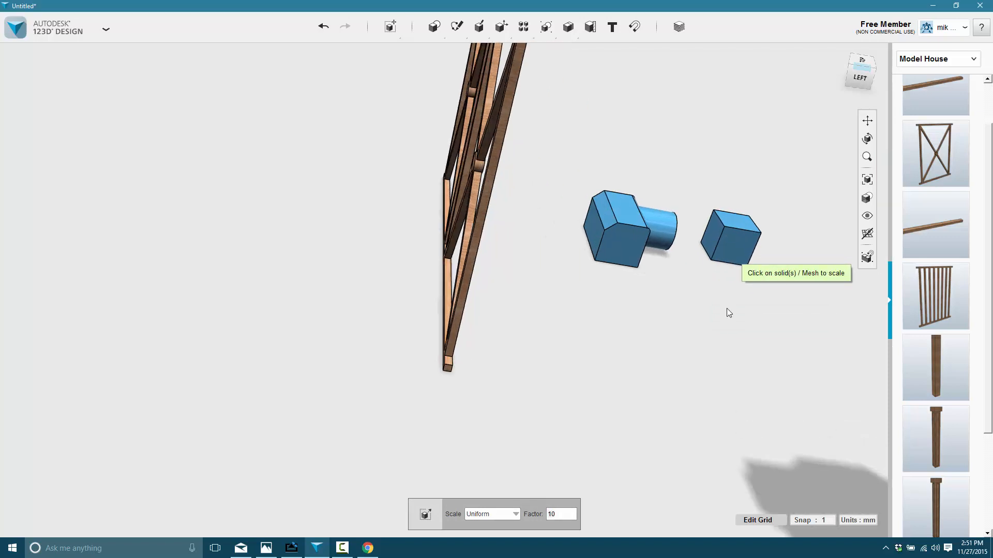
left_click(737, 213)
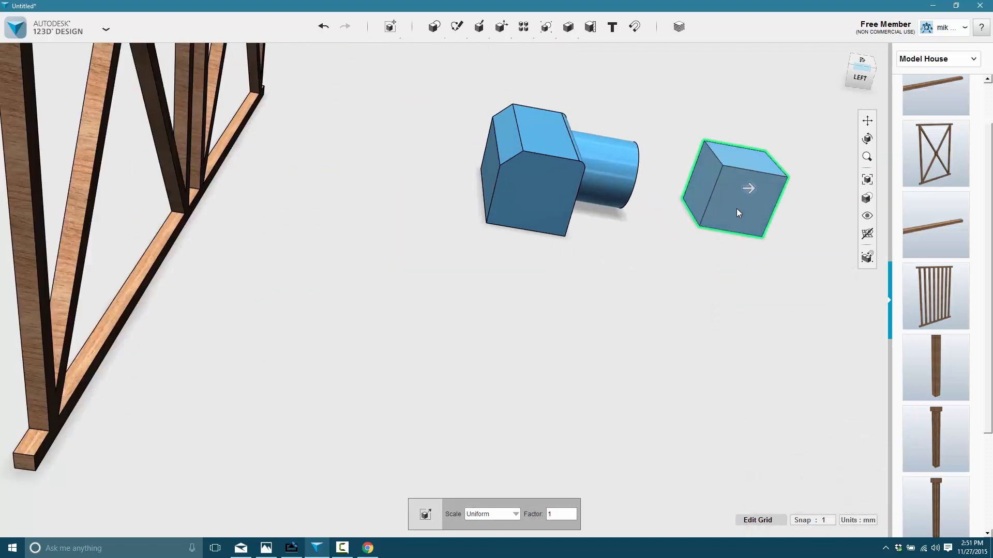
left_click(721, 216)
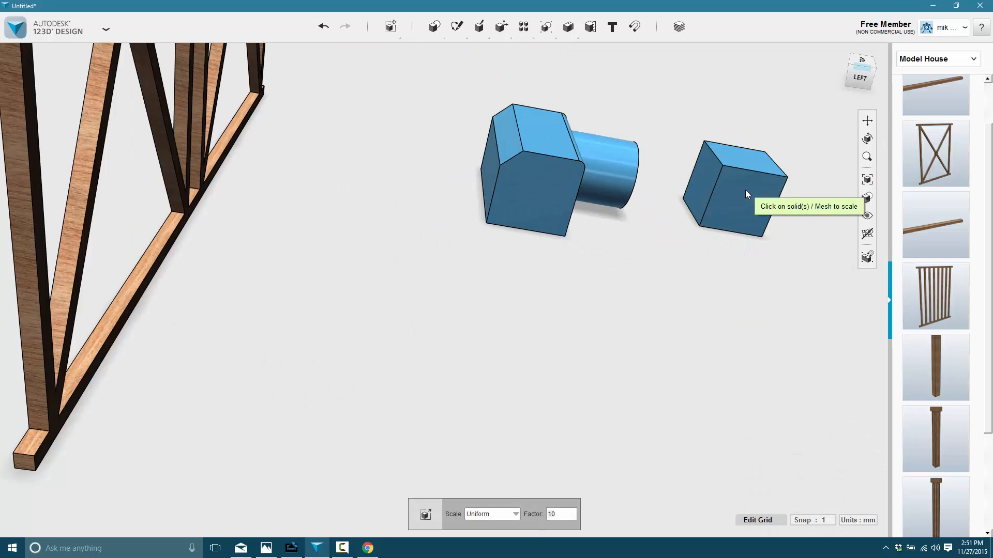
left_click(735, 165)
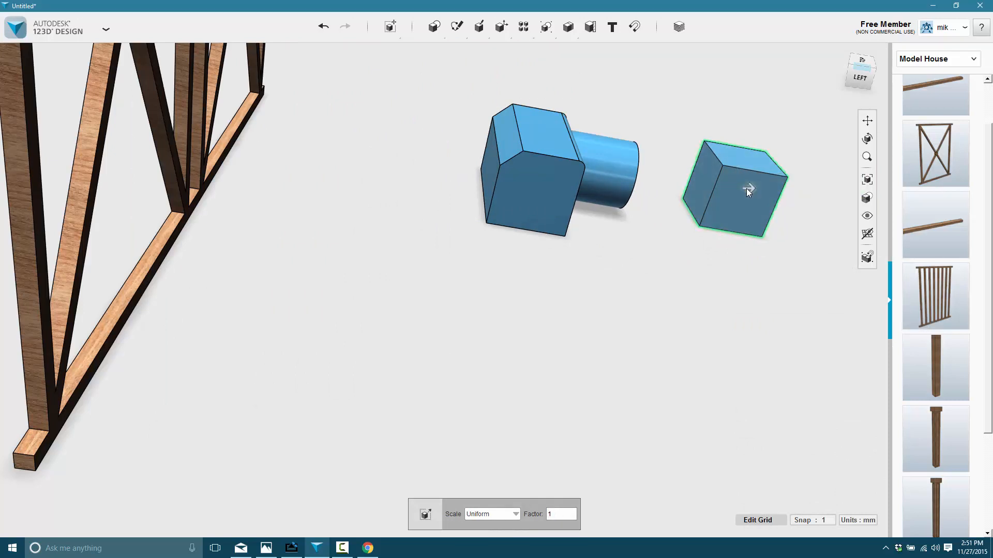
left_click_drag(747, 191, 723, 195)
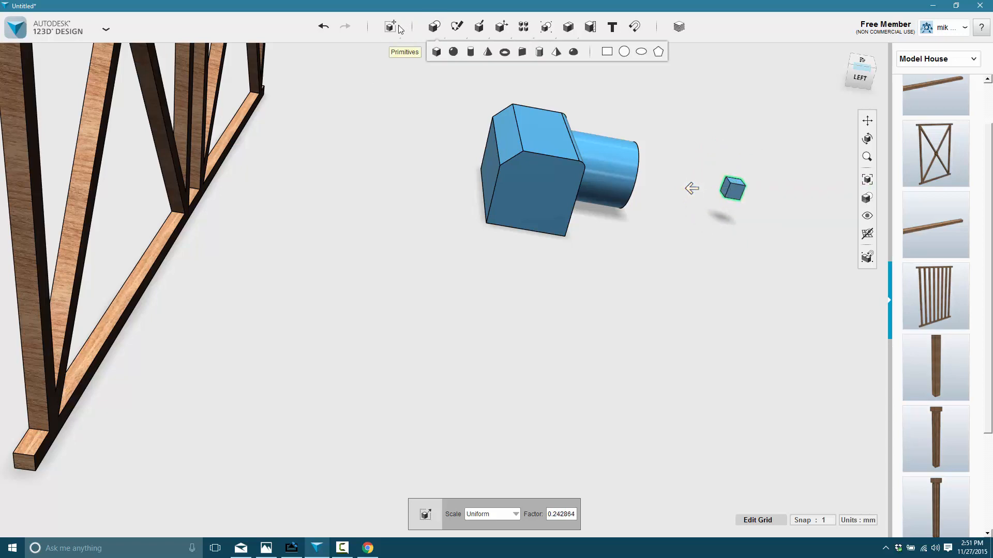
Step: Stretch the small box in height only with Smart Scale, turning it into an upright bar
mouse_move(391, 27)
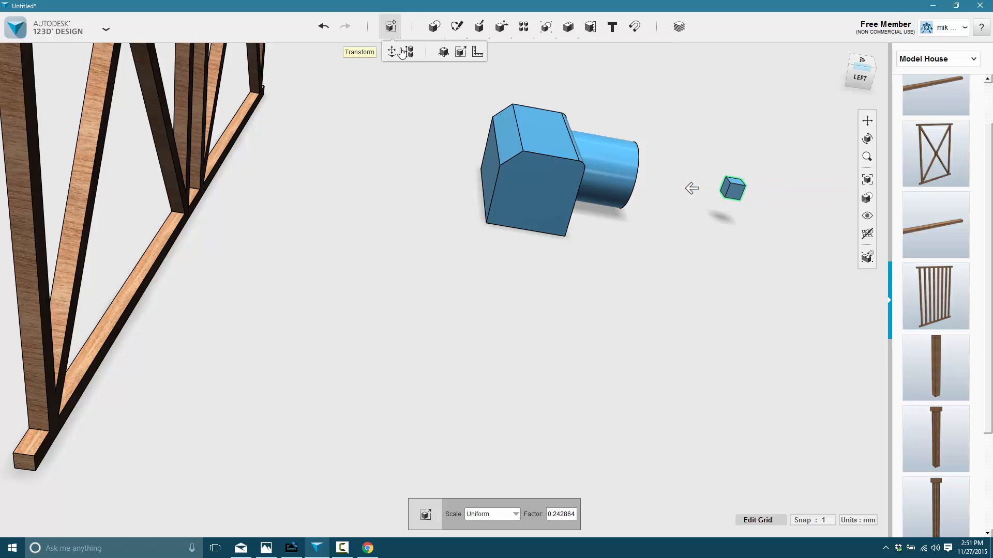
left_click(459, 52)
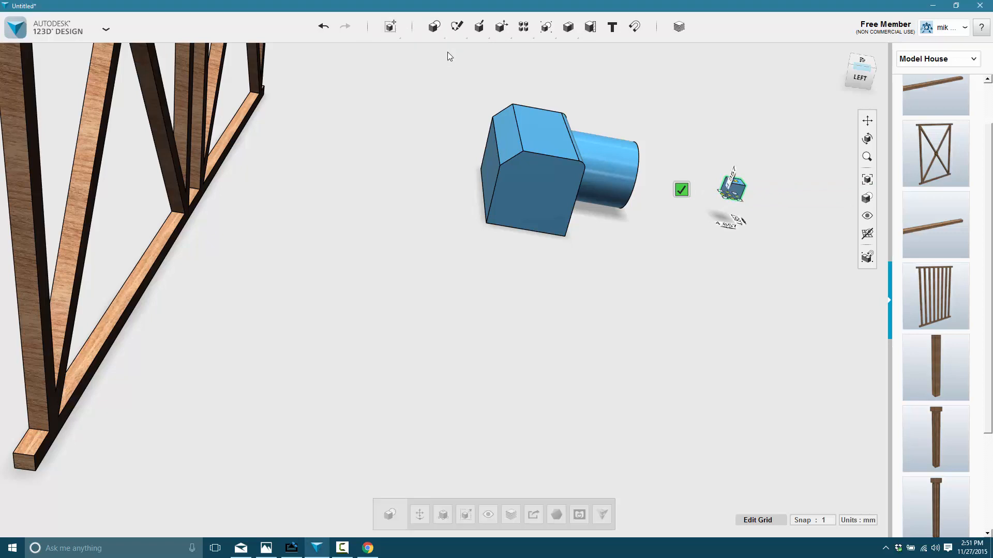
left_click(731, 185)
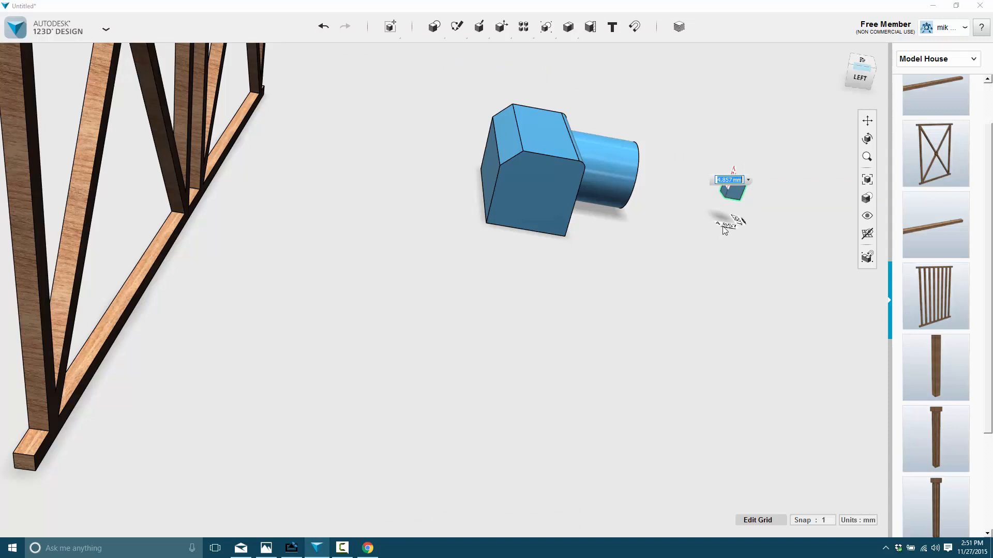
scroll(778, 201, "up", 5)
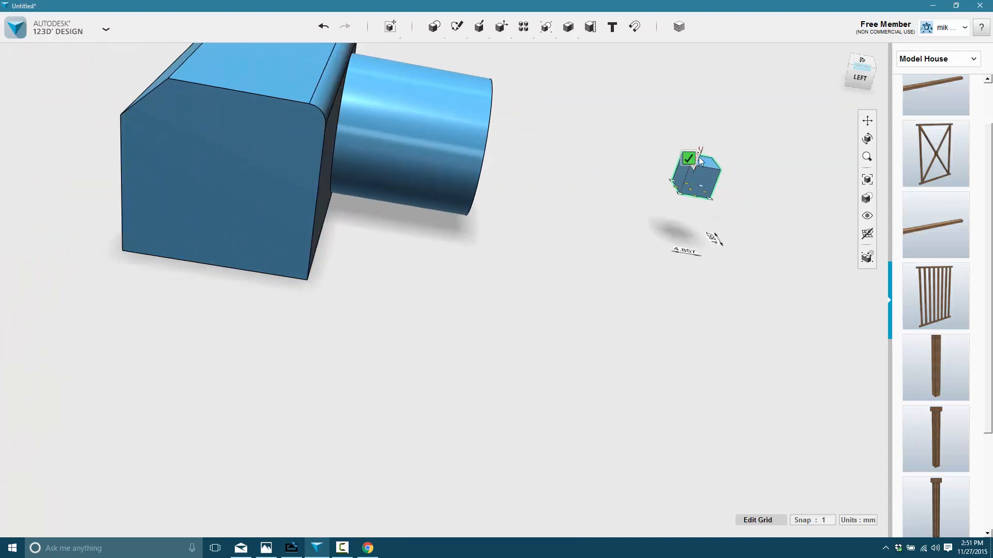
left_click_drag(704, 161, 721, 113)
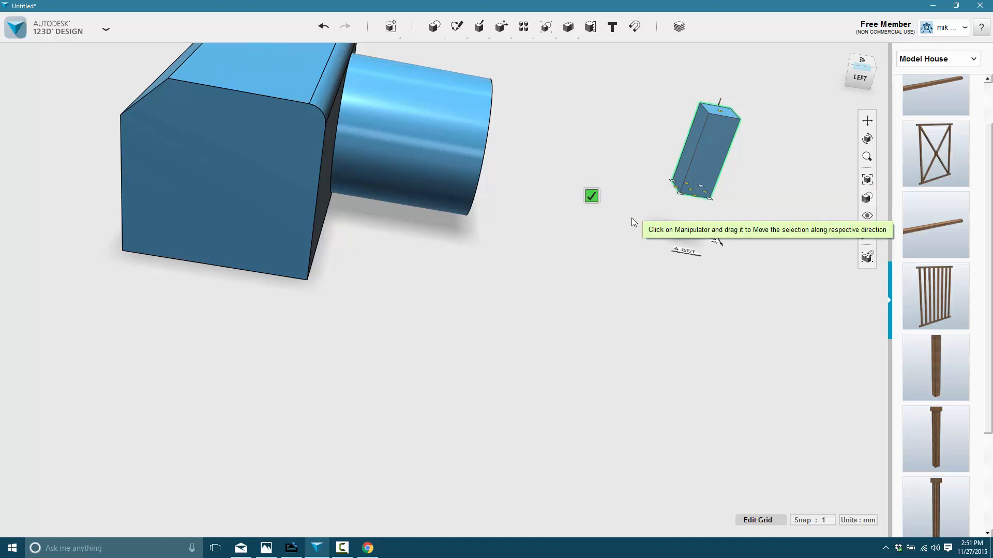
scroll(706, 219, "down", 3)
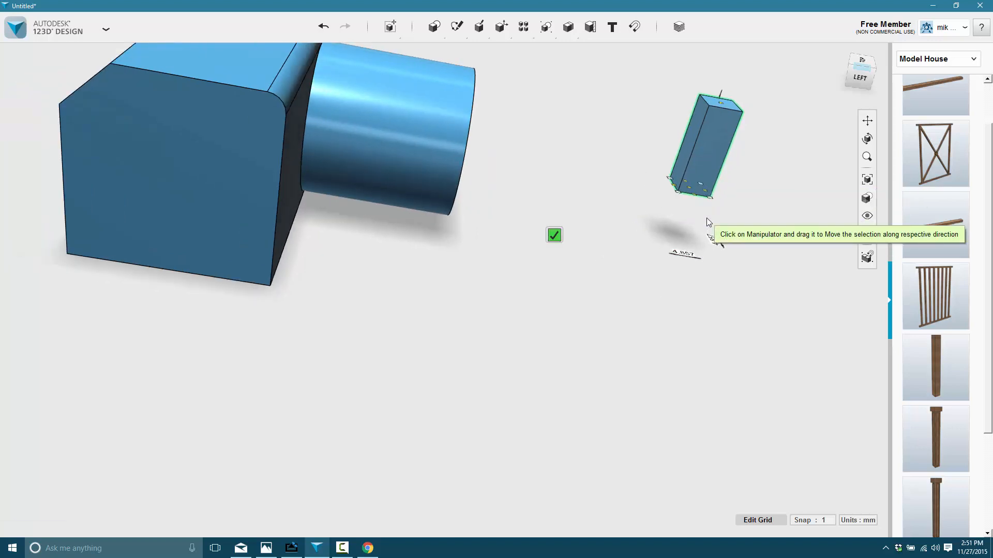
scroll(706, 216, "down", 1)
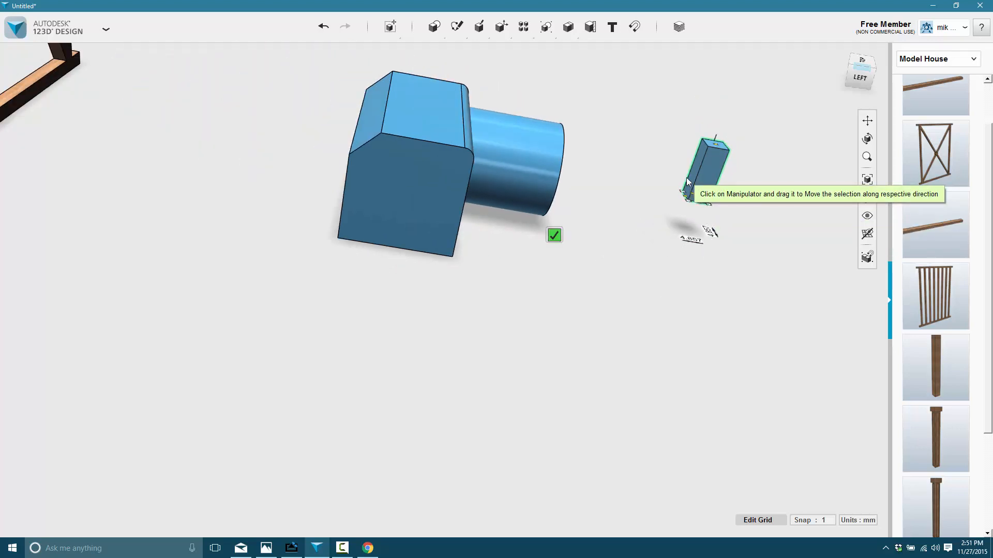
Step: Move the small bar onto the camera-like body so it partly sinks into the beveled corner
key("ctrl+t")
left_click_drag(738, 178, 396, 134)
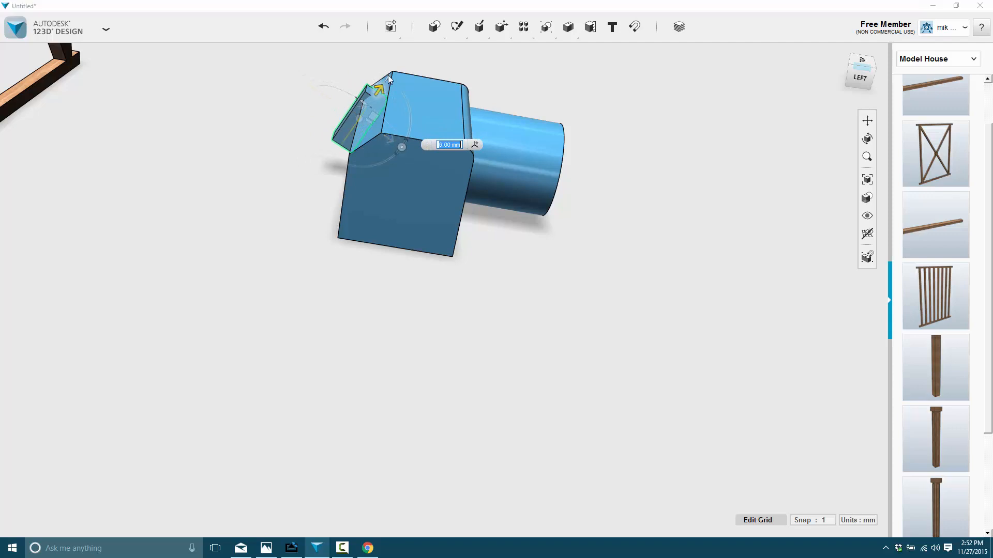
left_click_drag(389, 78, 405, 46)
right_click_drag(345, 152, 364, 215)
right_click_drag(337, 170, 384, 384)
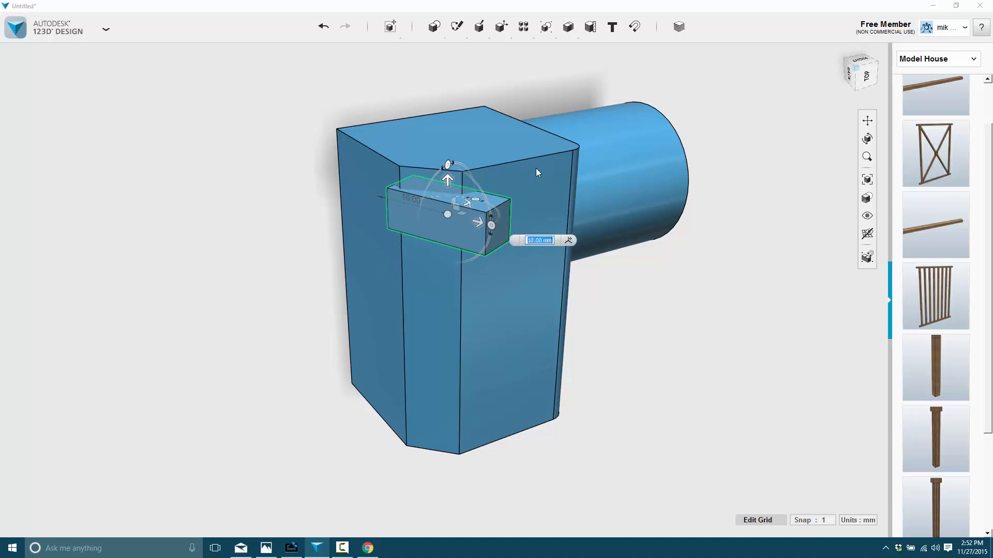
left_click(520, 164)
Step: Split the camera-like body with Split Solid, using the small bar as the splitting entity
mouse_move(441, 26)
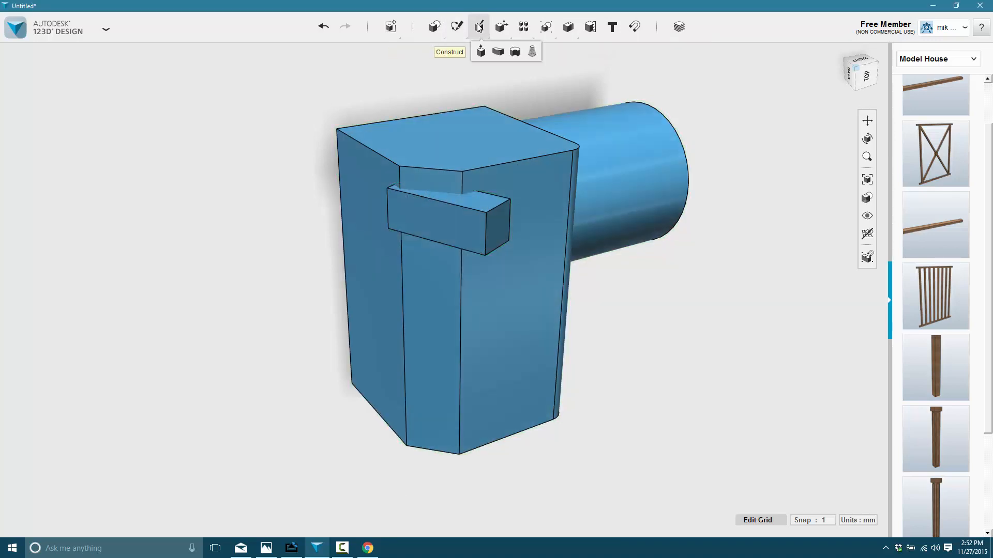
mouse_move(498, 27)
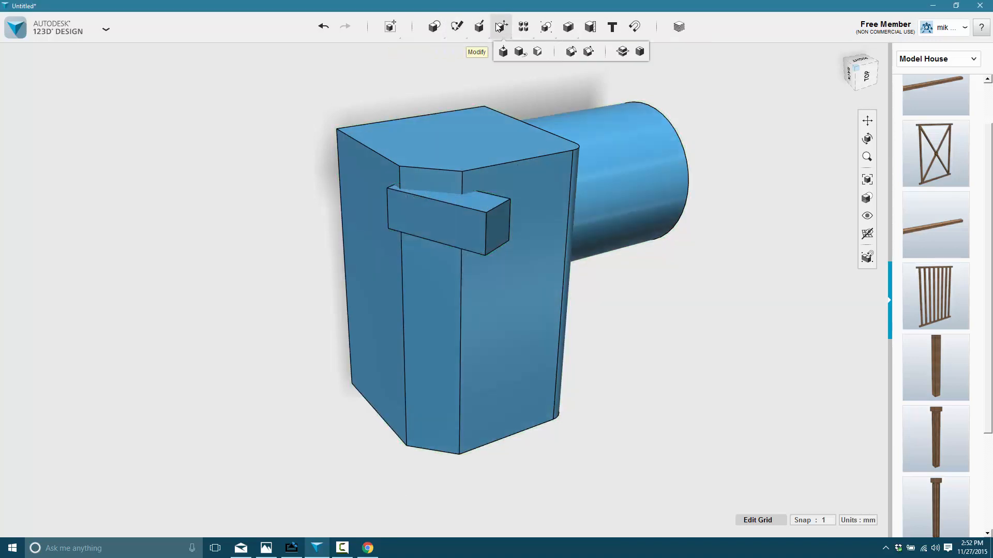
left_click(622, 51)
left_click(493, 138)
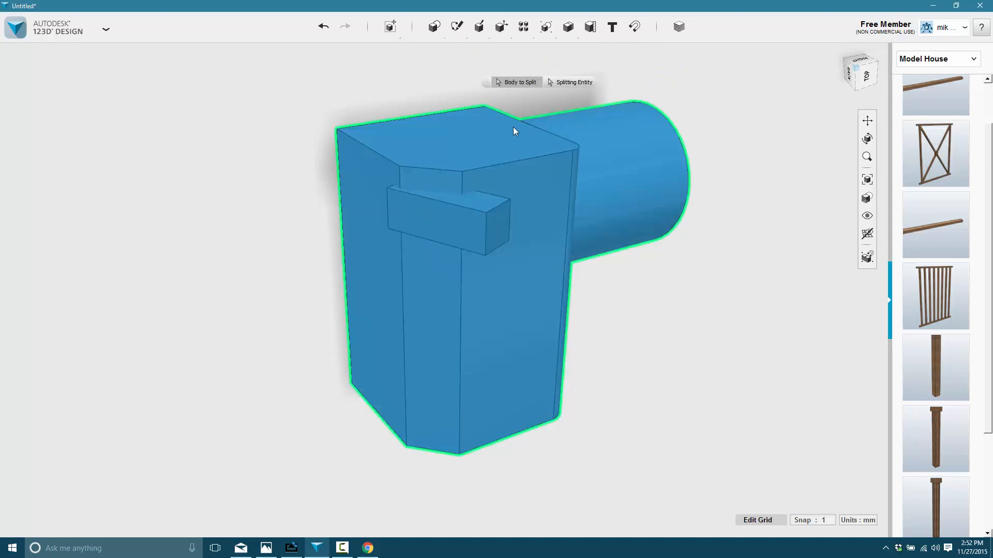
left_click(572, 83)
left_click(480, 213)
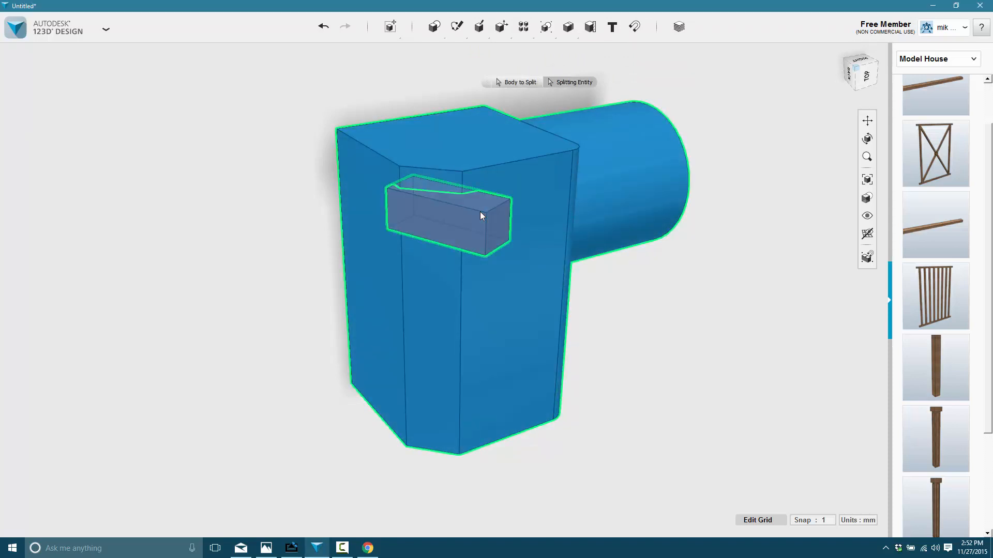
key("Return")
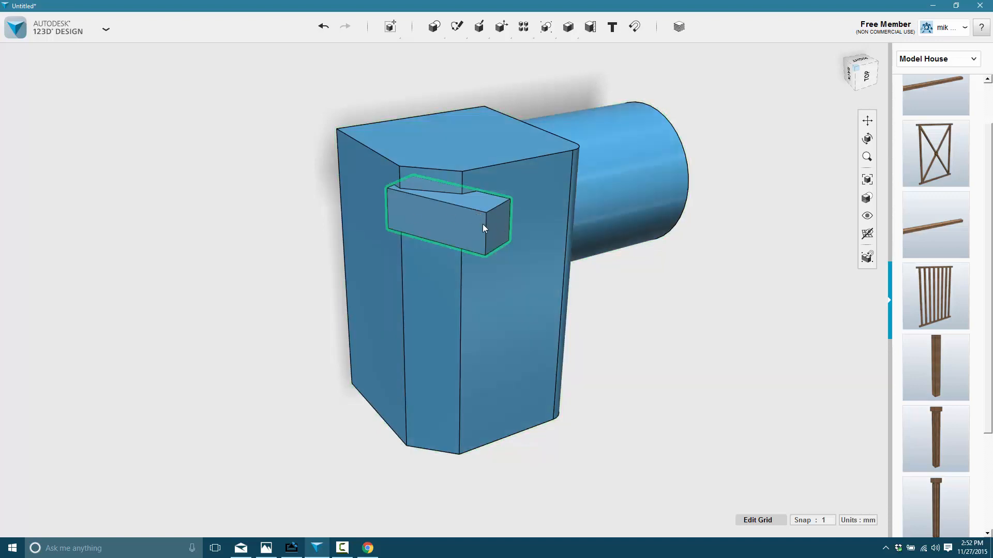
Step: Move the small bar -24 mm out of the body, away from the beveled corner
left_click(483, 224)
key("ctrl+t")
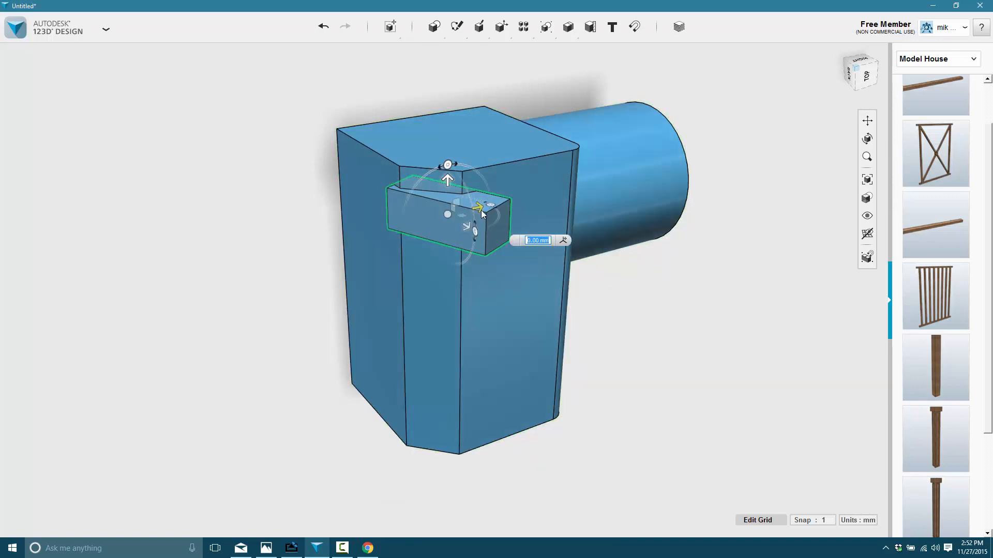
left_click_drag(481, 210, 313, 240)
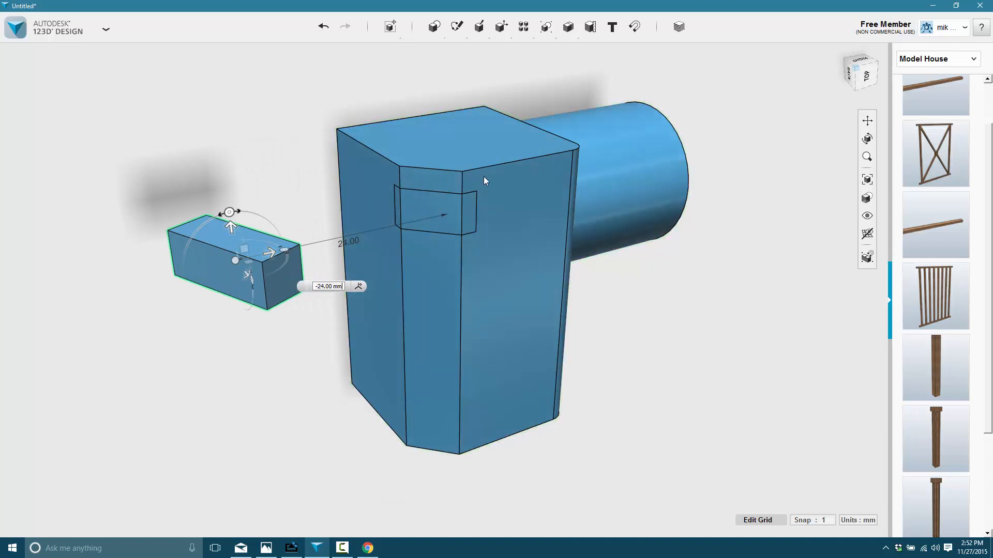
key("Return")
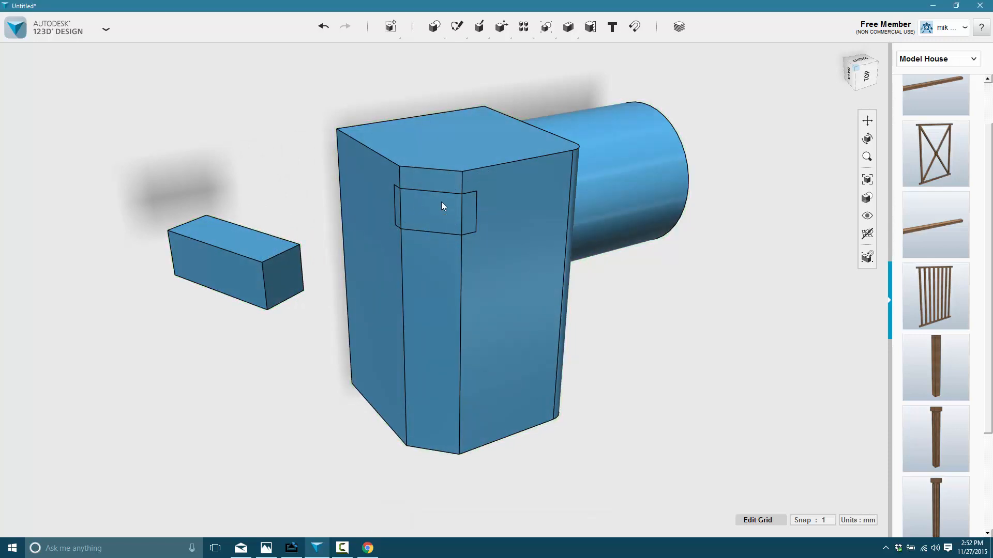
Step: Delete the split-off piece at the beveled corner, leaving a notch in the body
left_click(462, 205)
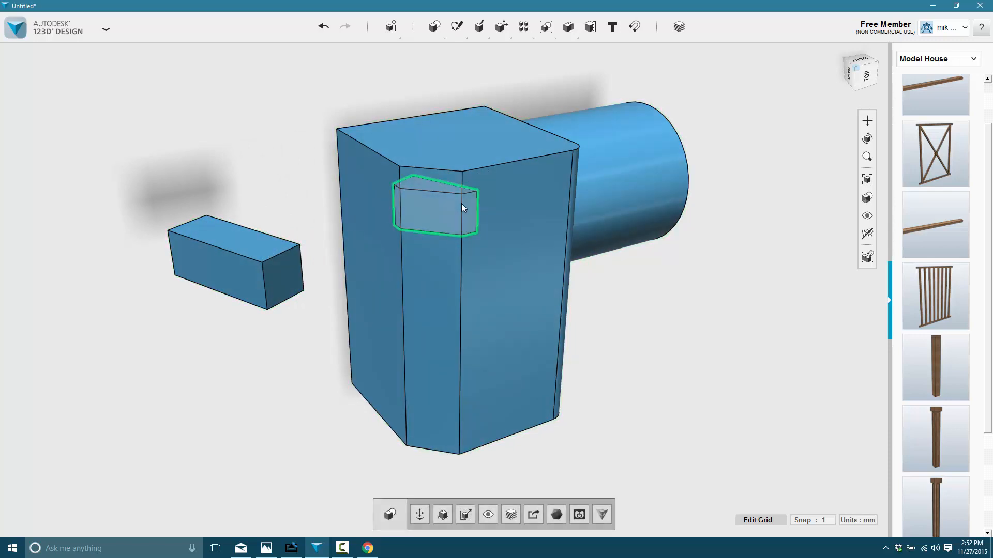
key("Delete")
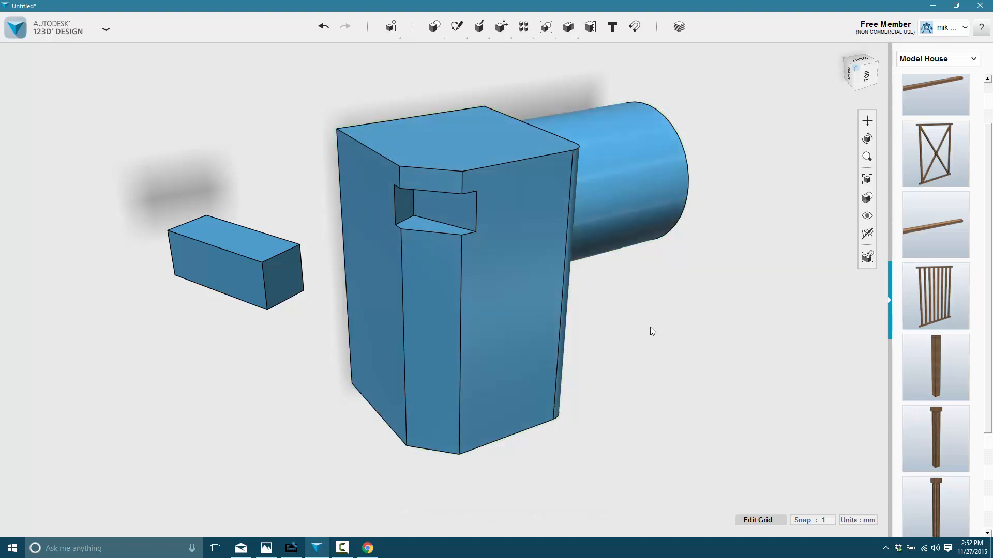
right_click_drag(649, 331, 643, 310)
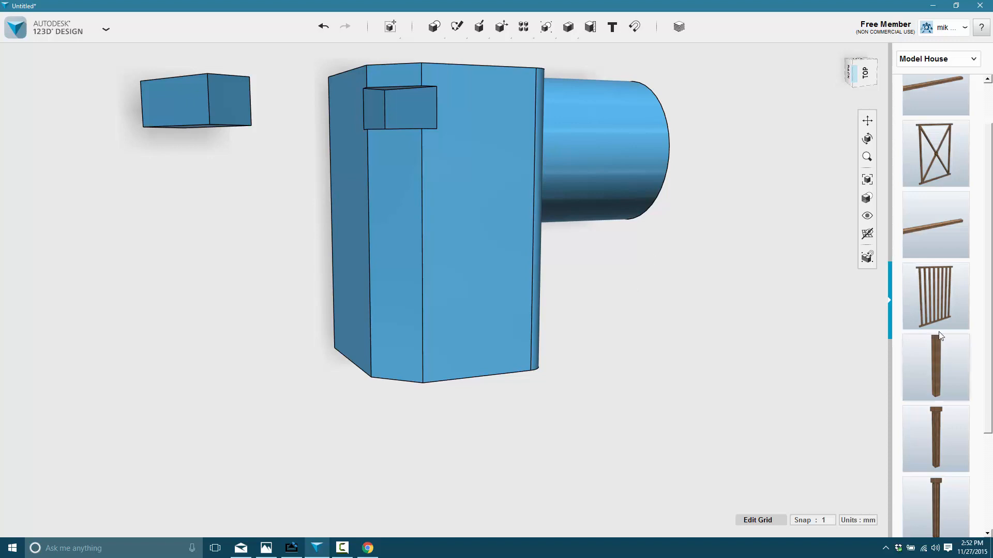
Step: Place a sphere of radius 10 mm beside the camera-like body and move it 9 mm into the body's side
mouse_move(424, 29)
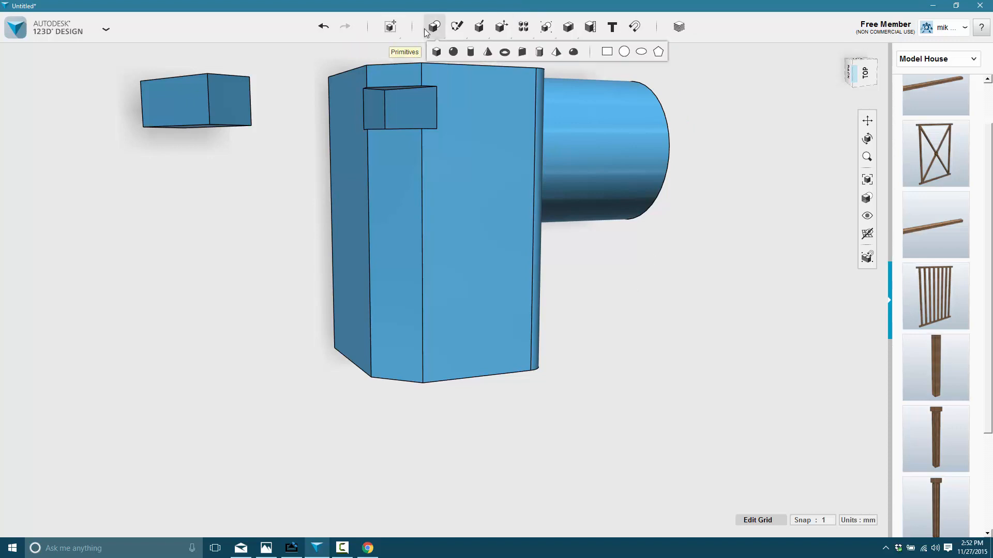
left_click(453, 52)
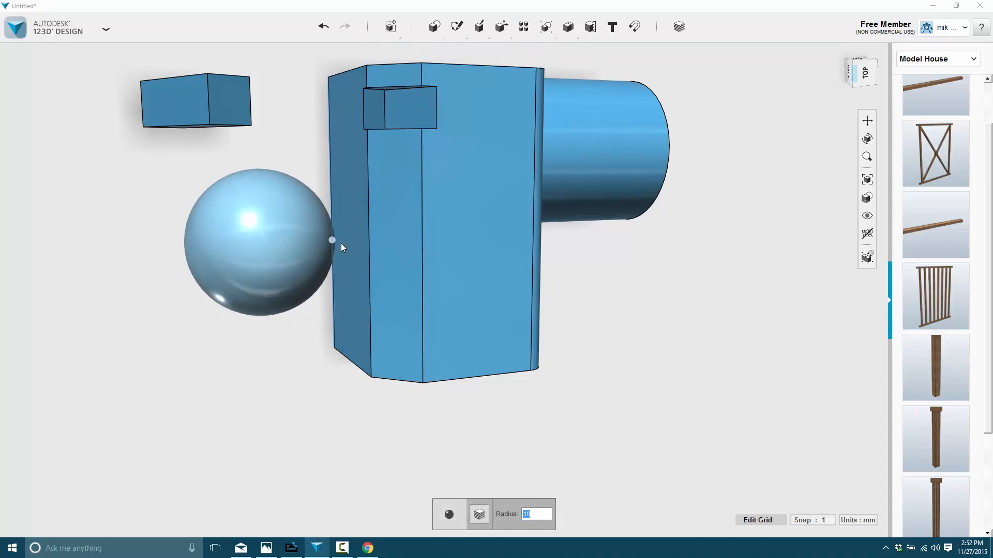
left_click(340, 243)
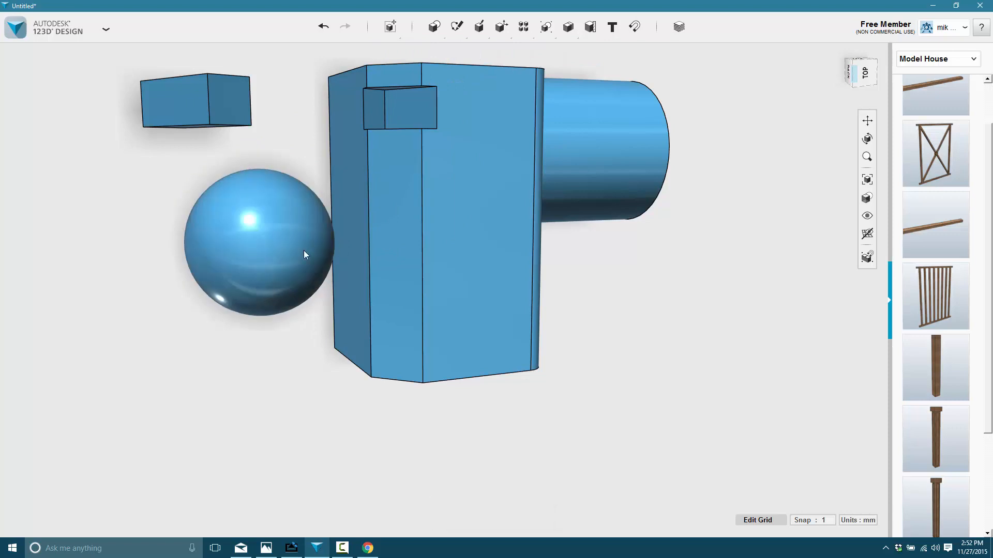
key("ctrl+t")
left_click(272, 247)
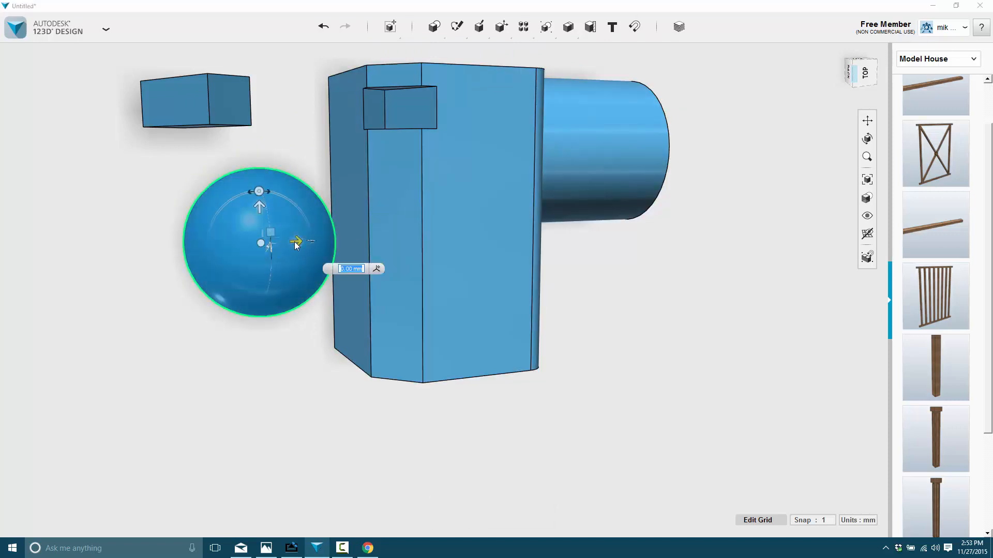
left_click_drag(296, 242, 358, 243)
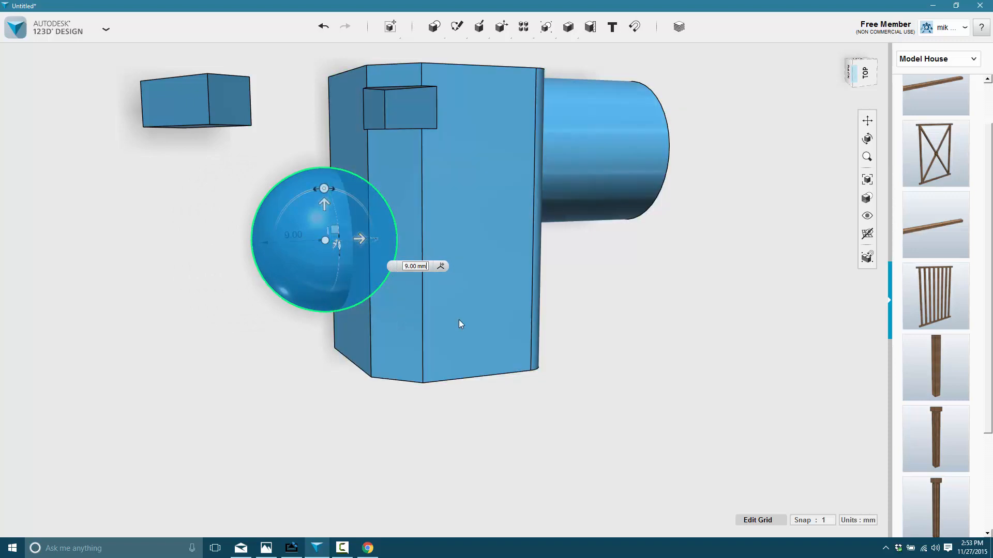
Step: Subtract the sphere from the camera-like body, with the body as target and the sphere as source
mouse_move(535, 47)
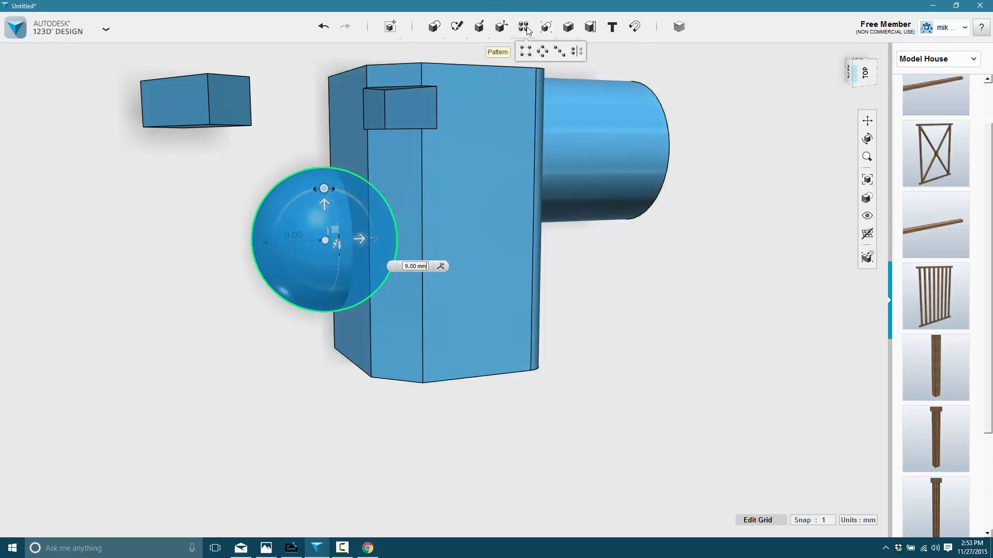
mouse_move(568, 28)
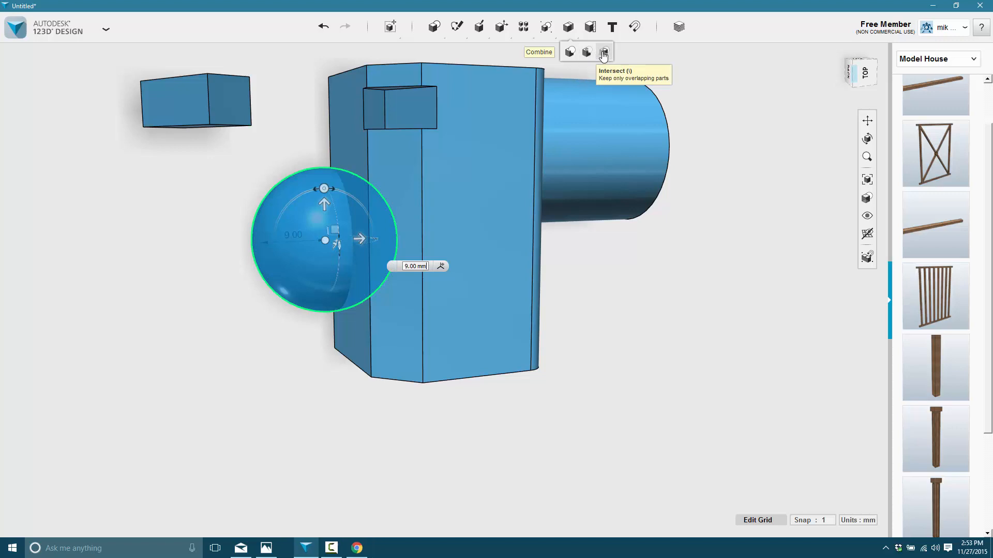
left_click(586, 52)
left_click(471, 194)
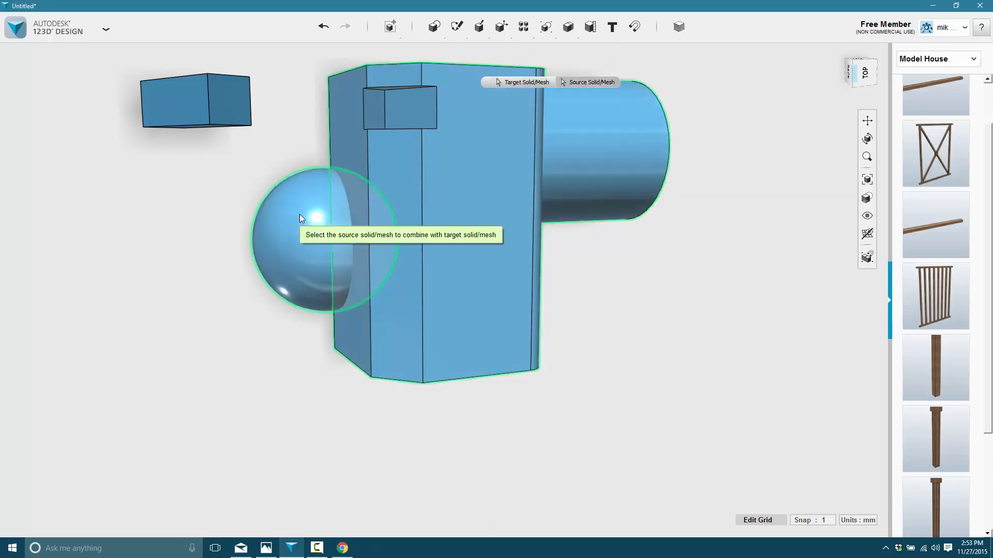
left_click(310, 197)
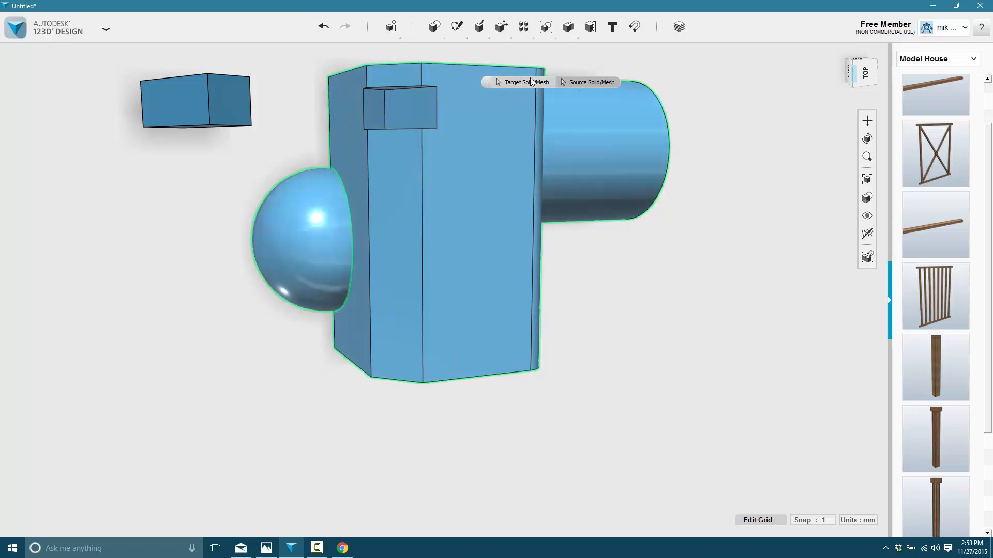
left_click(526, 82)
left_click(469, 185)
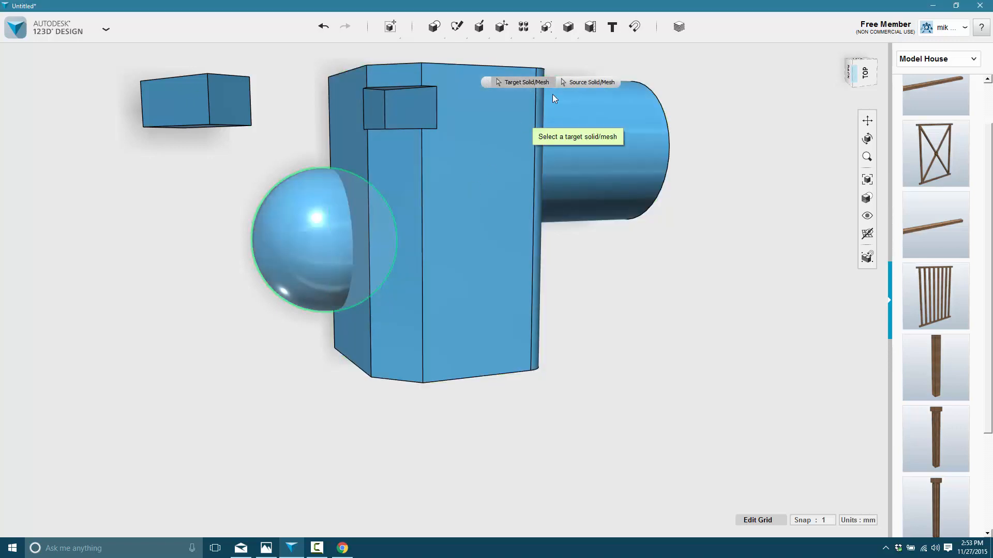
left_click(609, 82)
left_click(305, 194)
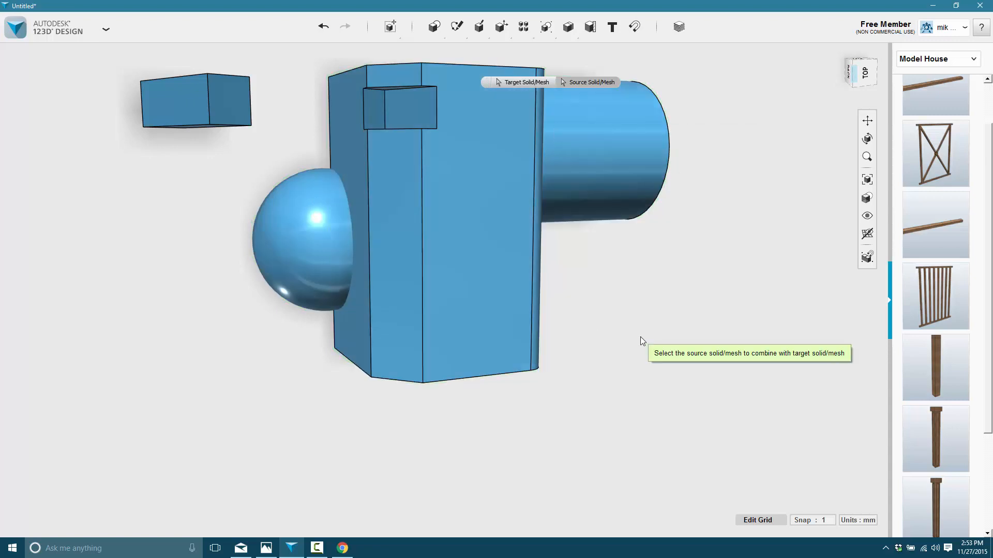
left_click(525, 82)
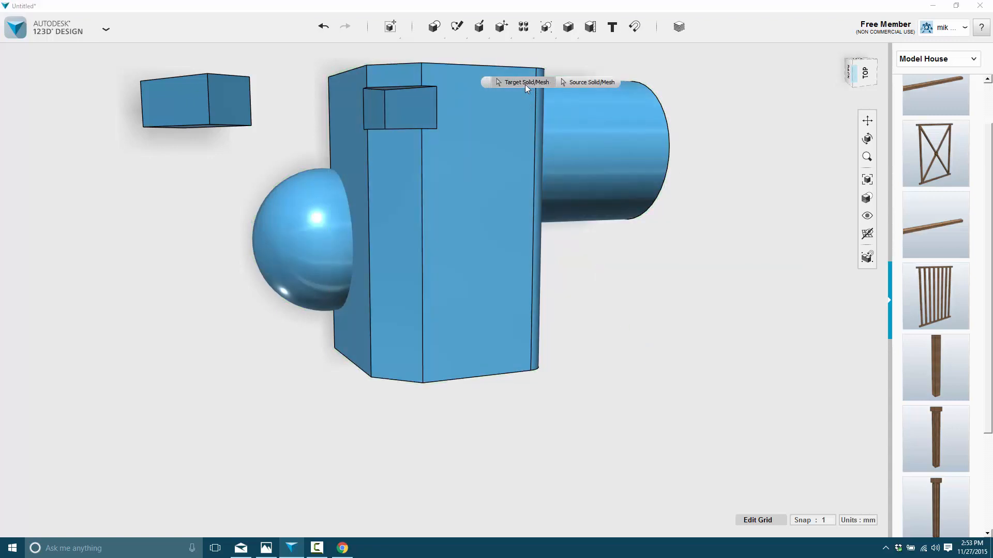
left_click(464, 126)
left_click(581, 83)
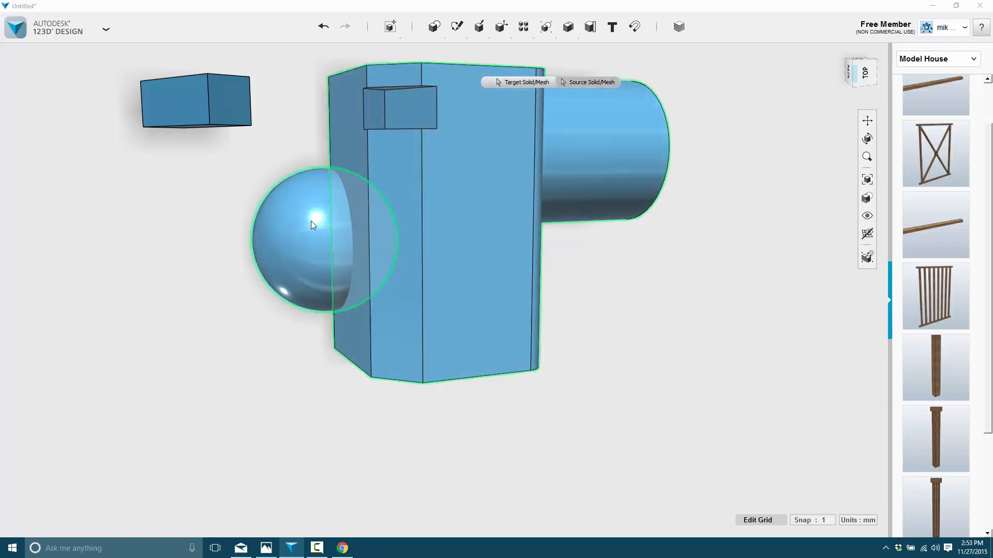
left_click(303, 233)
key("Return")
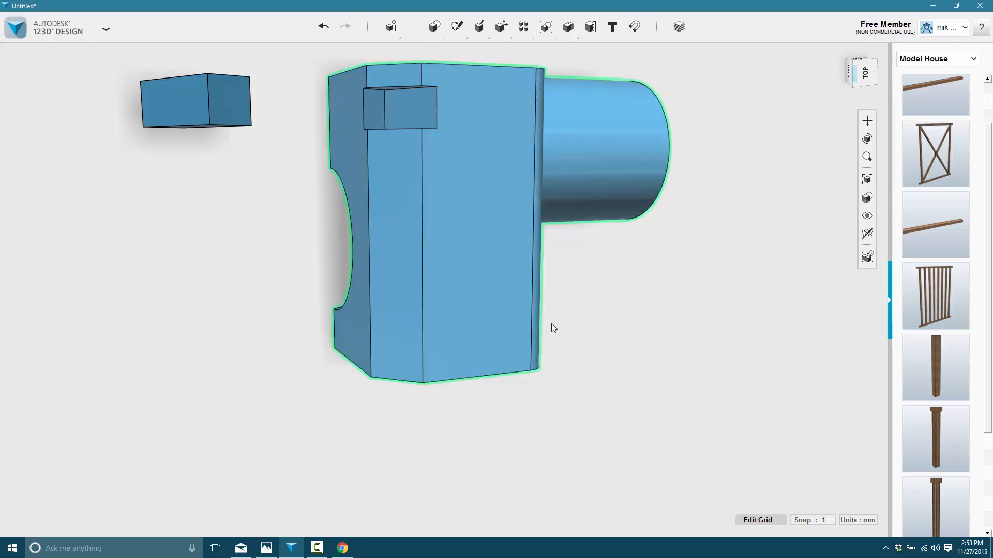
Step: Tweak the spherical recess's face, shifting it -1 mm across the body and 10 mm up along it
right_click_drag(552, 326, 455, 183)
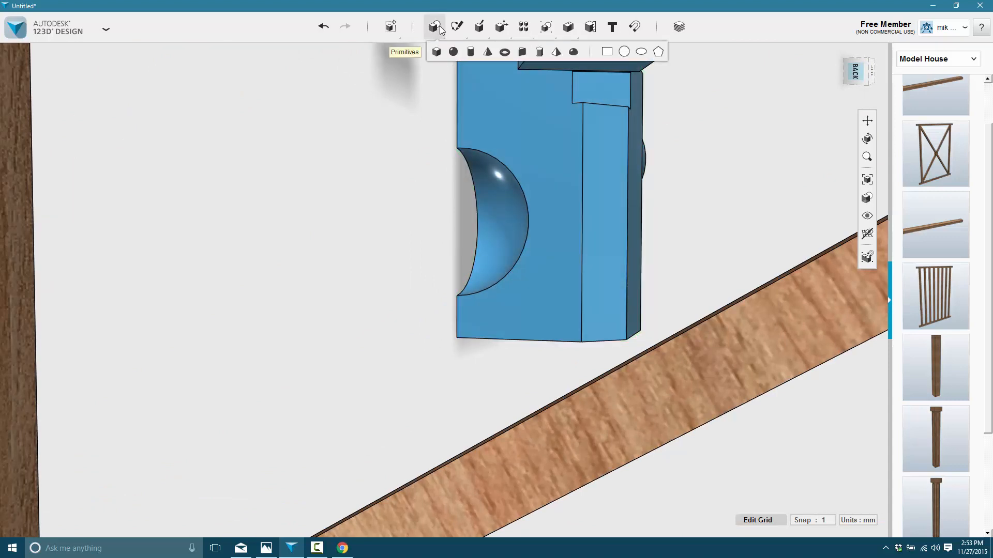
mouse_move(477, 29)
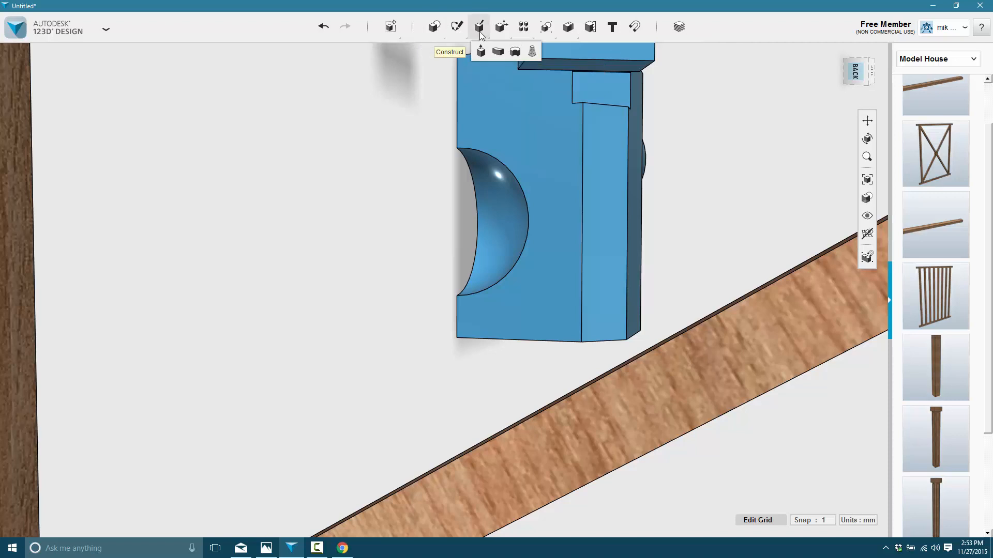
left_click(517, 52)
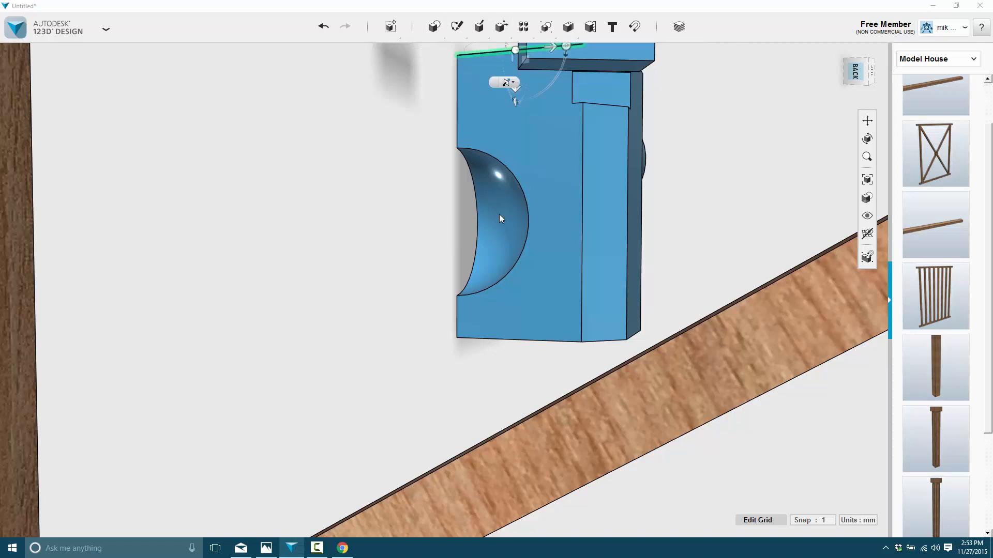
left_click(505, 228)
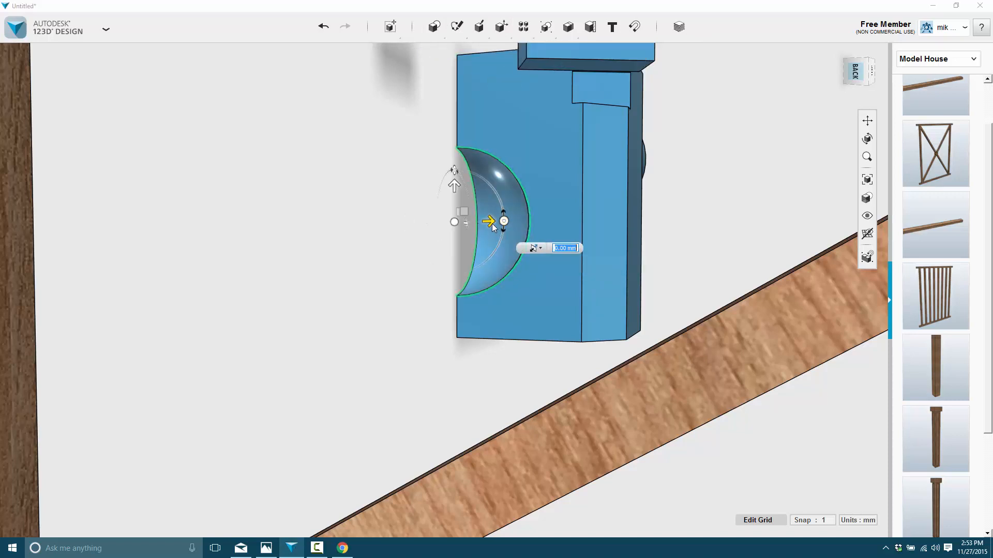
mouse_move(491, 223)
left_mouse_down()
mouse_move(533, 228)
mouse_move(482, 231)
left_mouse_up()
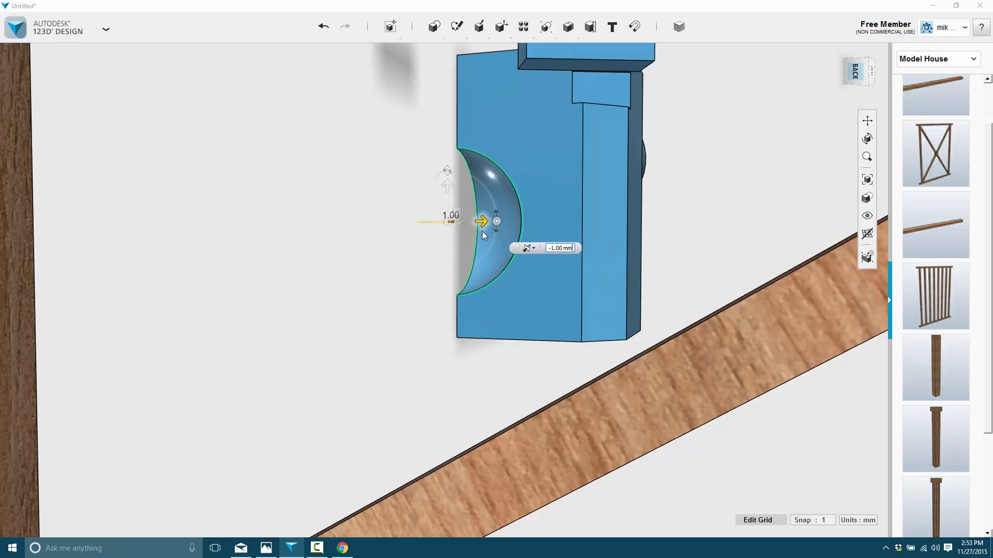
left_click_drag(450, 165, 453, 107)
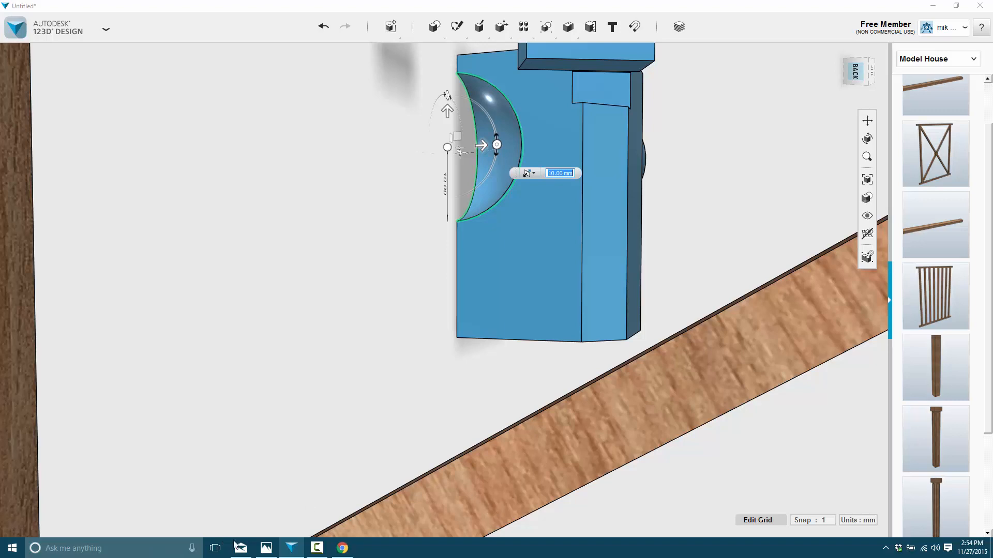
left_click(886, 548)
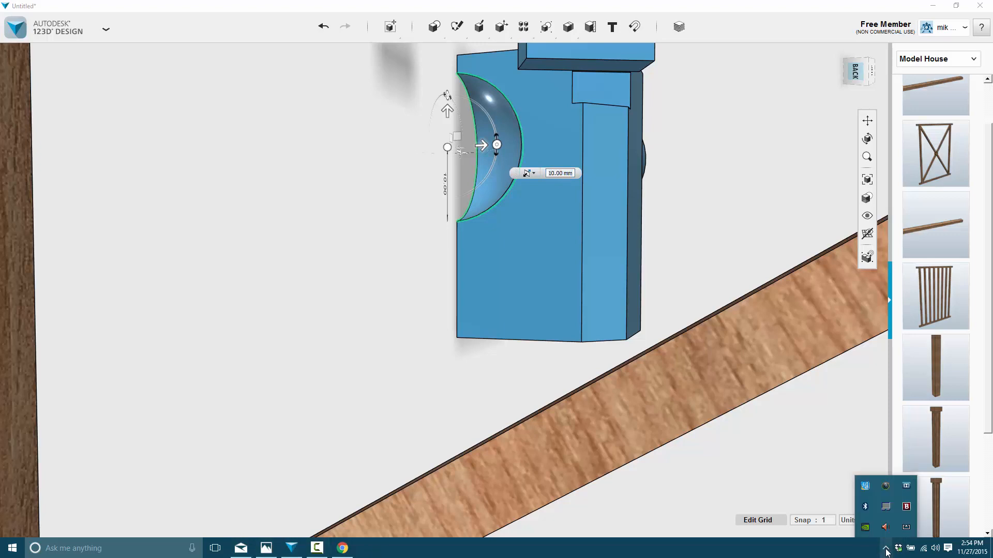
right_click(906, 527)
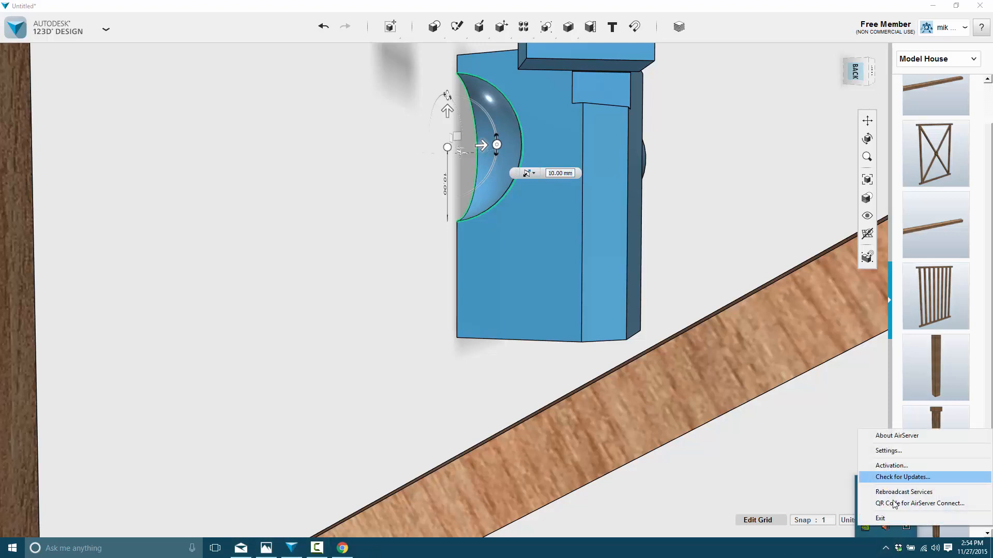
left_click(887, 543)
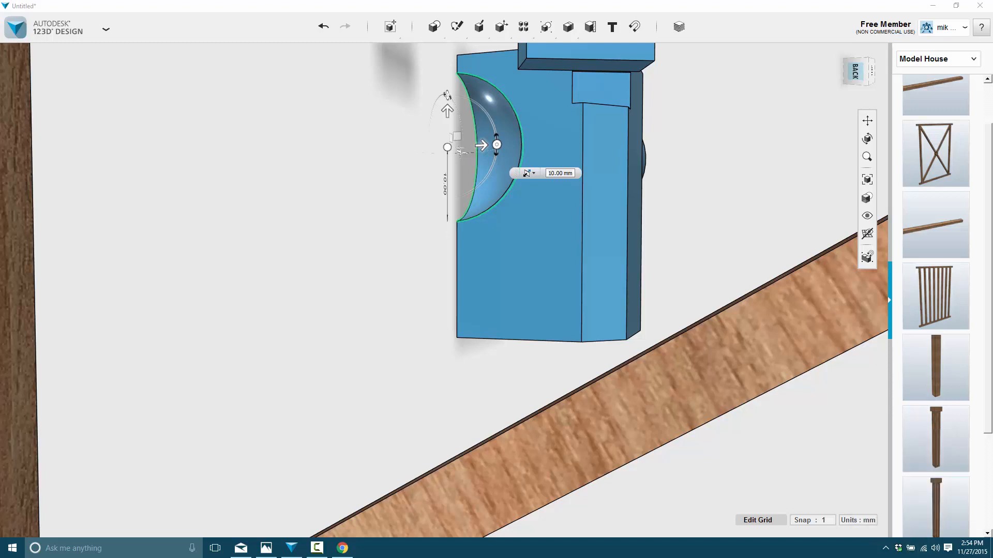
left_click(886, 548)
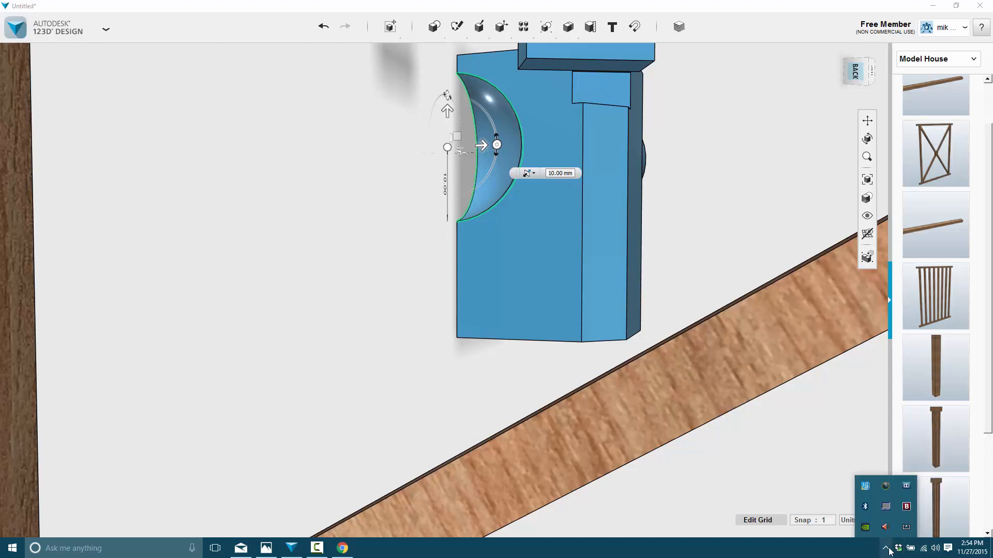
right_click(908, 528)
left_click(909, 529)
right_click(909, 530)
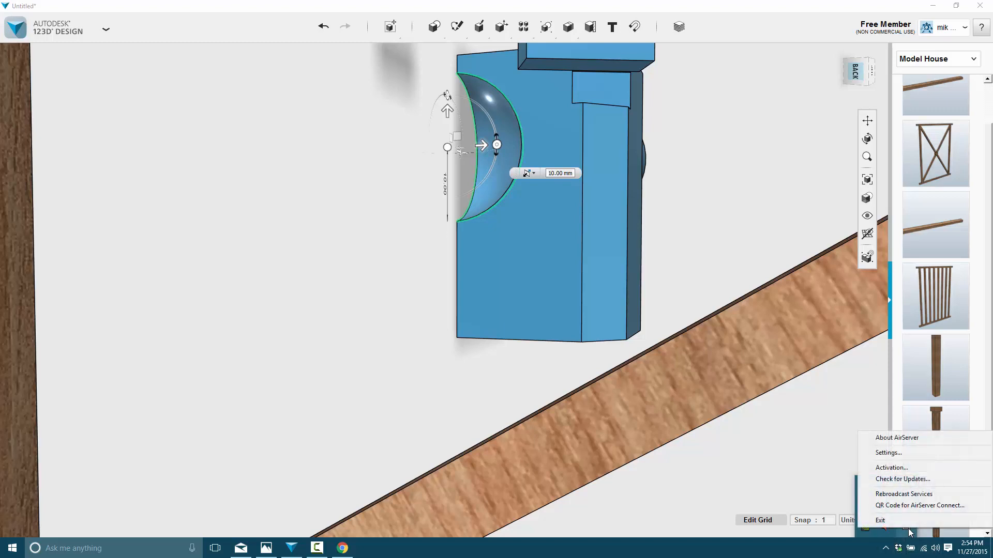
left_click(657, 553)
key("alt+Tab")
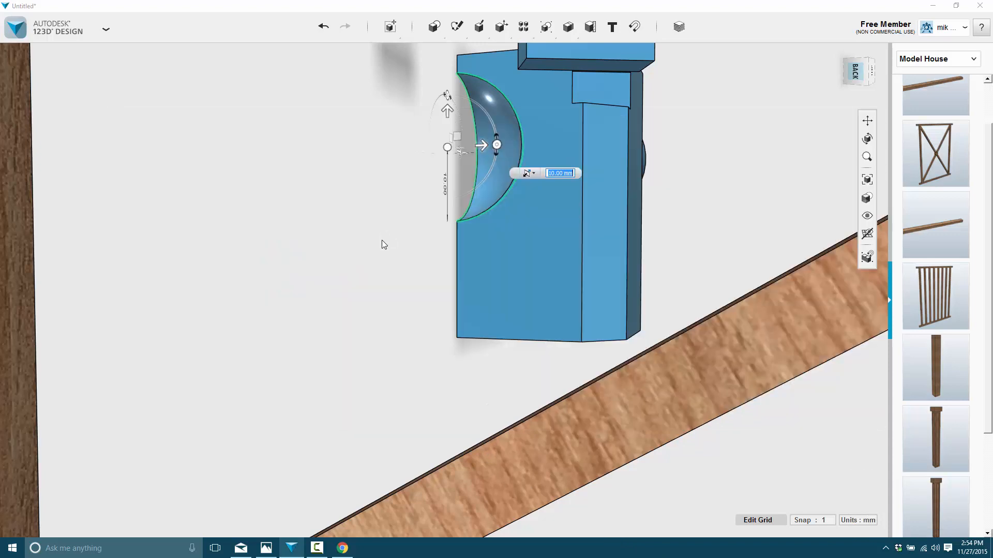
Step: Exit the AirServer instance running in the background
left_click(886, 548)
right_click(908, 526)
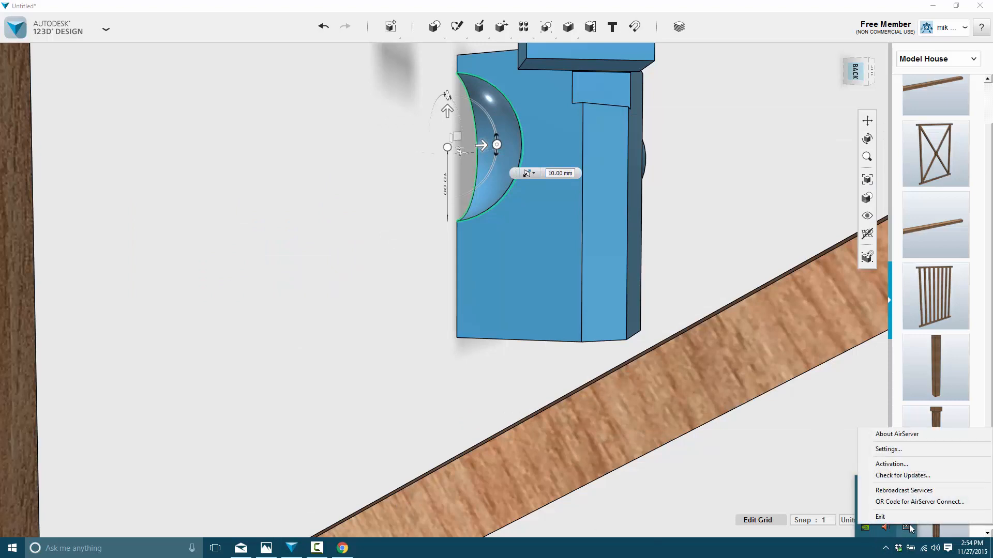
left_click(907, 519)
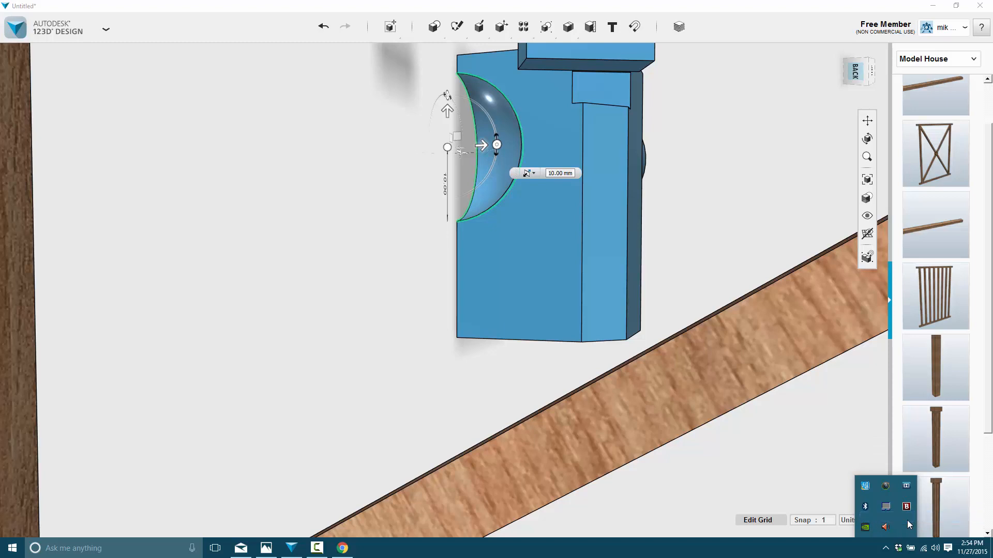
Step: Launch AirServer again and start its free trial, finishing the activation
key("super")
type("air")
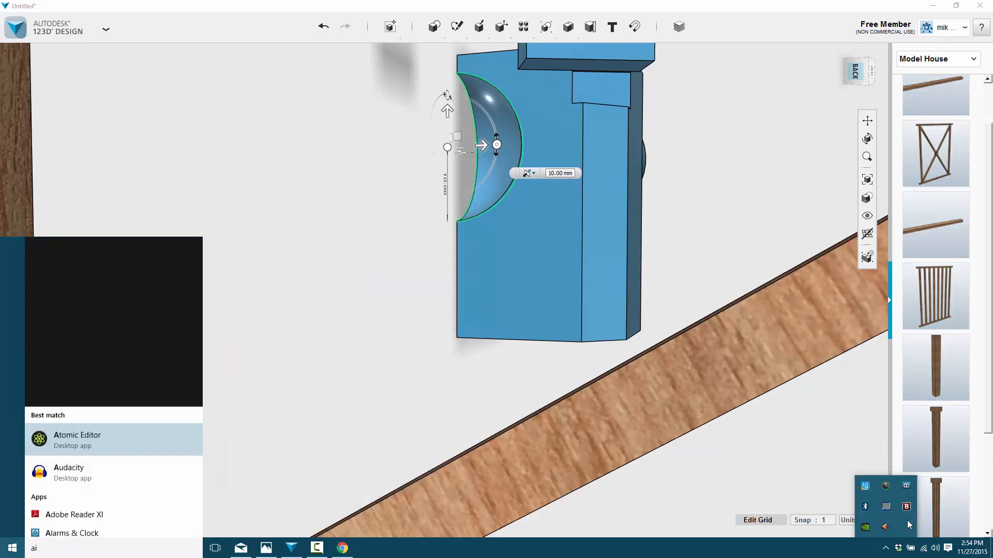
key("Return")
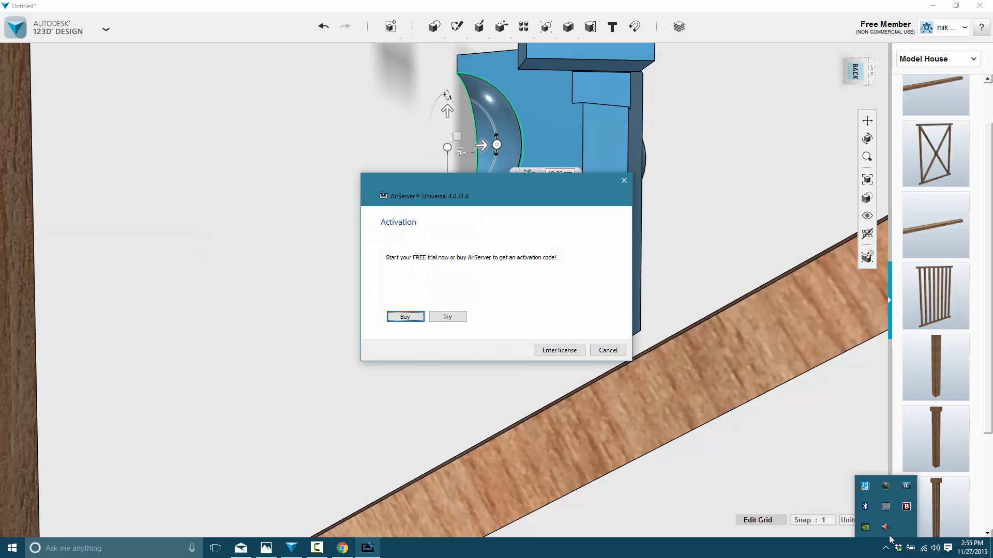
left_click(459, 318)
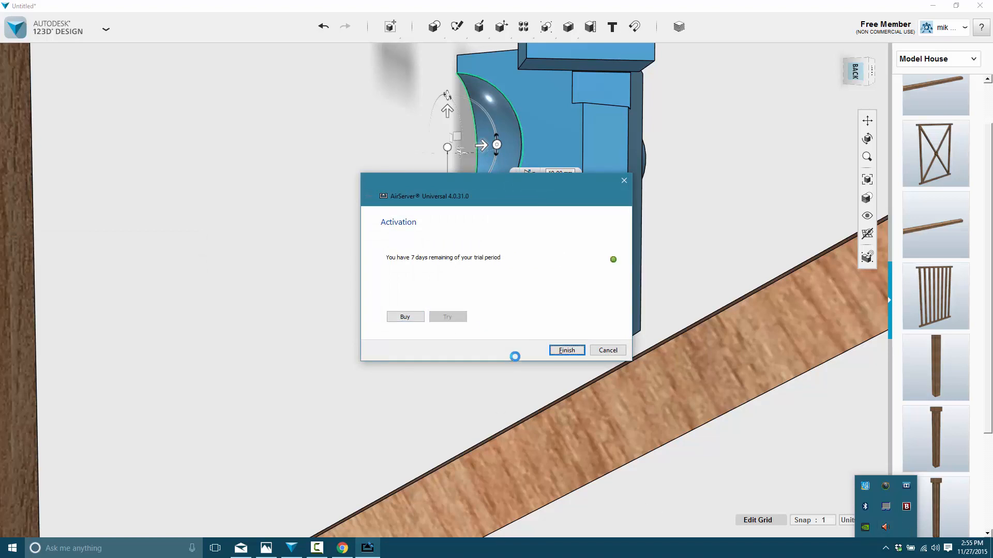
left_click(568, 351)
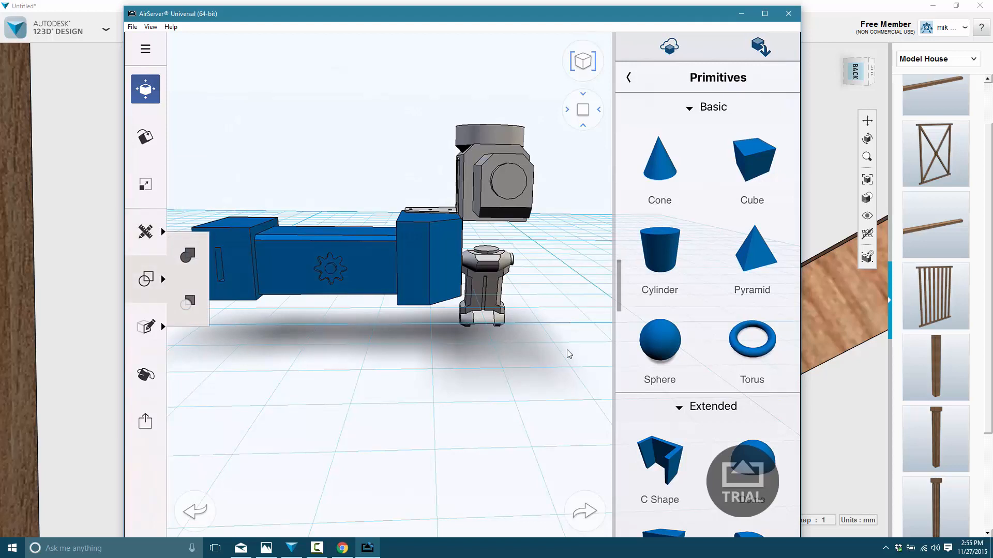
Step: Switch to 123D Design to look over its construct and grouping tools, and return to AirServer
left_click(301, 3)
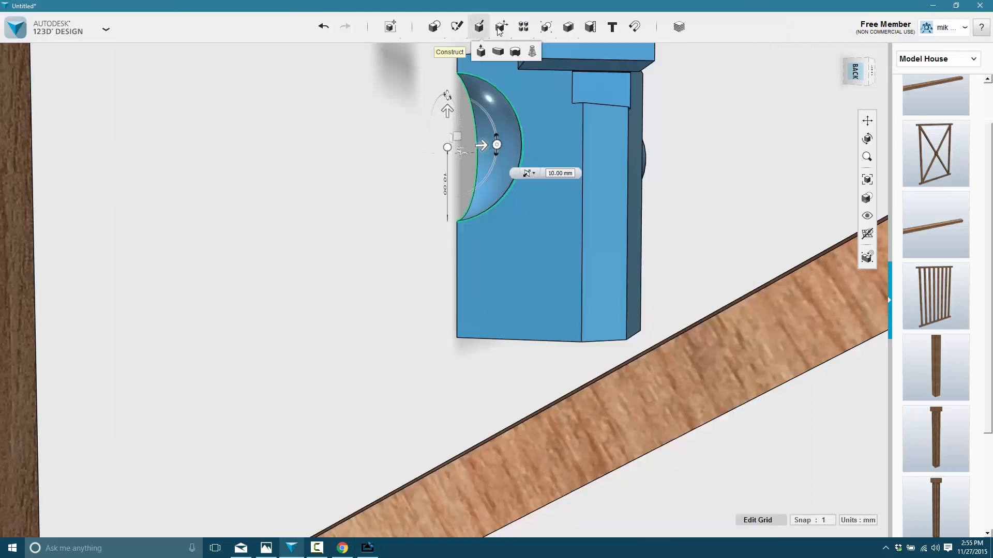
mouse_move(551, 24)
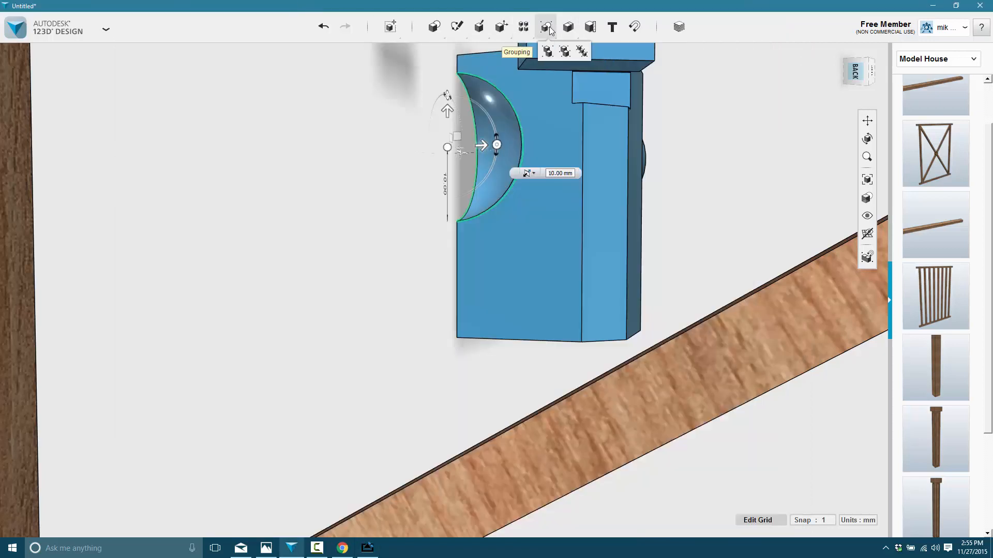
mouse_move(568, 27)
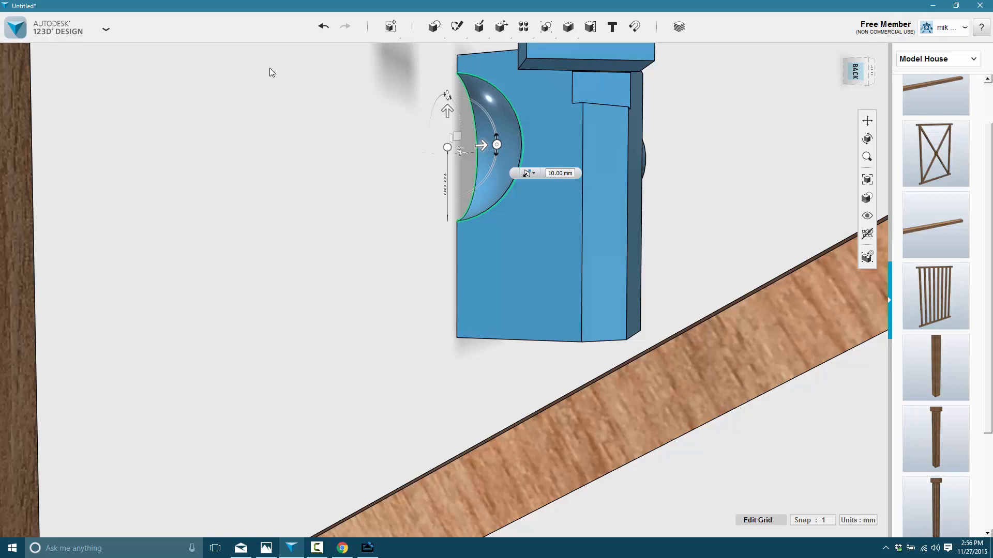
left_click(367, 547)
Step: Sketch an open seven-point polyline about 65 by 70 mm on the grid beside the camera-like body's lens, leaving its ends unconnected
right_click_drag(512, 277, 473, 278)
scroll(473, 268, "down", 6)
right_click_drag(590, 322, 578, 316)
mouse_move(437, 29)
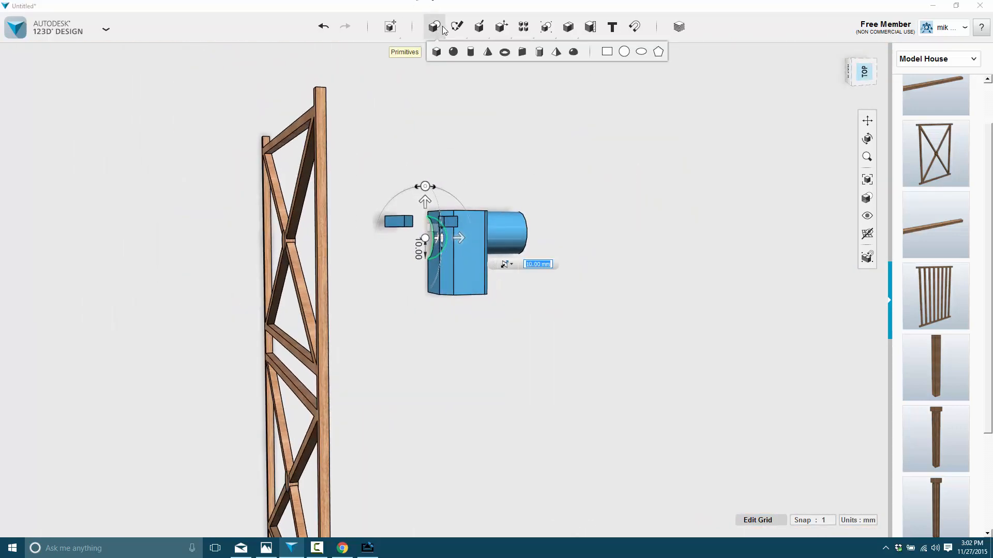
left_click(542, 56)
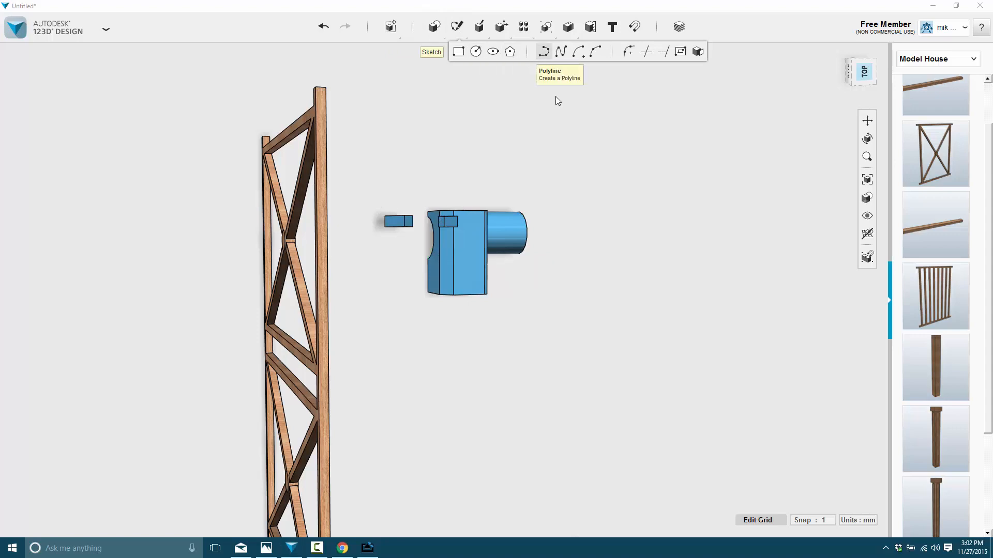
left_click(605, 206)
left_click(500, 150)
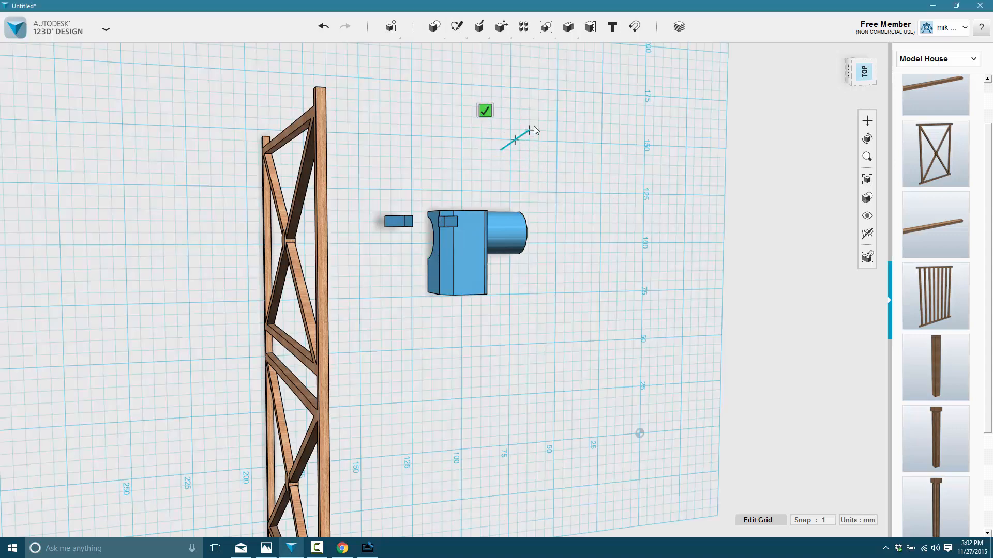
left_click(529, 130)
left_click(575, 127)
left_click(619, 174)
left_click(609, 253)
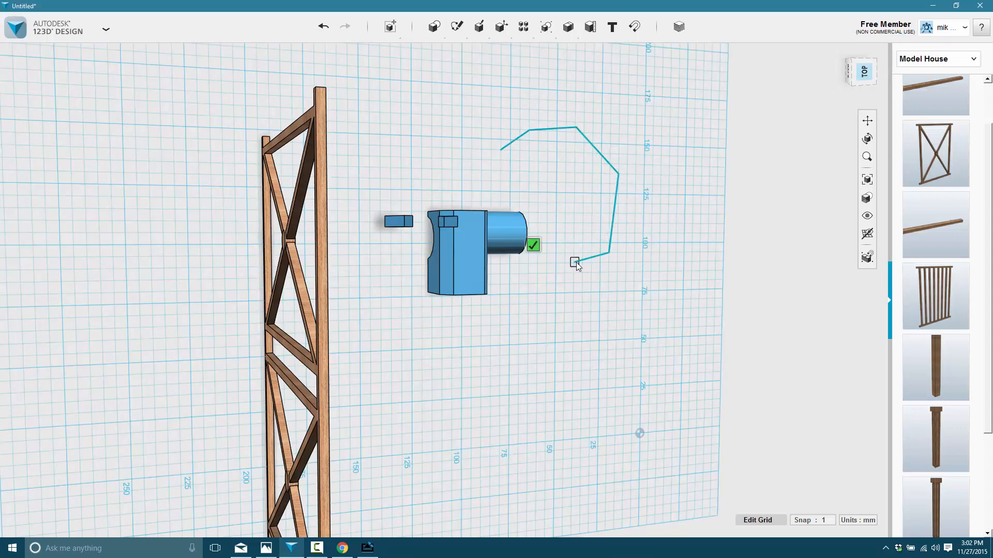
left_click(575, 262)
left_click(546, 212)
left_click(510, 195)
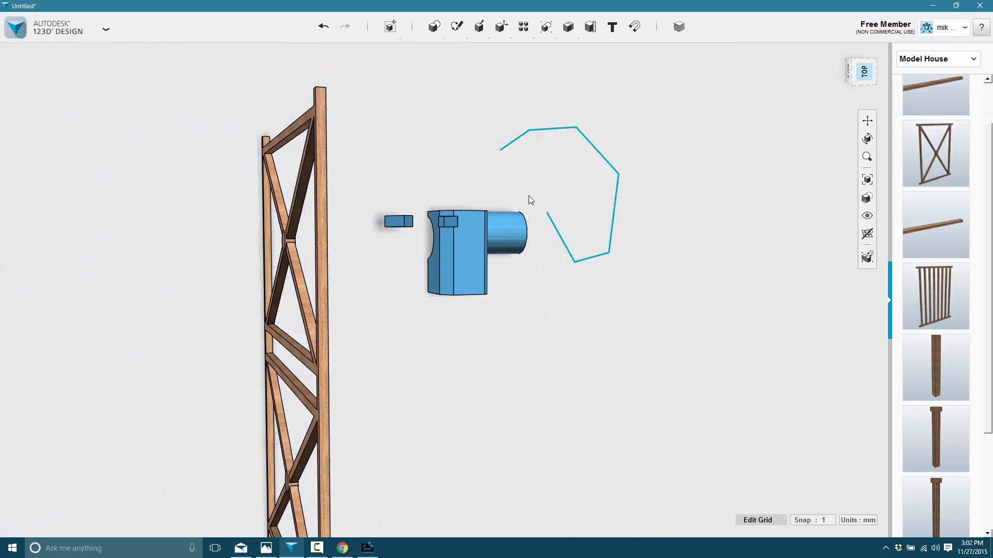
Step: Close the open outline by adding a polyline segment between its two endpoints within the same sketch
right_click_drag(566, 236, 551, 267)
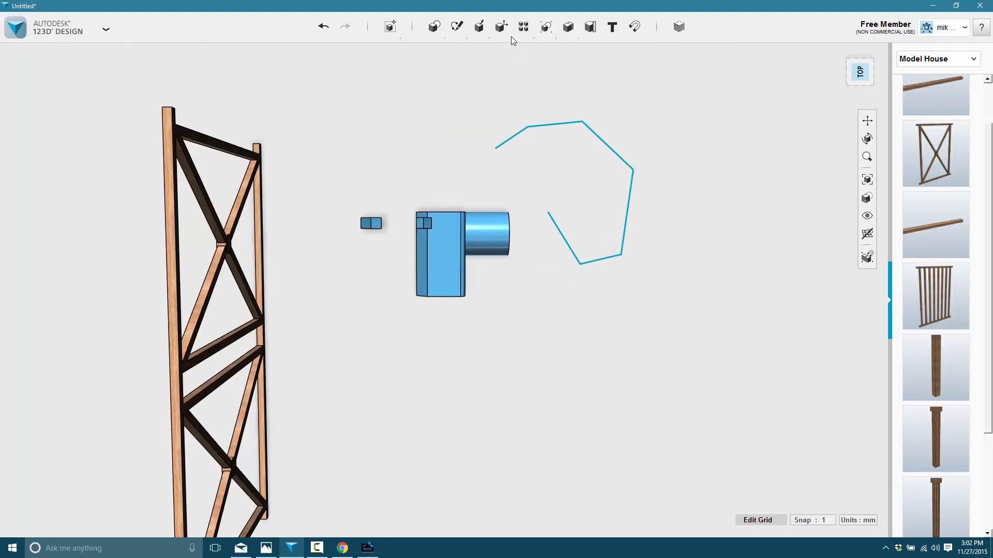
mouse_move(456, 26)
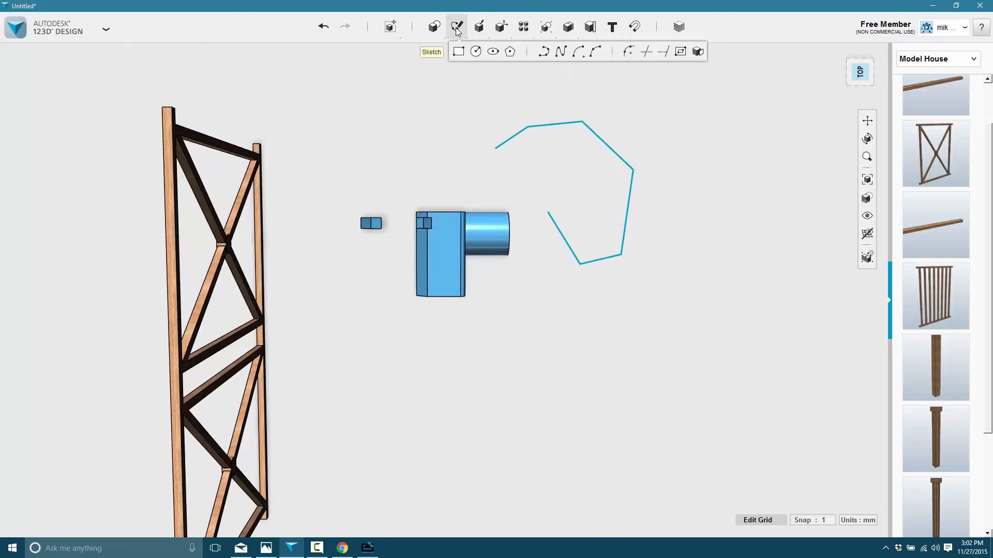
left_click(528, 52)
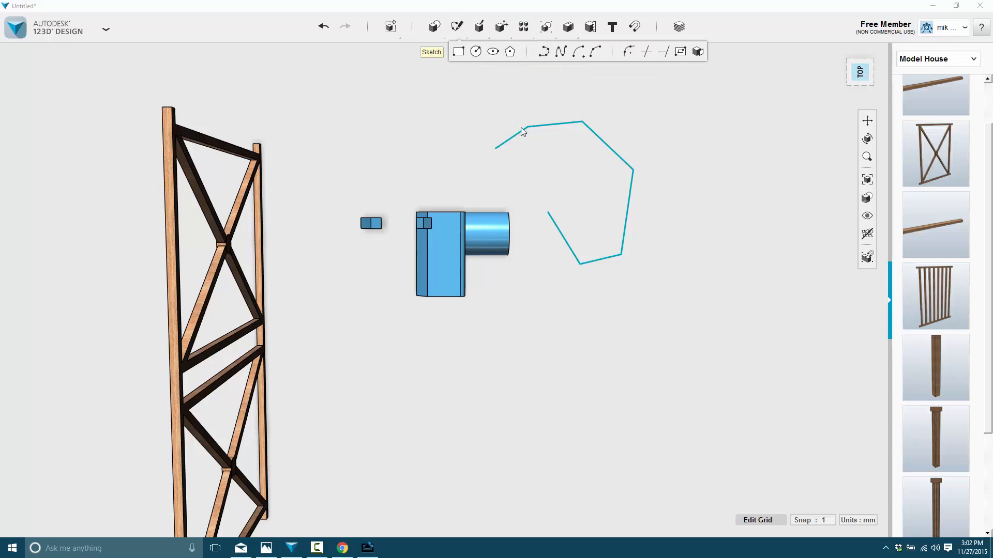
left_click(550, 212)
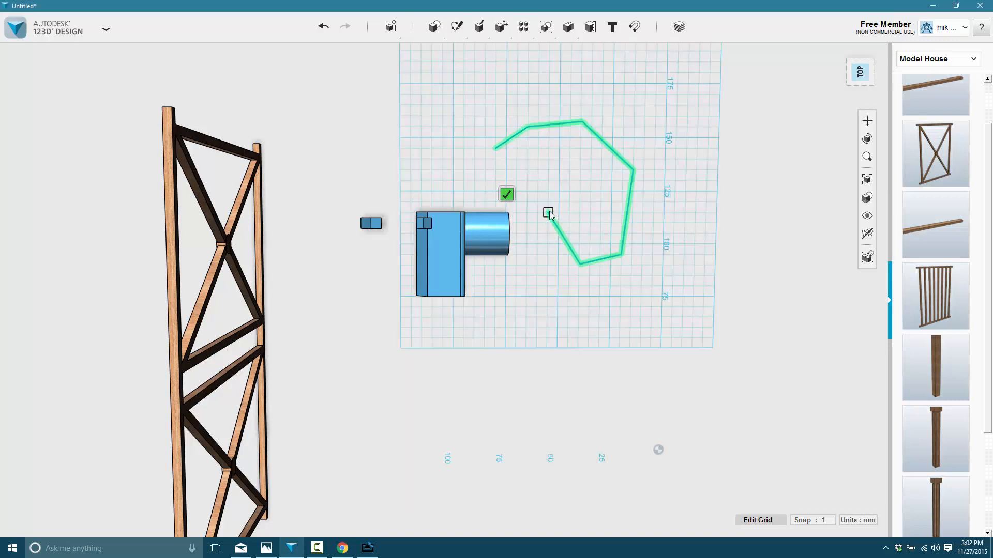
left_click(496, 149)
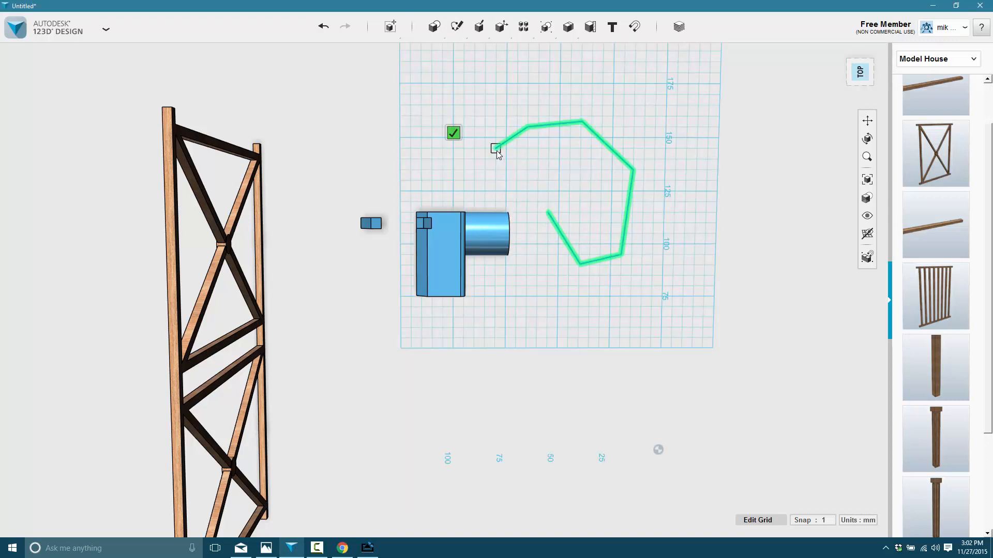
left_click(548, 212)
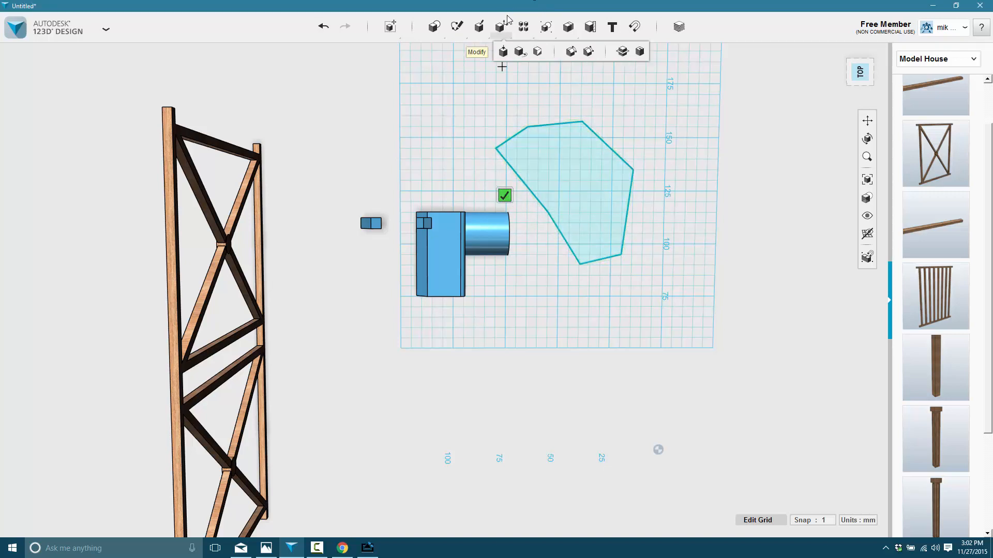
Step: Extrude the closed polygon profile 70 mm into a solid
mouse_move(480, 28)
left_click(480, 51)
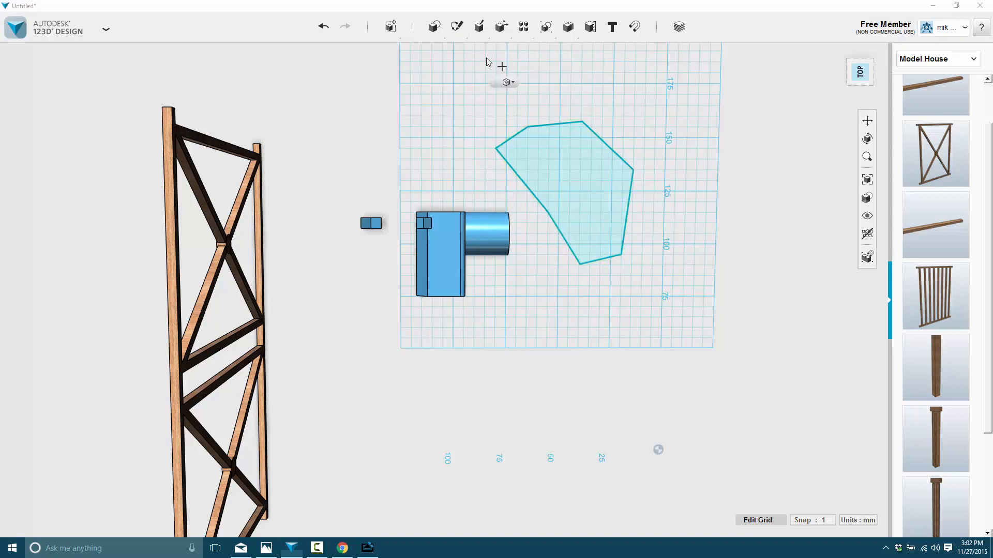
left_click(586, 191)
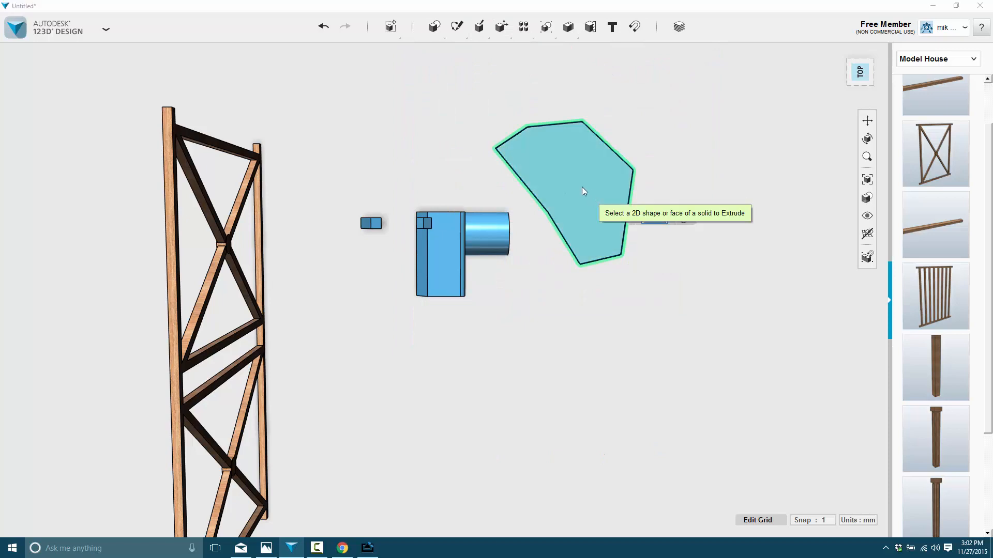
mouse_move(582, 187)
left_mouse_down()
mouse_move(628, 187)
mouse_move(582, 191)
left_mouse_up()
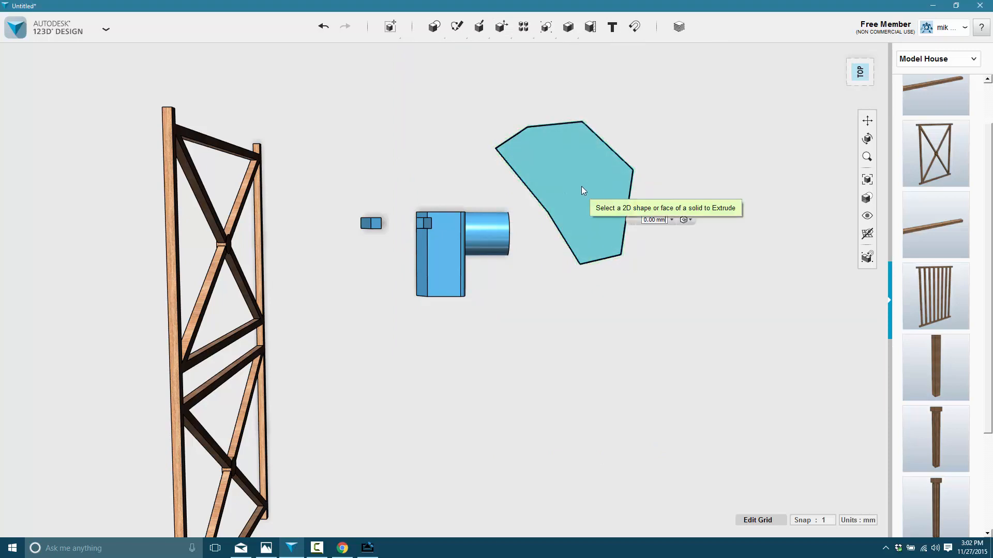
right_click_drag(581, 187, 538, 230)
left_click_drag(507, 329, 389, 436)
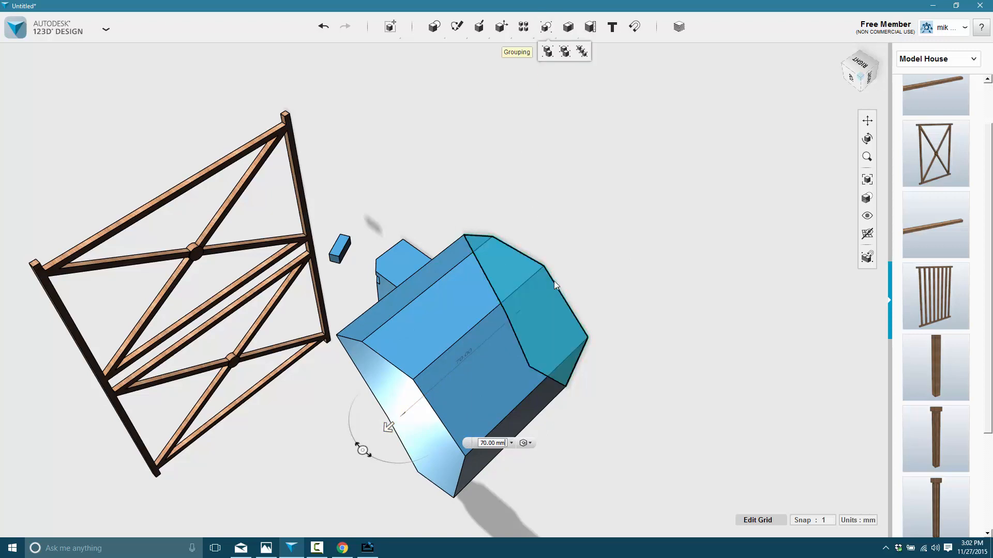
Step: Look over the sketch, primitive and modify tools, including Spline, Sketch Fillet and Fillet, and close the open extrusion
mouse_move(544, 29)
mouse_move(460, 31)
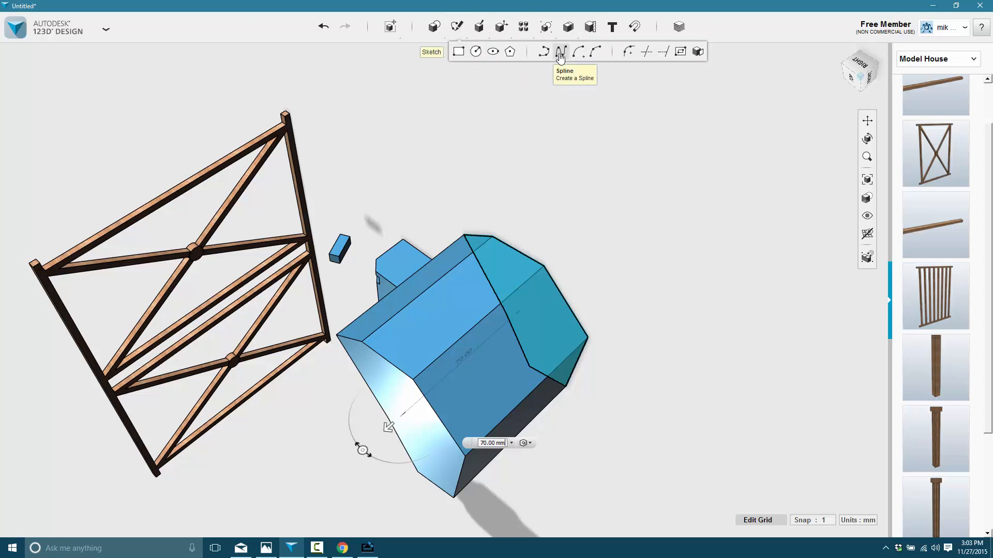
left_click(561, 51)
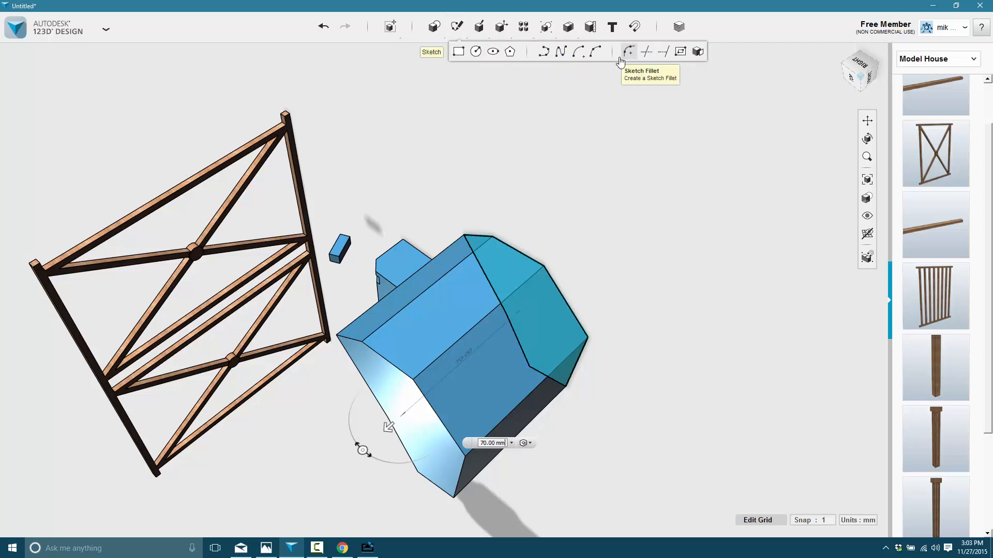
middle_click_drag(619, 290, 635, 293)
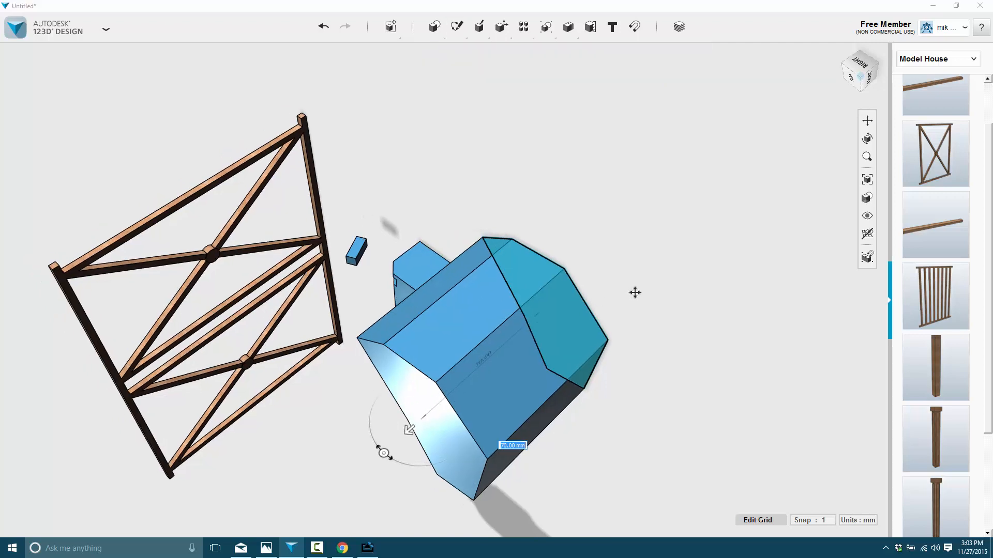
left_click(636, 291)
right_click_drag(619, 259, 604, 219)
mouse_move(434, 27)
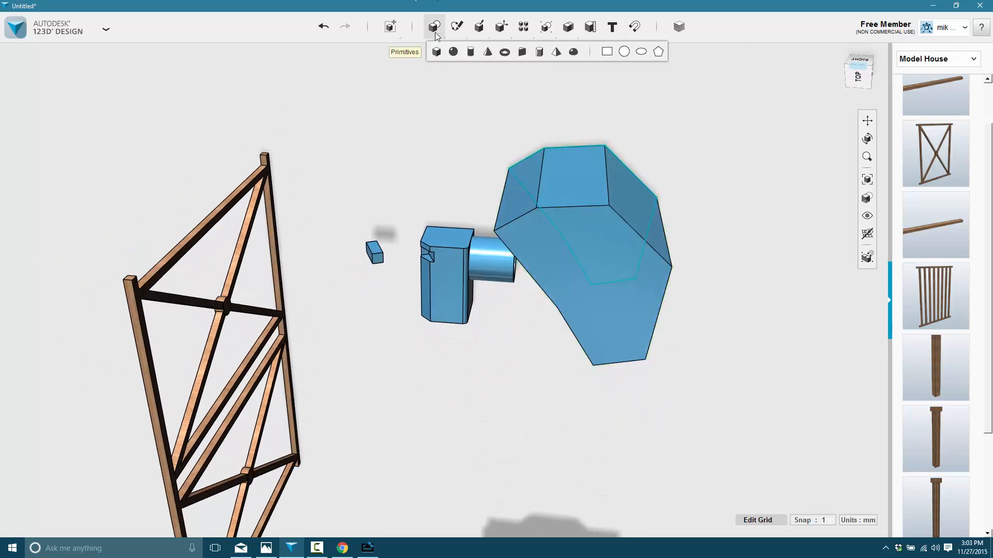
mouse_move(479, 27)
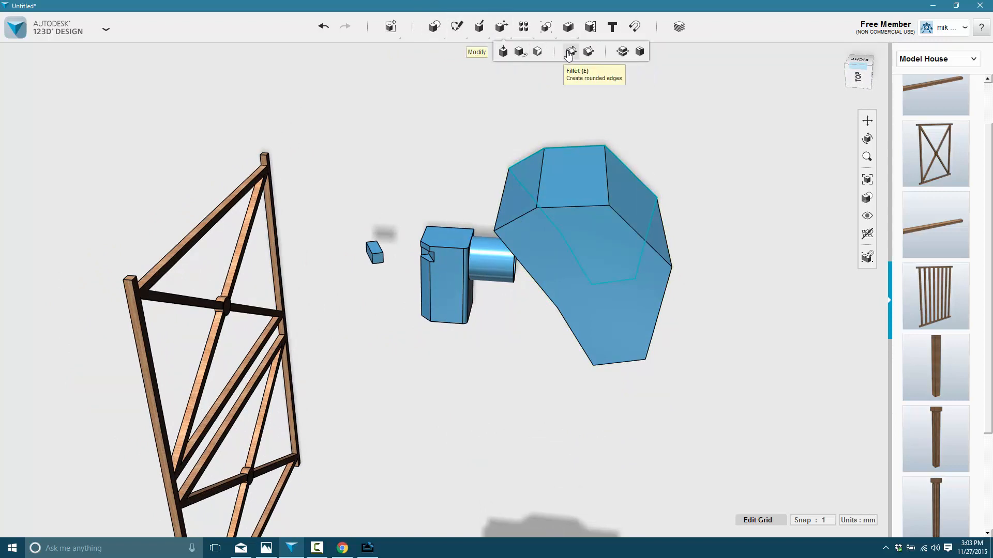
Step: Try to fillet one upper corner edge of the extruded polygon solid with a 30 mm radius
left_click(569, 52)
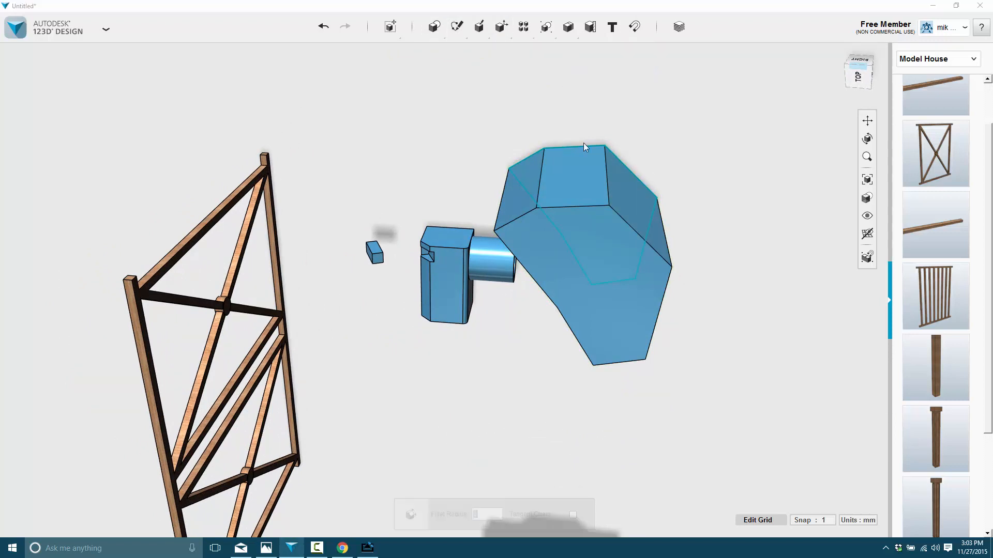
left_click(608, 174)
type("30")
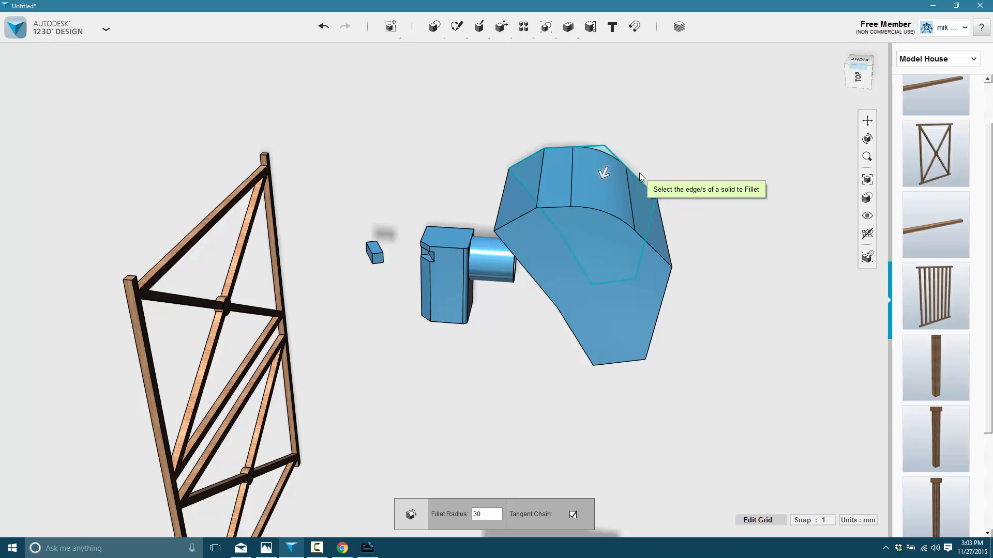
Step: Switch to AirServer to view the tablet version's save and export options, and return to 123D Design on the desktop
left_click(367, 547)
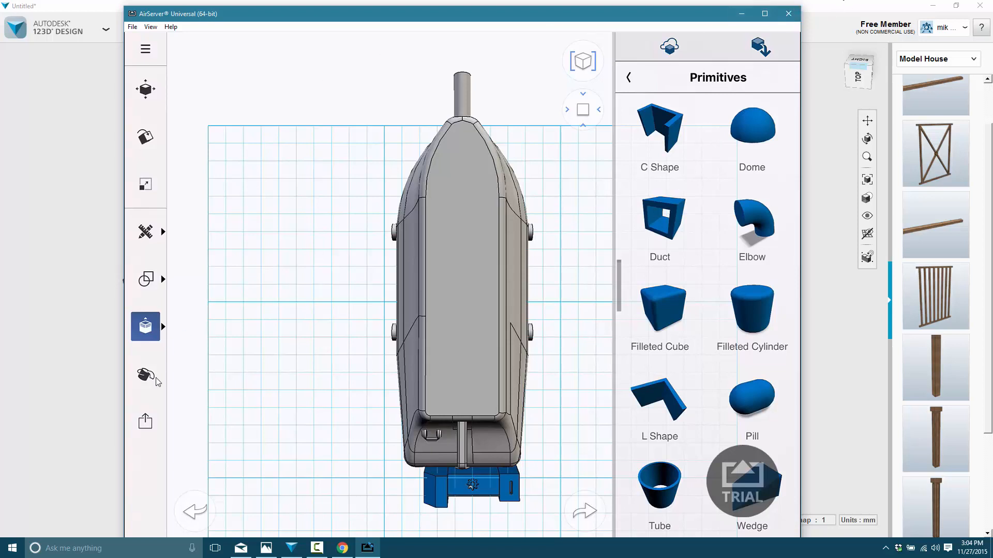
left_click(145, 423)
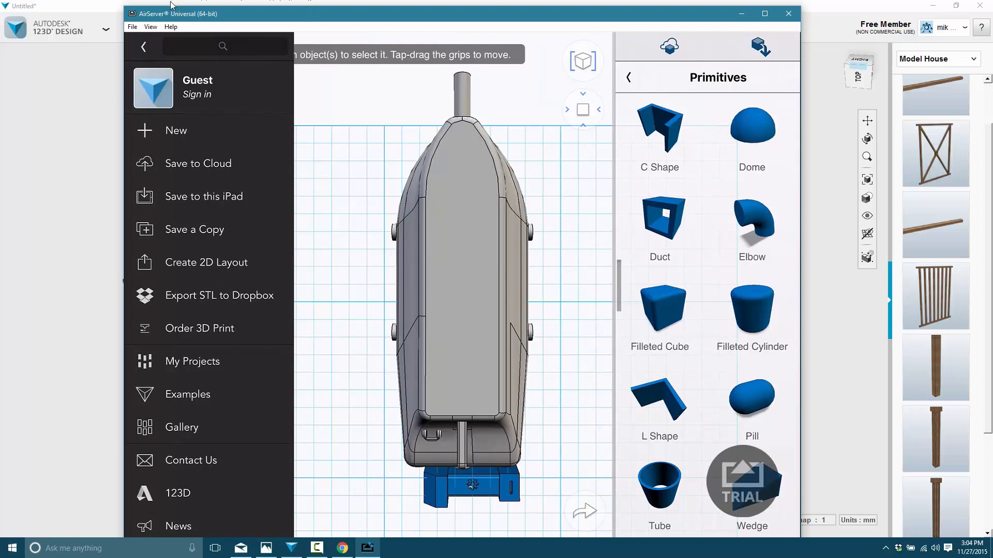
left_click(103, 4)
Step: Export the model in X3D format to the Desktop, replacing the existing test.x3d file
mouse_move(99, 24)
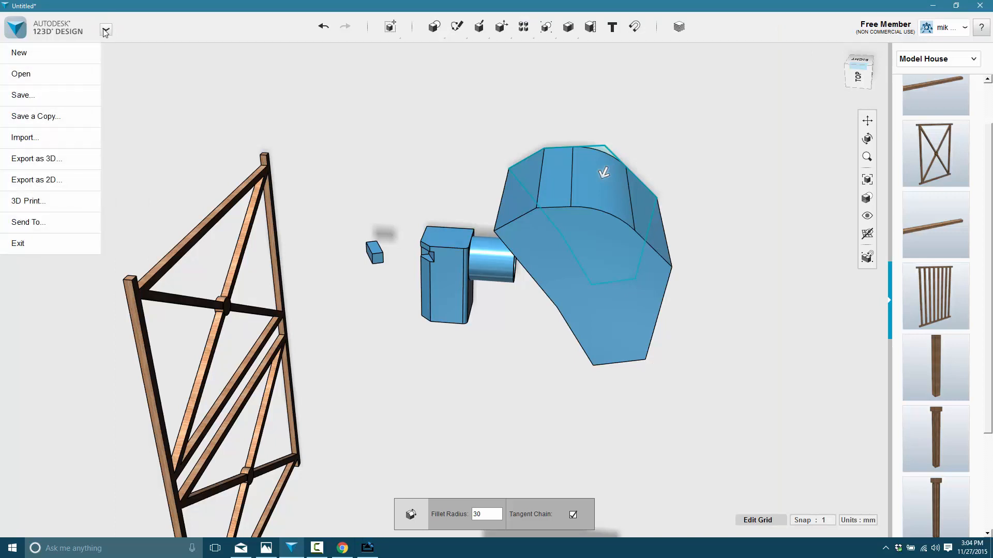
mouse_move(46, 103)
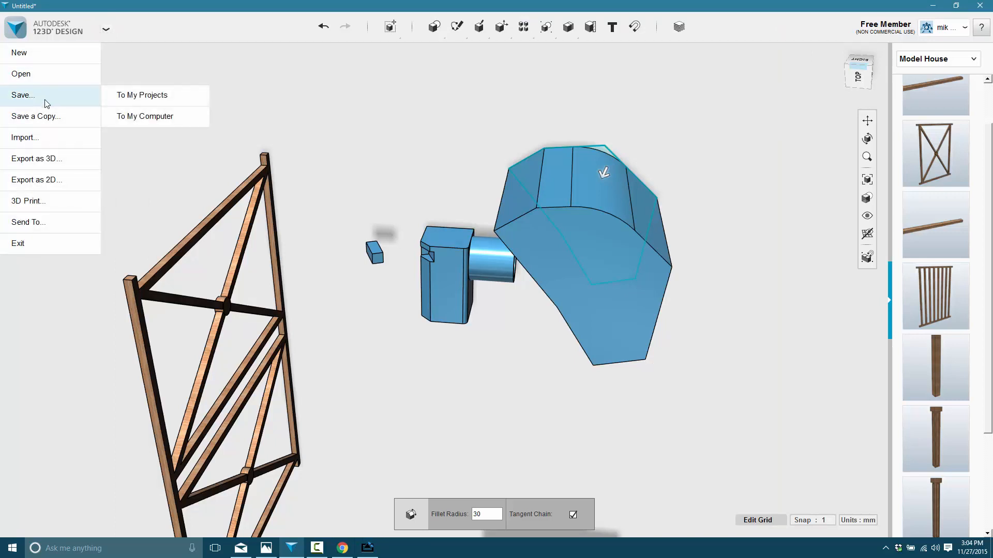
mouse_move(47, 186)
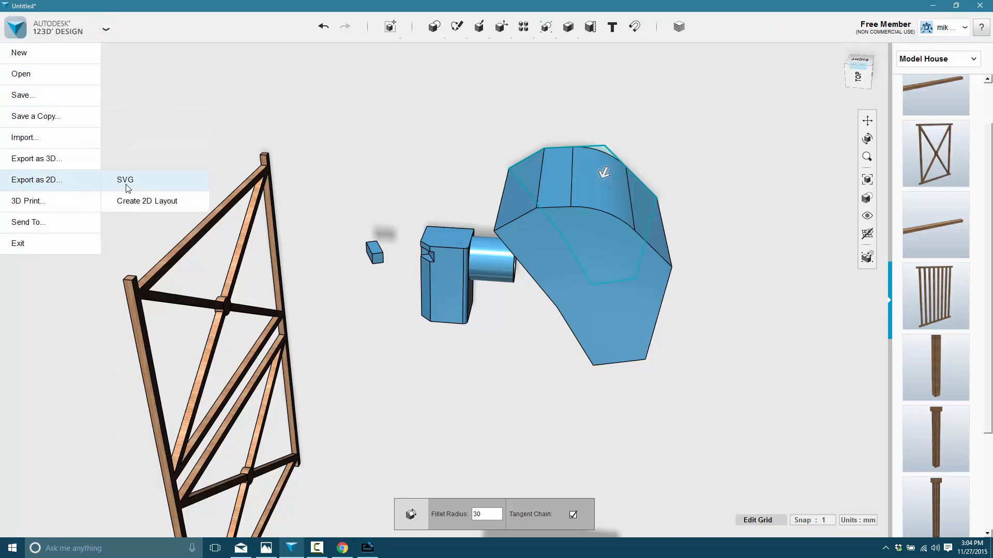
mouse_move(40, 164)
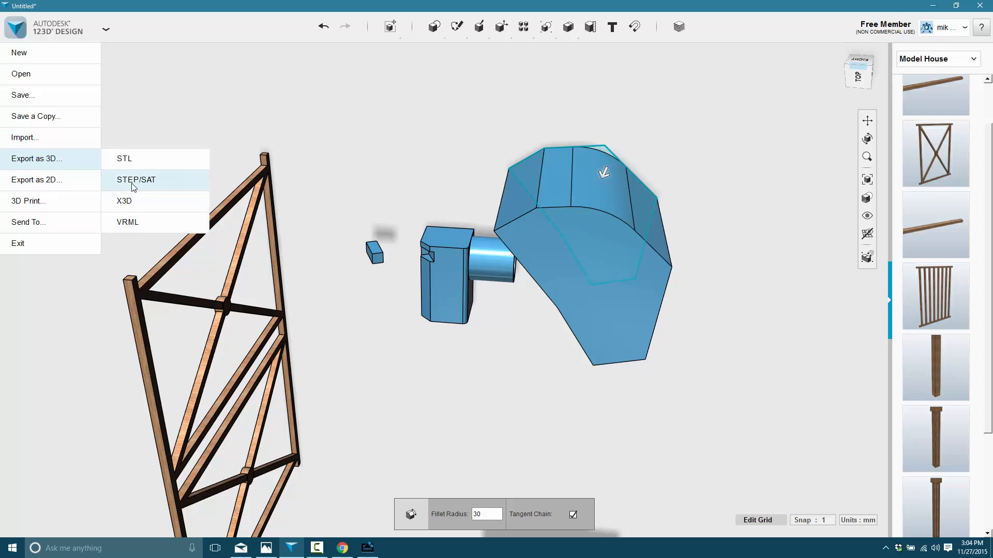
left_click(128, 201)
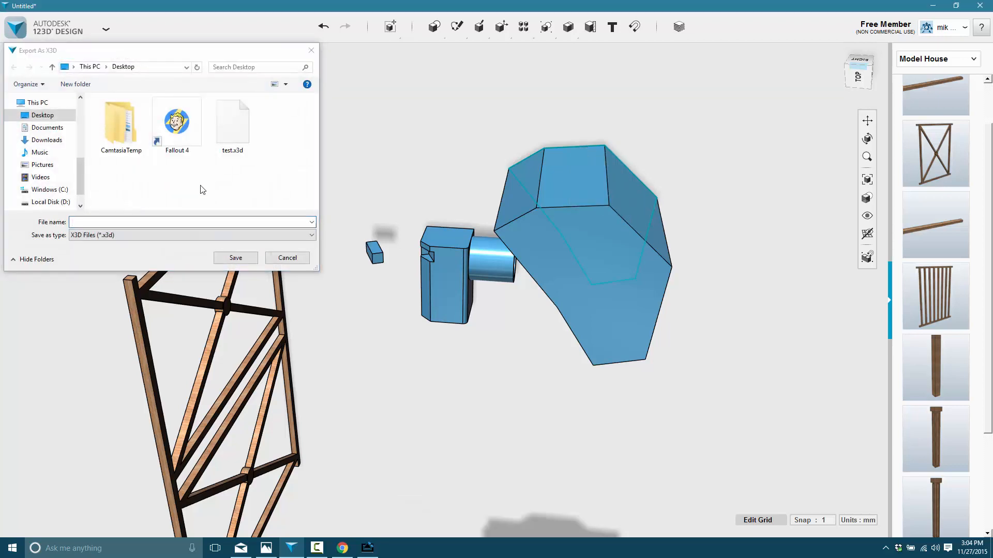
double_click(233, 125)
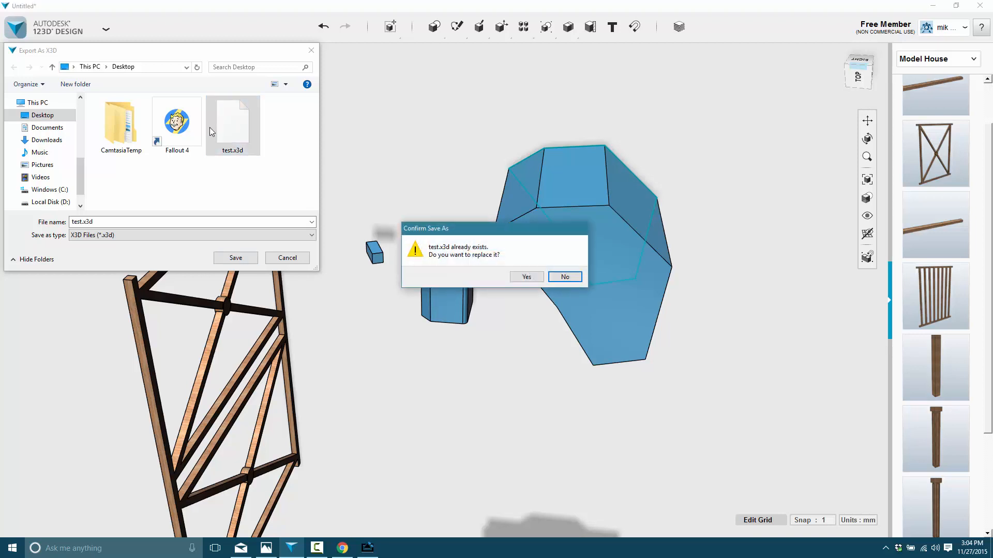
left_click(529, 275)
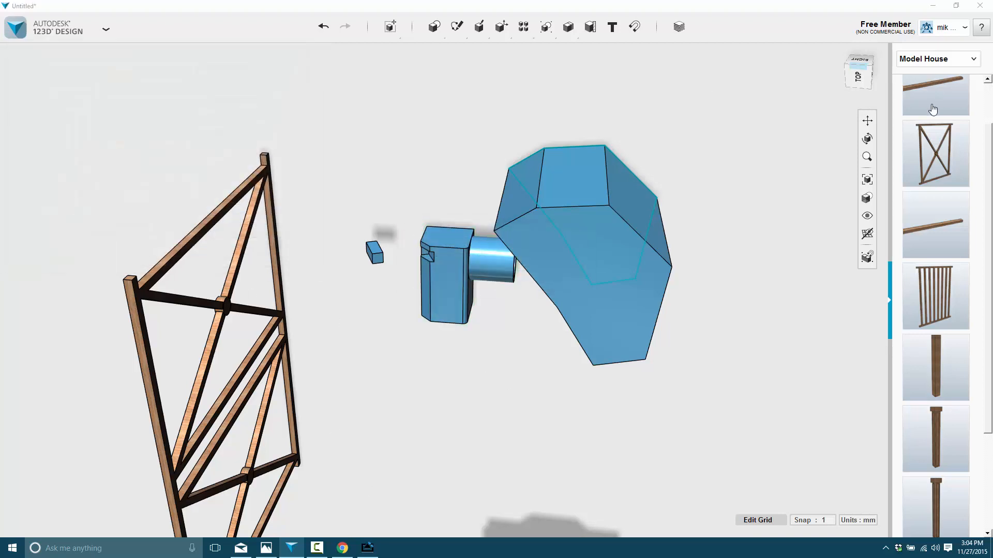
Step: Launch Blender, dismiss its splash screen and delete the default cube from the scene
key("super")
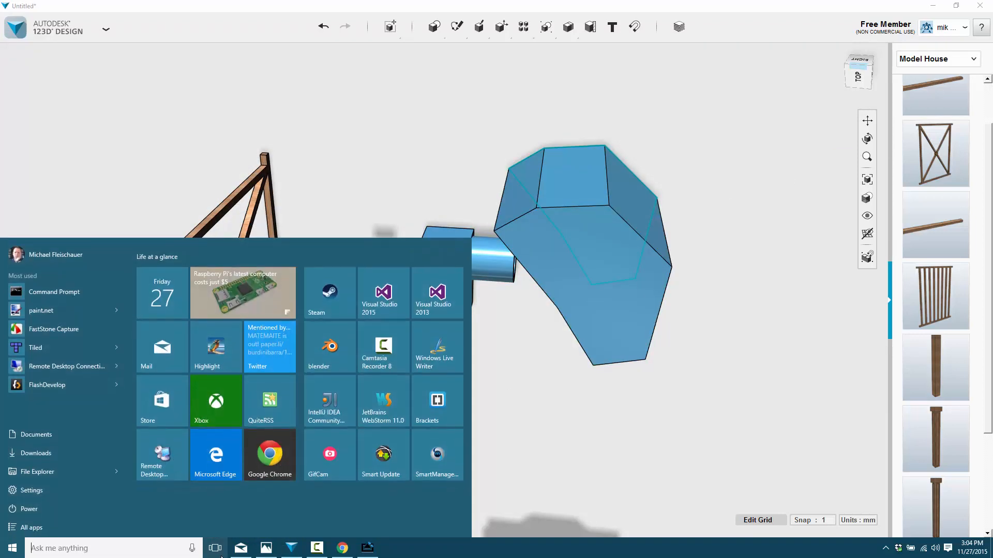
type("blen")
key("Return")
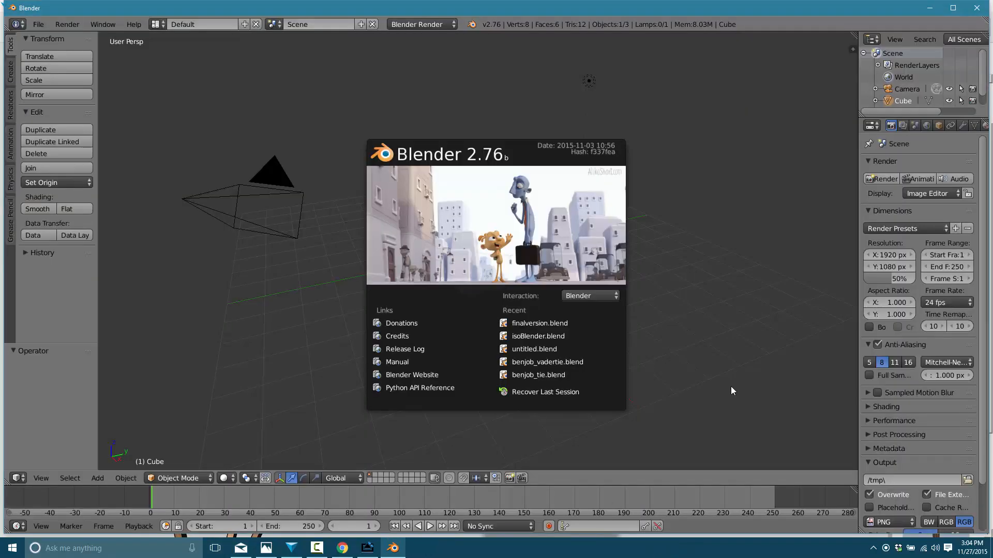
left_click(732, 391)
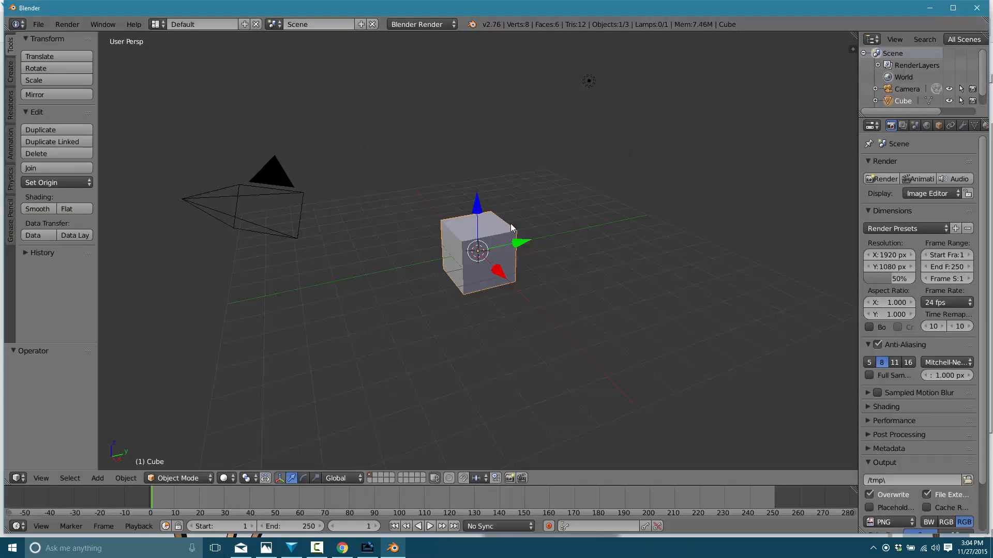
key("x")
left_click(476, 240)
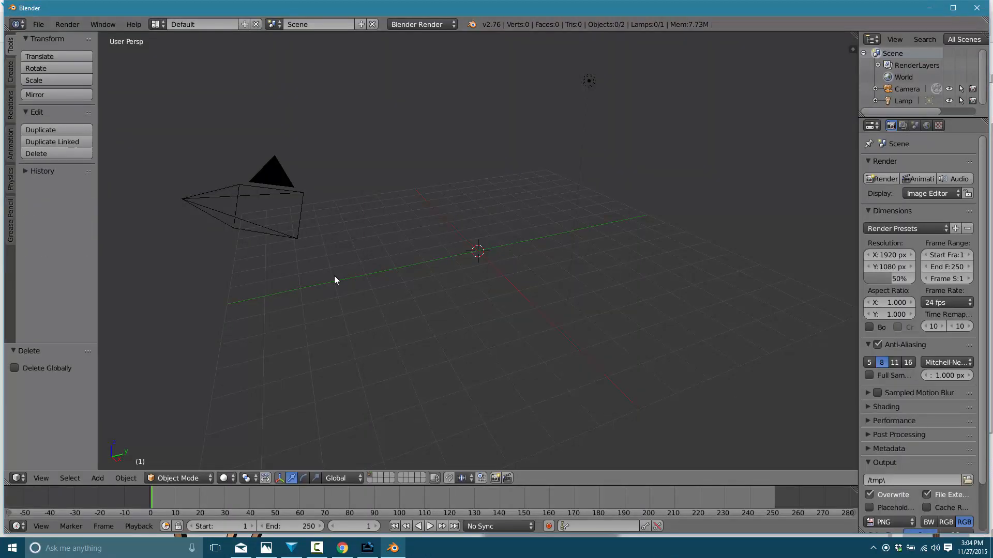
Step: Import test.x3d from the Desktop as X3D Extensible 3D into the empty scene
left_click(38, 24)
mouse_move(78, 238)
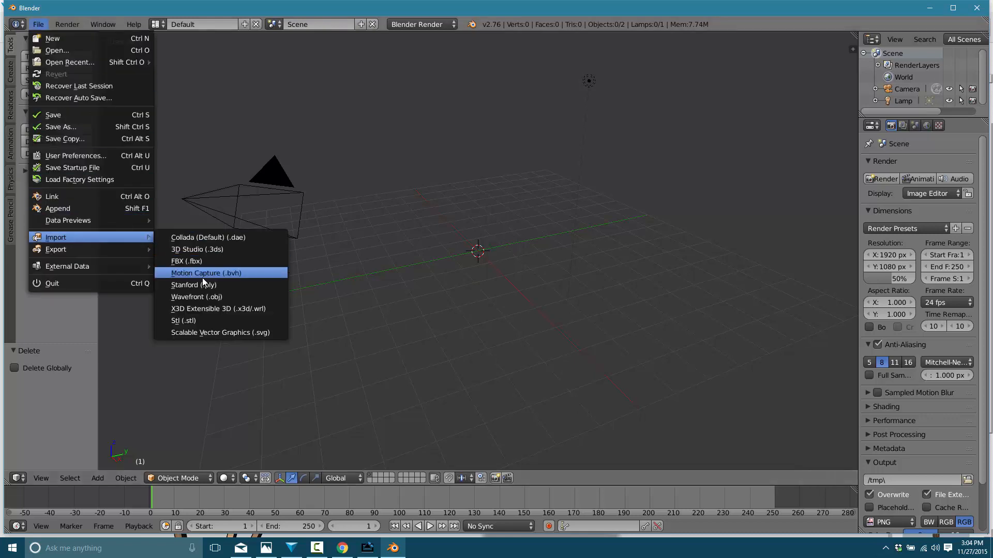
left_click(259, 309)
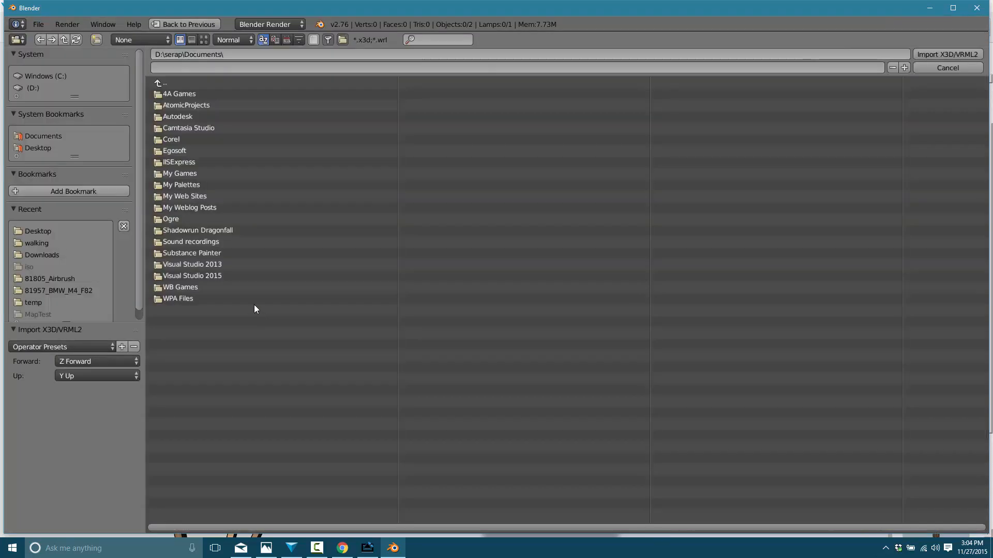
left_click(39, 148)
double_click(184, 106)
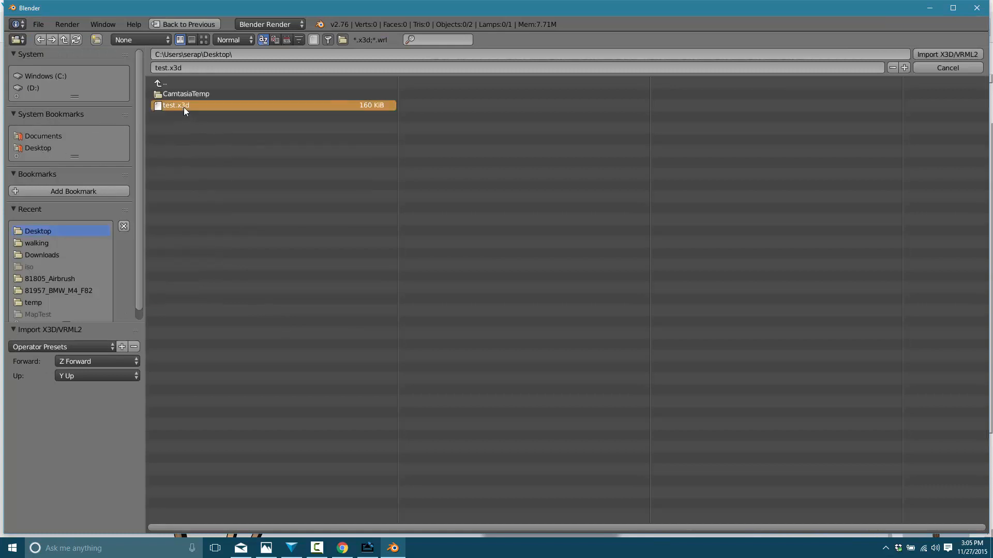
scroll(651, 219, "down", 5)
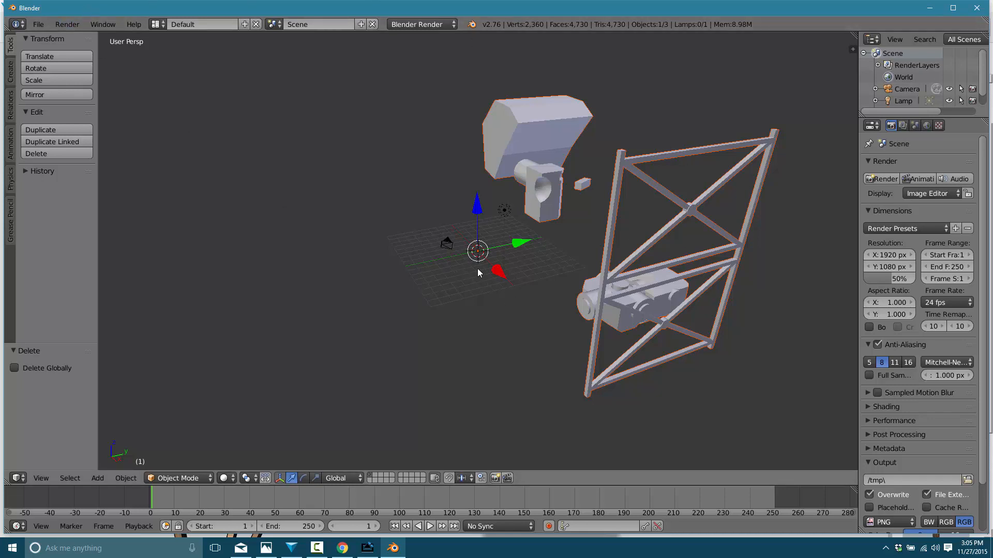
Step: Switch the viewport to the camera's perspective and enable Lock Camera to View
key("KP_0")
key("g")
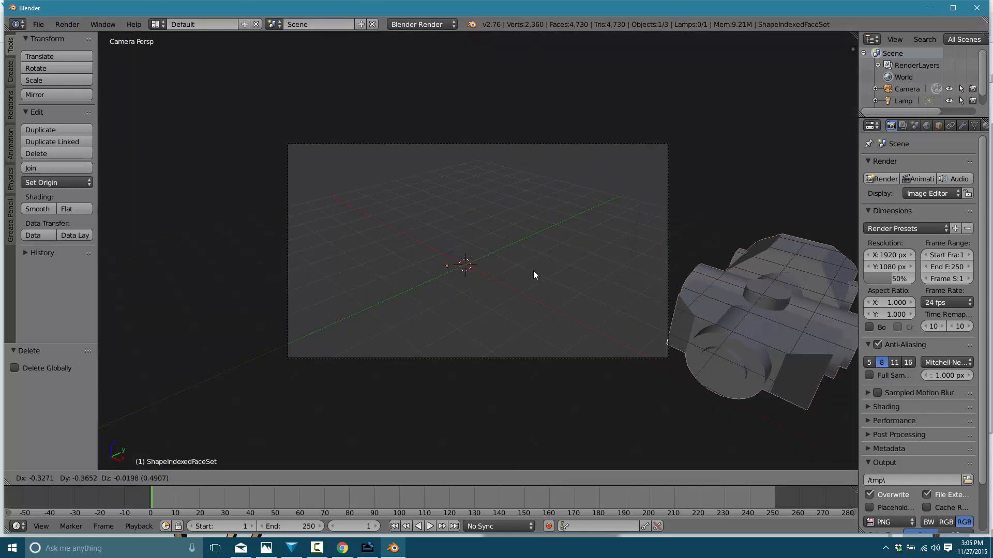
left_click(623, 290)
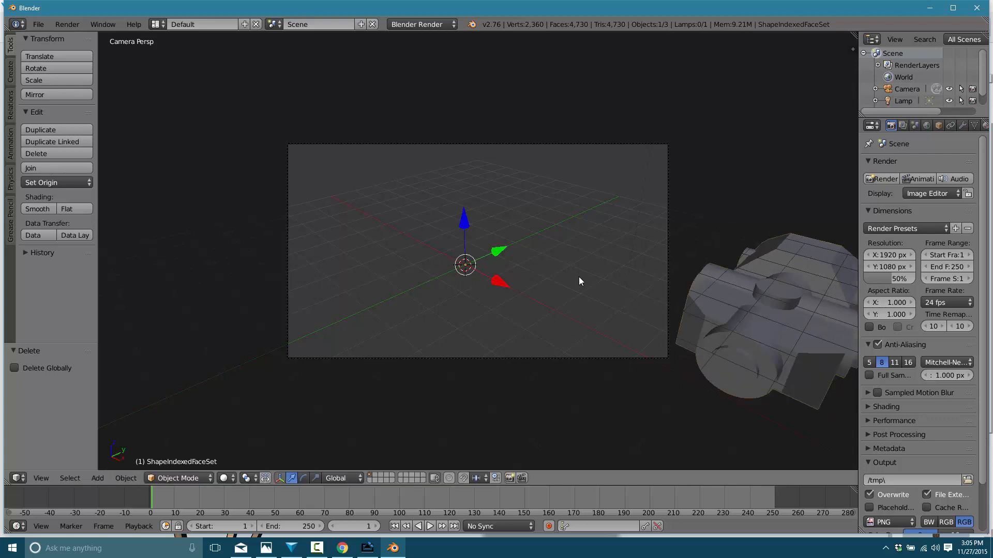
key("n")
scroll(802, 198, "down", 7)
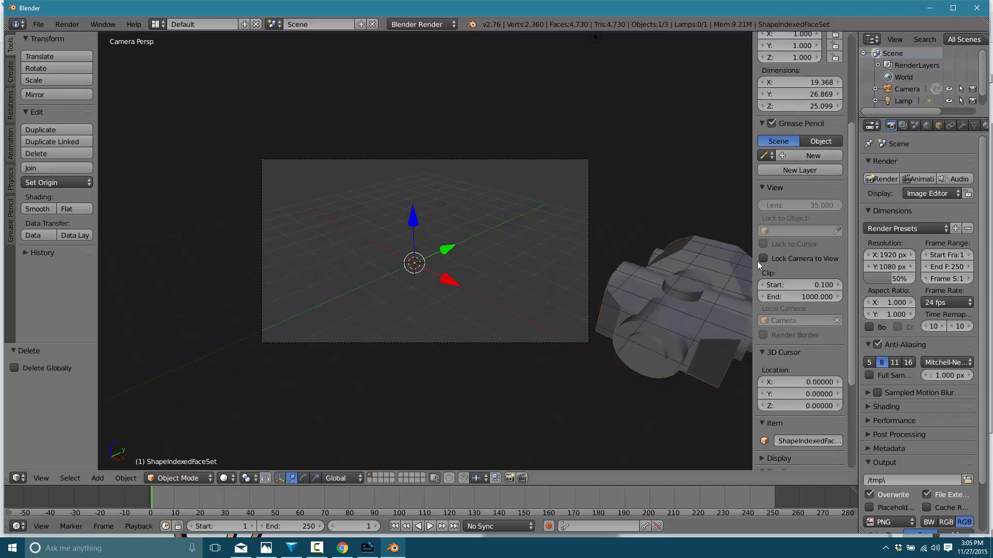
left_click(763, 258)
Step: Reposition the locked camera so that all the imported objects fit inside its frame
key("g")
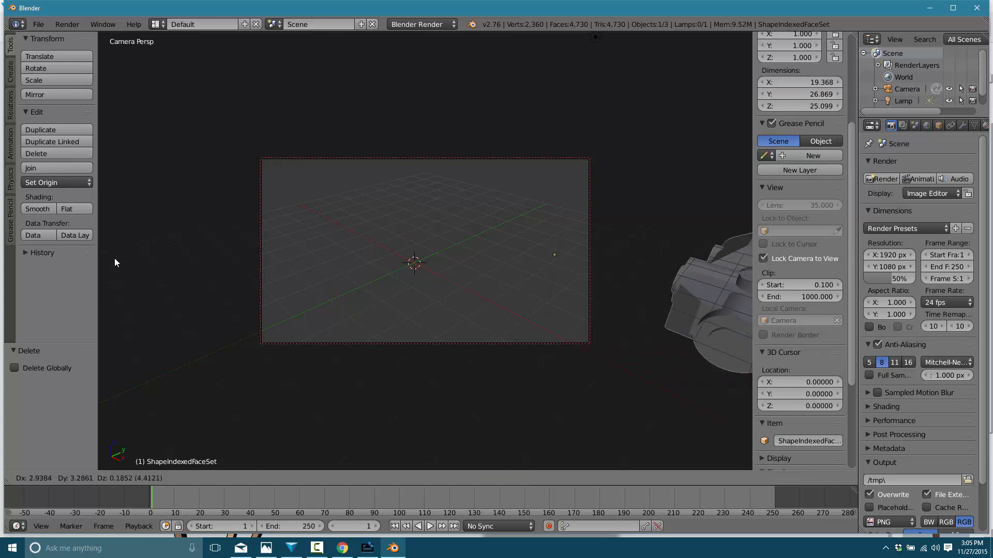
left_click(606, 312)
key("KP_0")
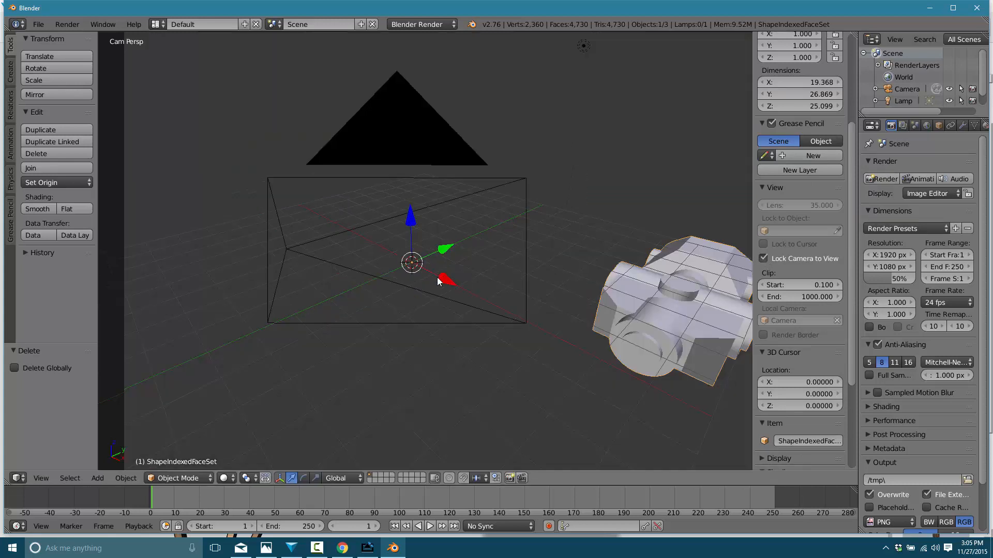
key("KP_0")
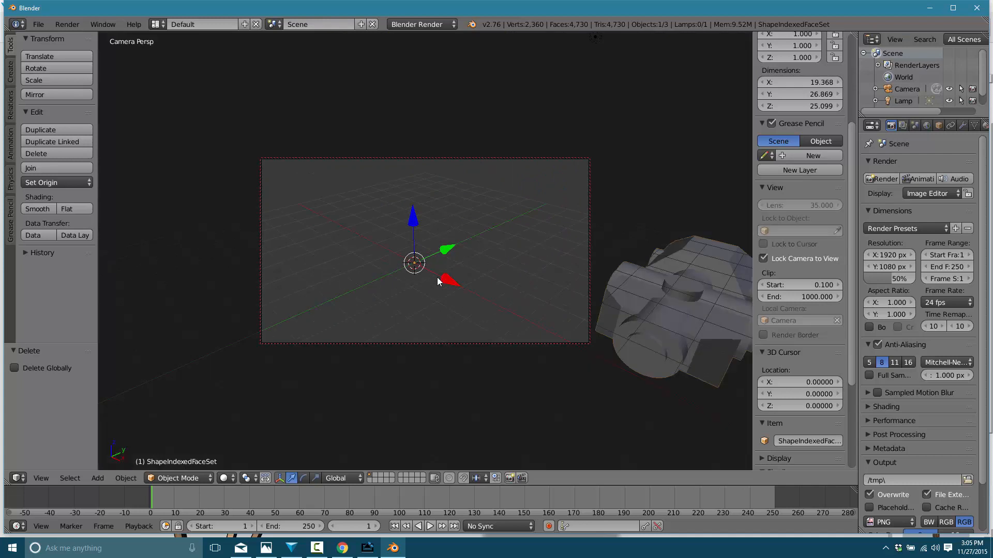
middle_click_drag(437, 278, 567, 246)
scroll(567, 246, "down", 8)
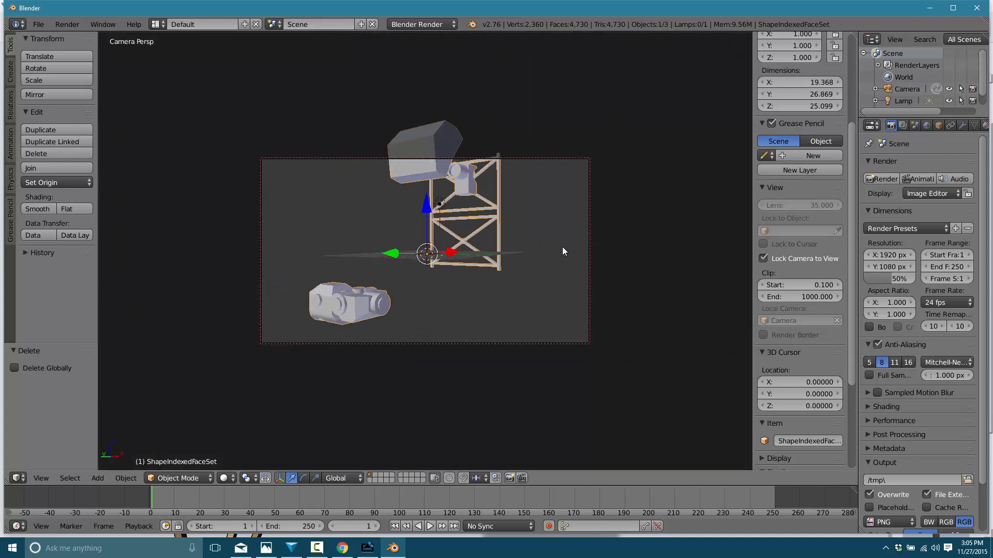
middle_click_drag(517, 269, 504, 260)
Step: Render a still image of the imported scene and return the render area to the 3D View
left_click(61, 25)
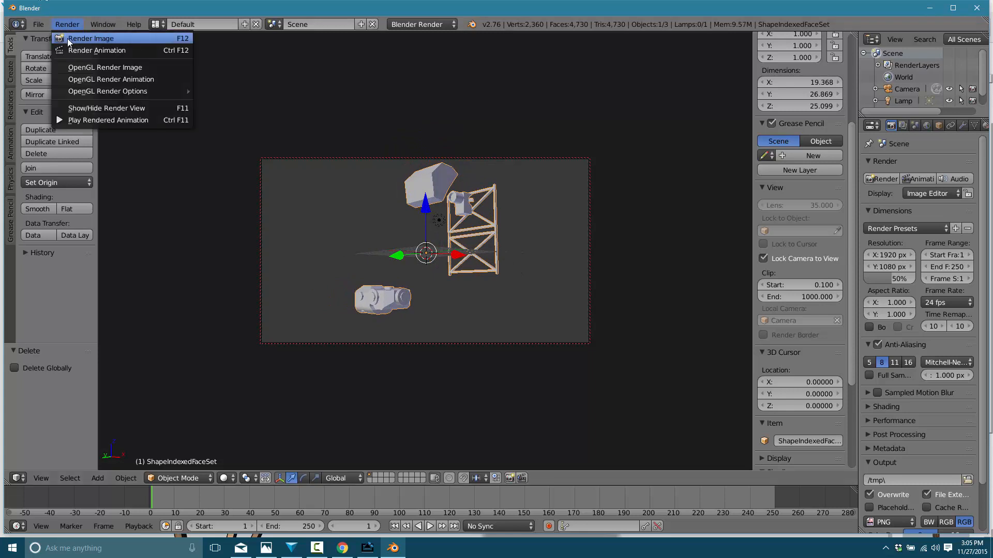
left_click(67, 38)
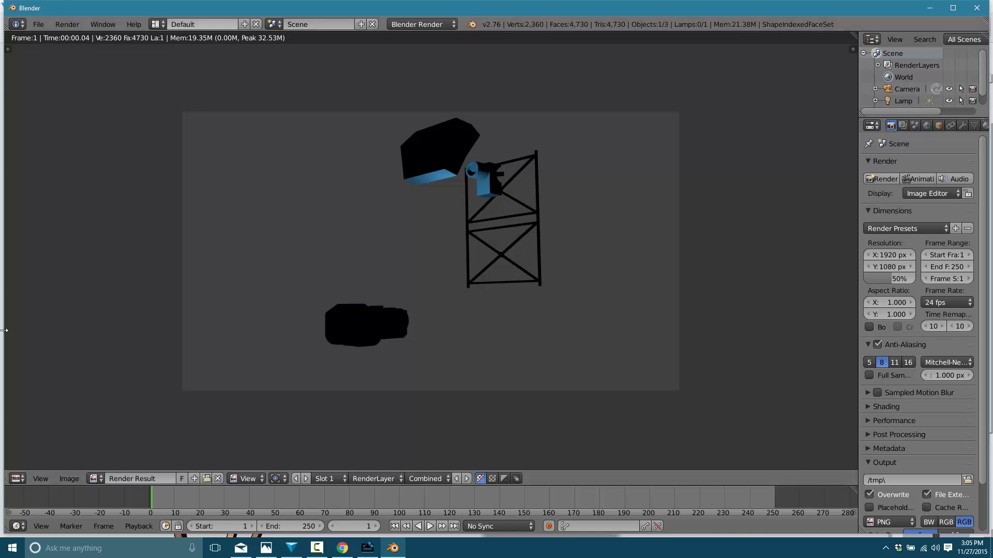
left_click(17, 478)
left_click(24, 465)
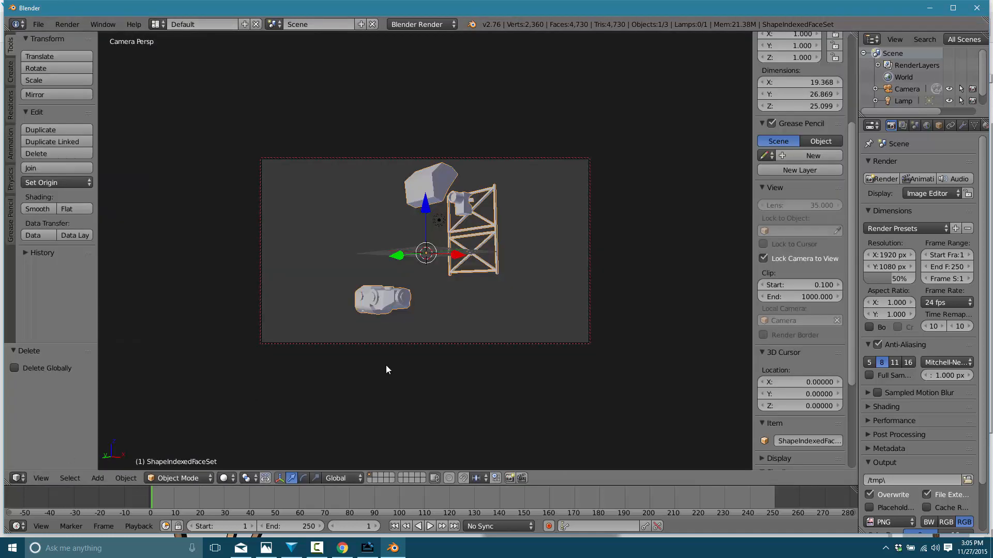
Step: Leave the camera view and enlarge the Outliner to show the full list of scene objects
key("KP_1")
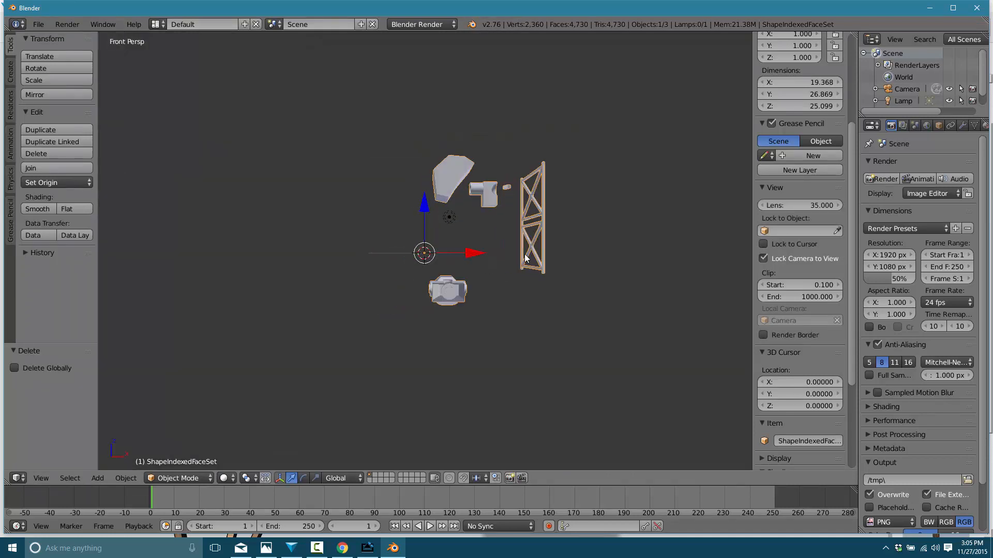
middle_click_drag(489, 271, 581, 330)
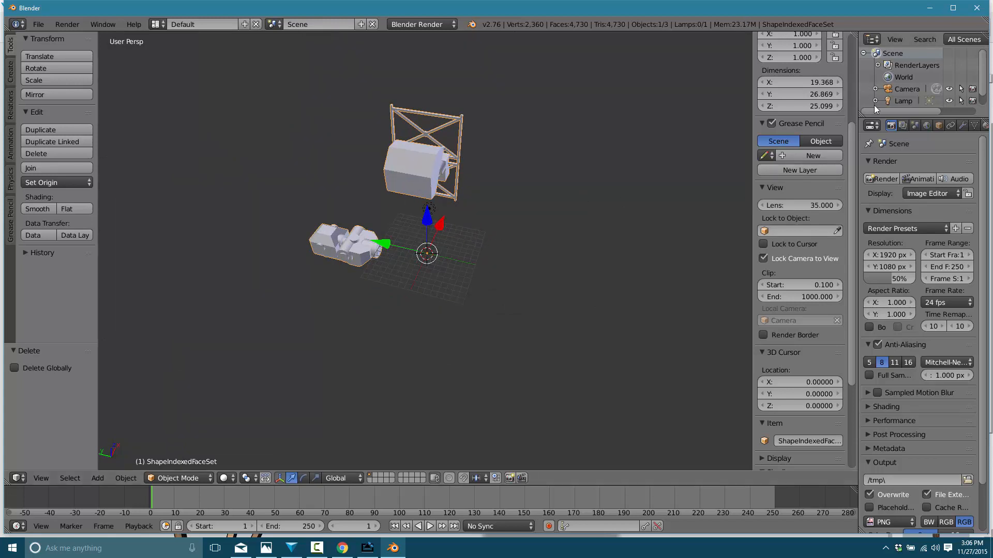
left_click_drag(864, 118, 866, 248)
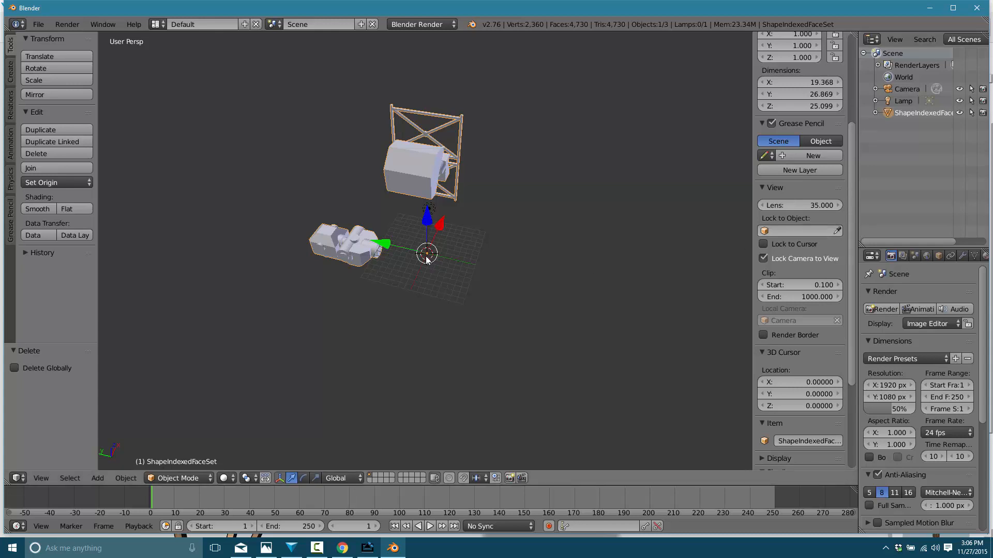
Step: Set the imported mesh's origin first to its geometry and finally to its center of mass
left_click(81, 181)
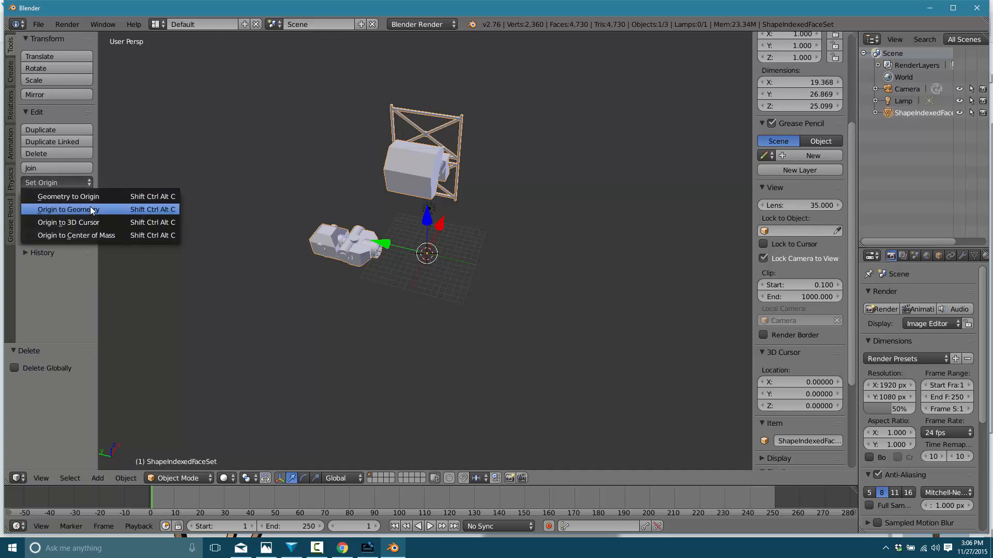
left_click(87, 208)
left_click(74, 183)
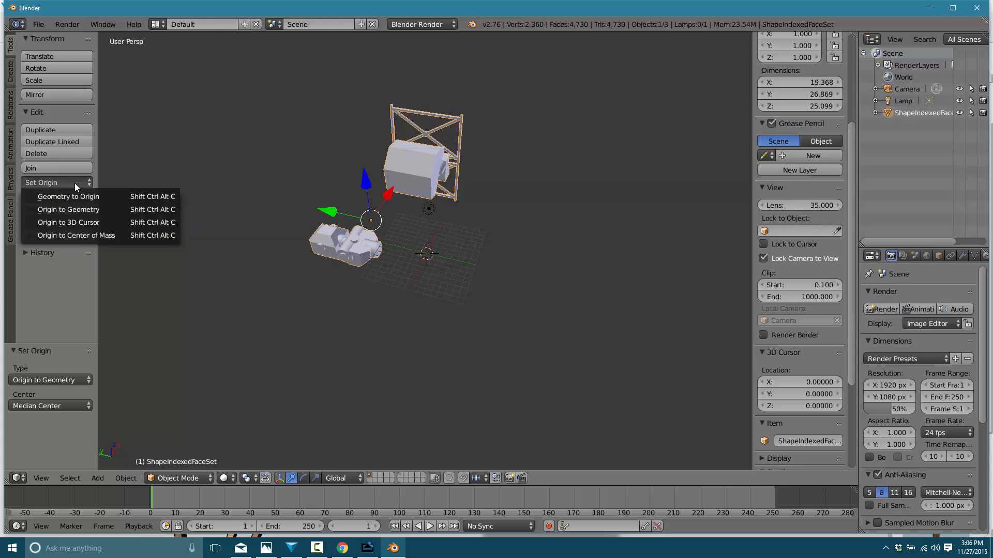
left_click(72, 231)
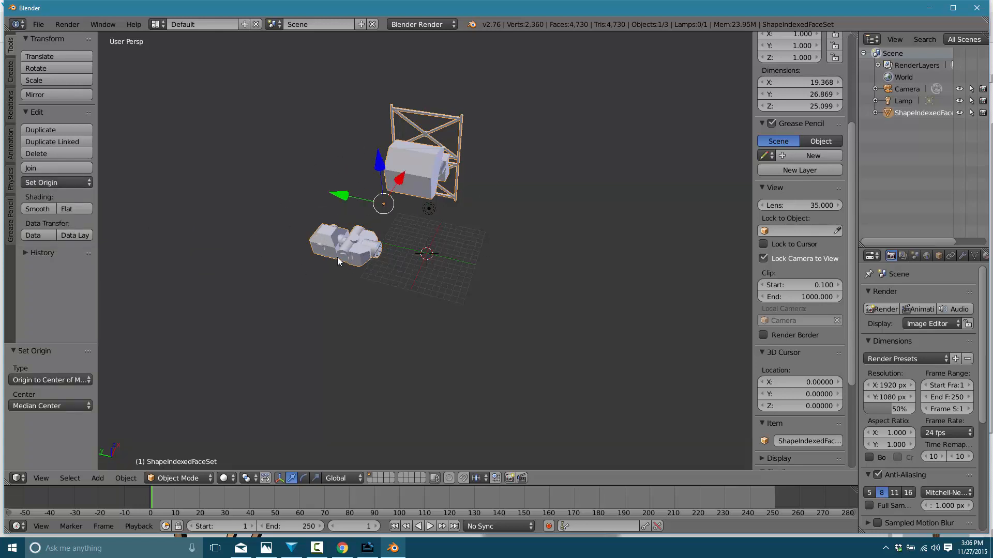
Step: In Edit Mode, clear the selection, box-select the small part beside the grid and delete its vertices
key("Tab")
key("b")
left_click_drag(282, 217, 401, 281)
key("x")
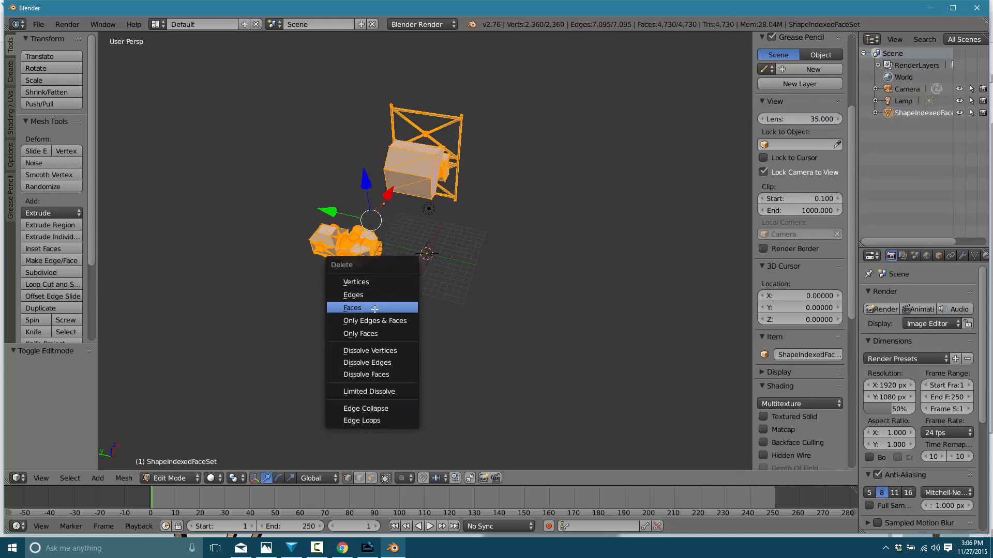
key("Escape")
key("a")
key("b")
left_click_drag(298, 215, 405, 284)
key("x")
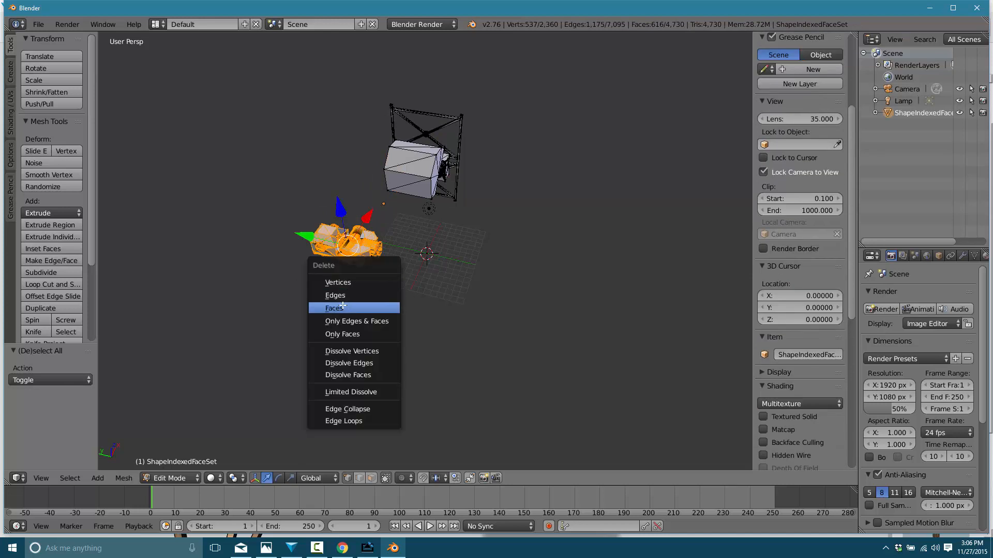
left_click(338, 283)
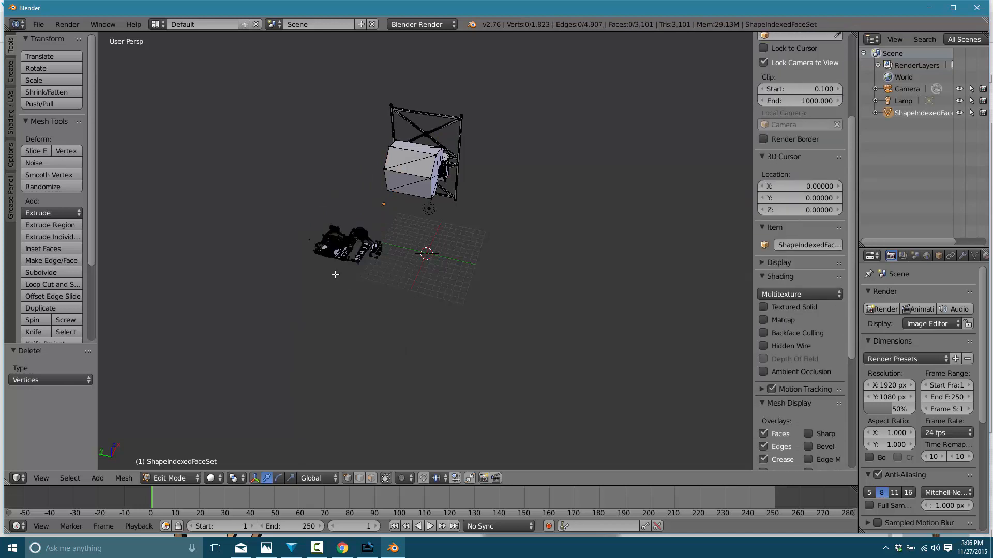
Step: Repeatedly box-select and delete the leftover vertices of the small part until none remain beside the grid
key("b")
left_click_drag(285, 221, 406, 288)
key("x")
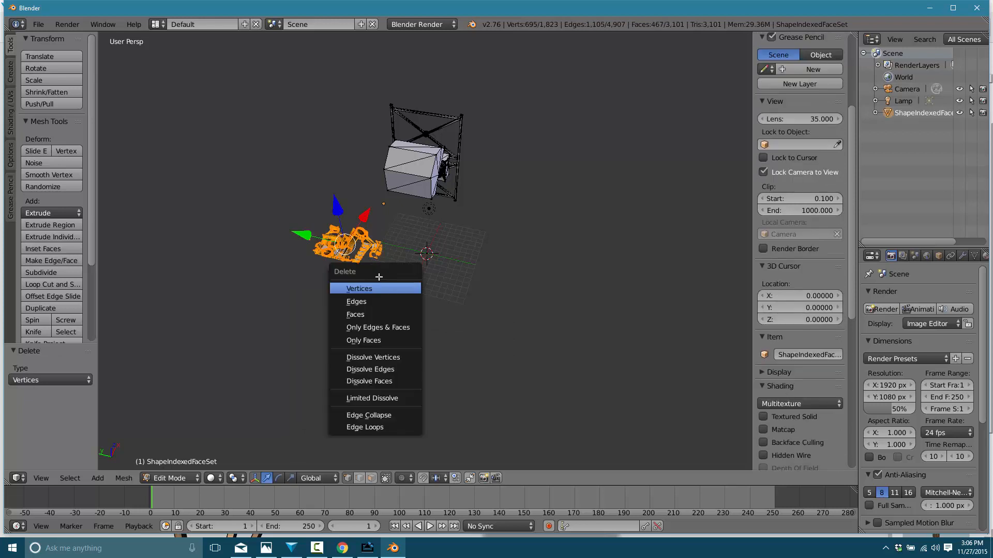
left_click(366, 288)
key("b")
left_click_drag(302, 214, 395, 288)
key("x")
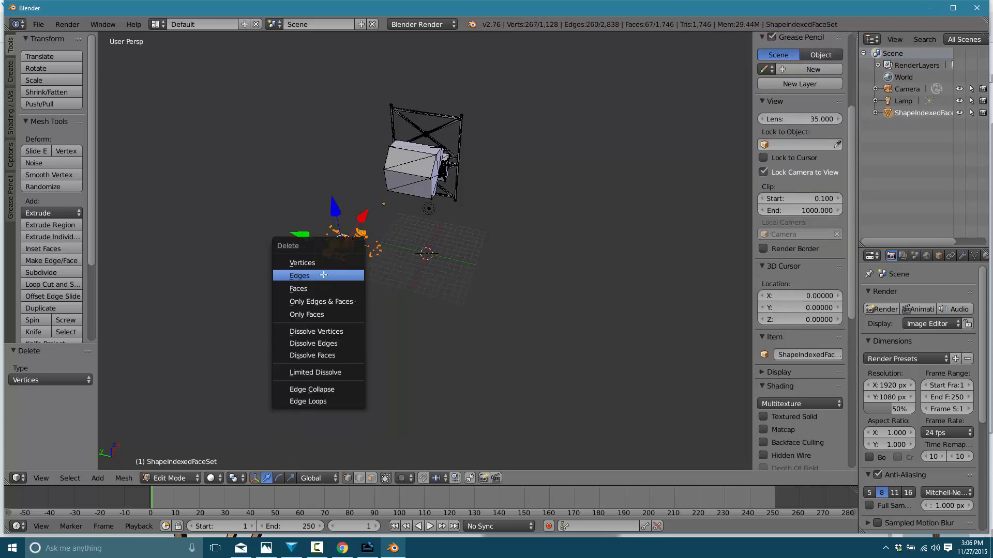
left_click(324, 264)
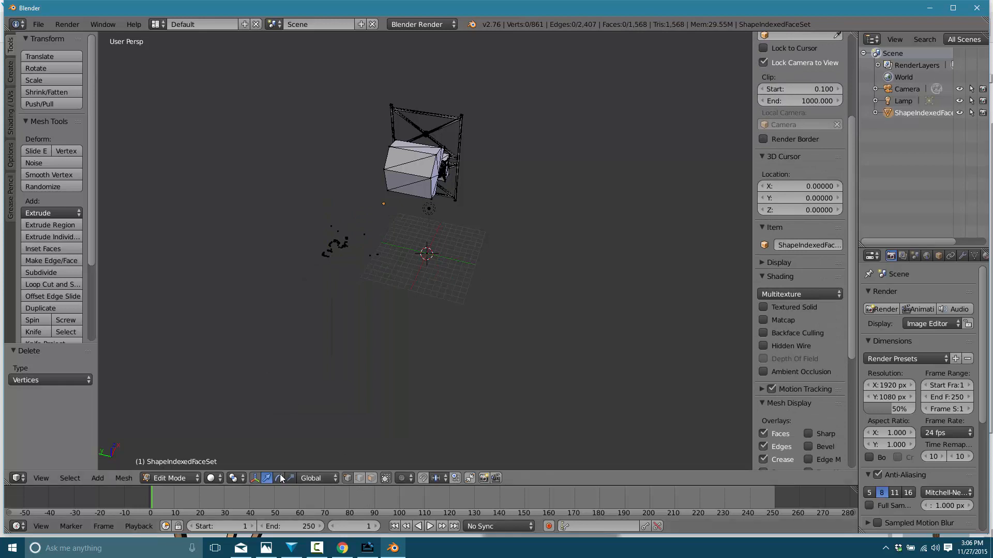
key("b")
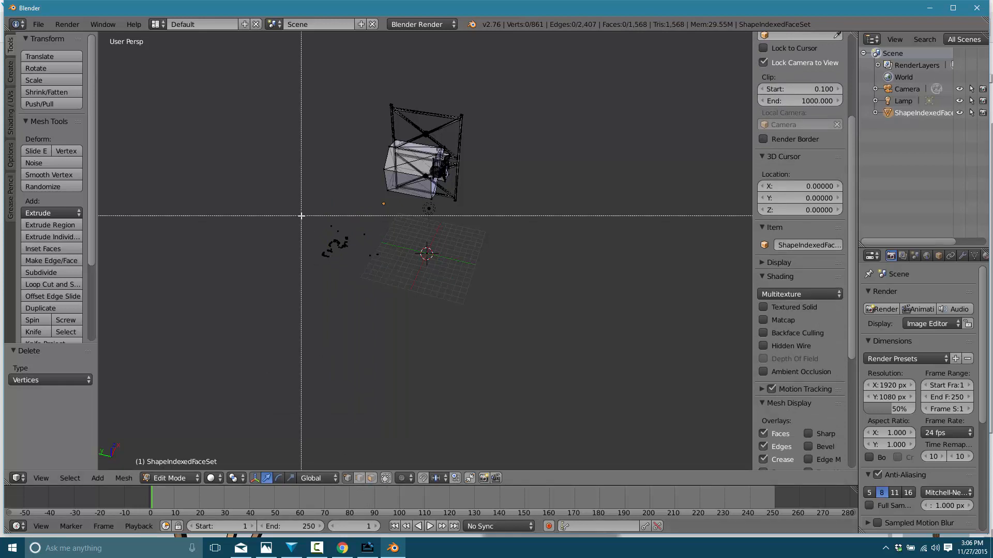
left_click_drag(301, 215, 412, 315)
key("x")
left_click(349, 279)
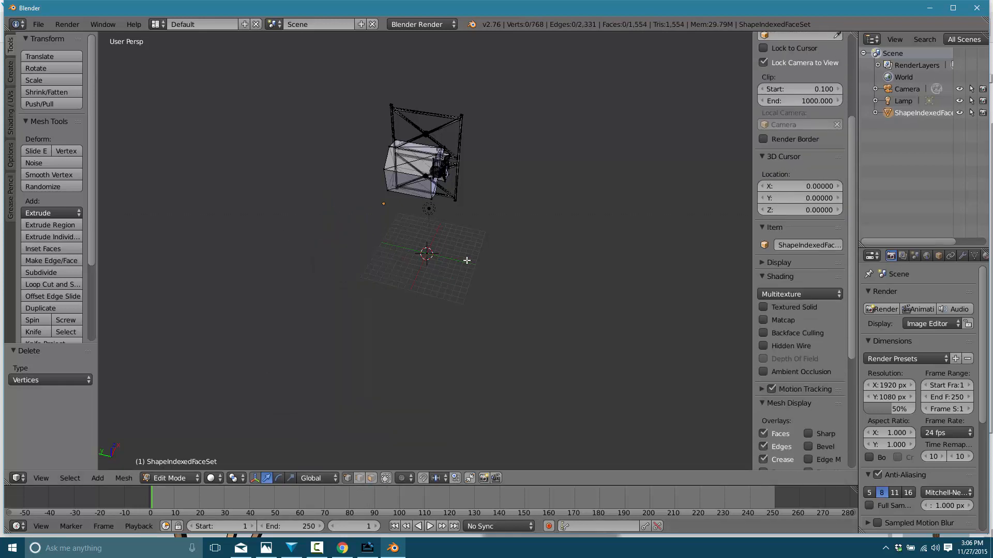
Step: Return to Object Mode and set the remaining mesh's origin to its center of mass
scroll(468, 179, "up", 2)
scroll(468, 180, "up", 3)
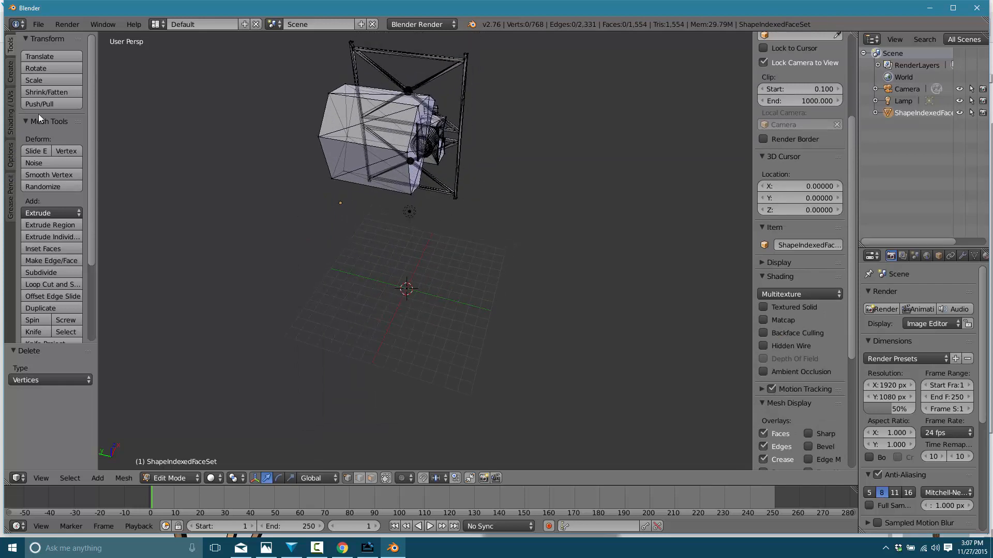
key("Tab")
left_click(39, 179)
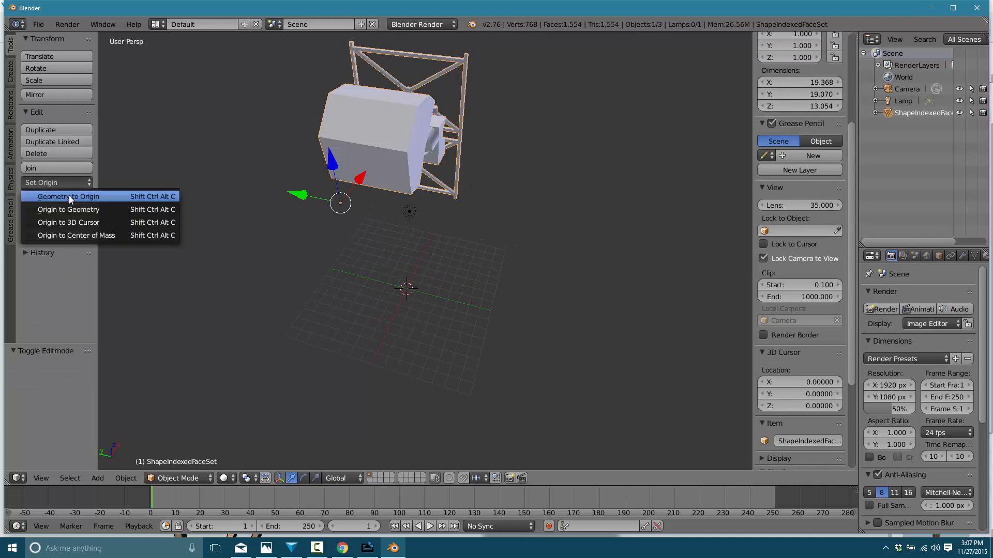
left_click(67, 234)
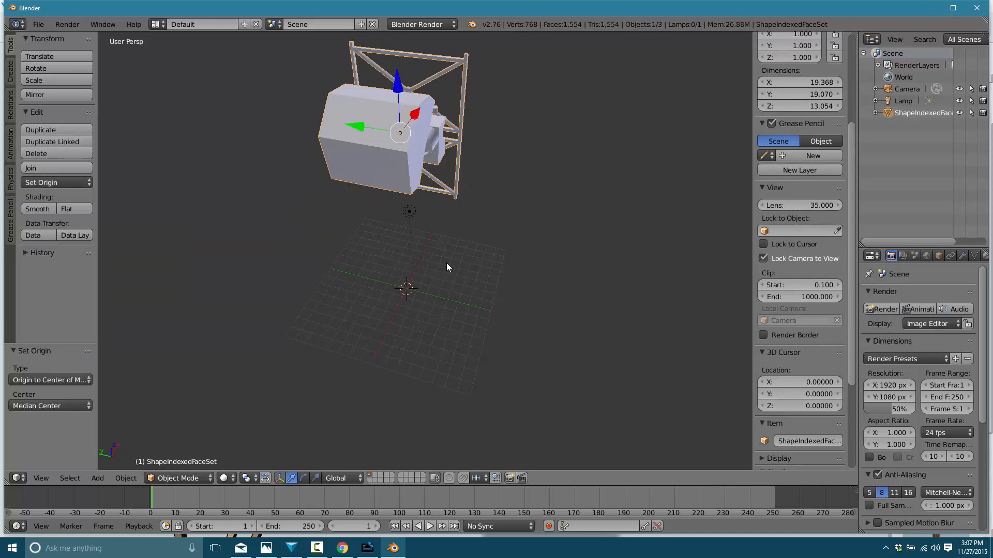
Step: Move the remaining mesh about -7.8 units along the X axis
key("g")
right_click(442, 306)
left_click_drag(401, 120, 427, 194)
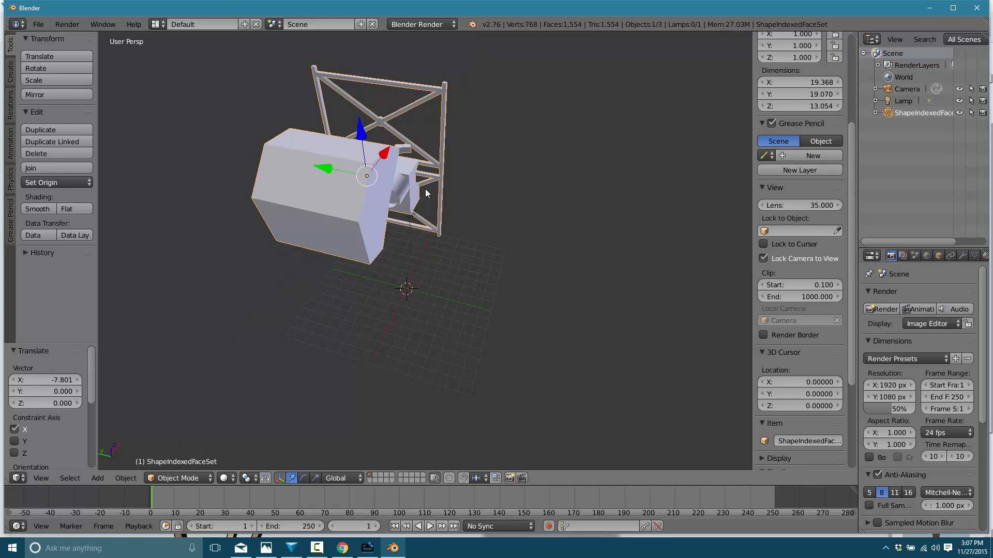
Step: Try a free move of the mesh, cancel it, and switch to the AirServer window showing the tablet version of 123D Design
key("g")
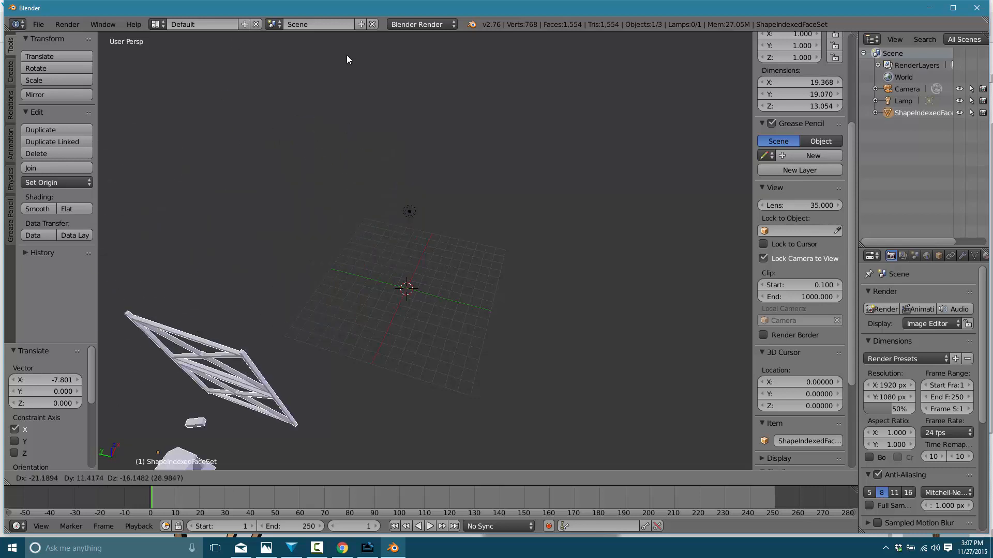
right_click(405, 403)
left_click(367, 548)
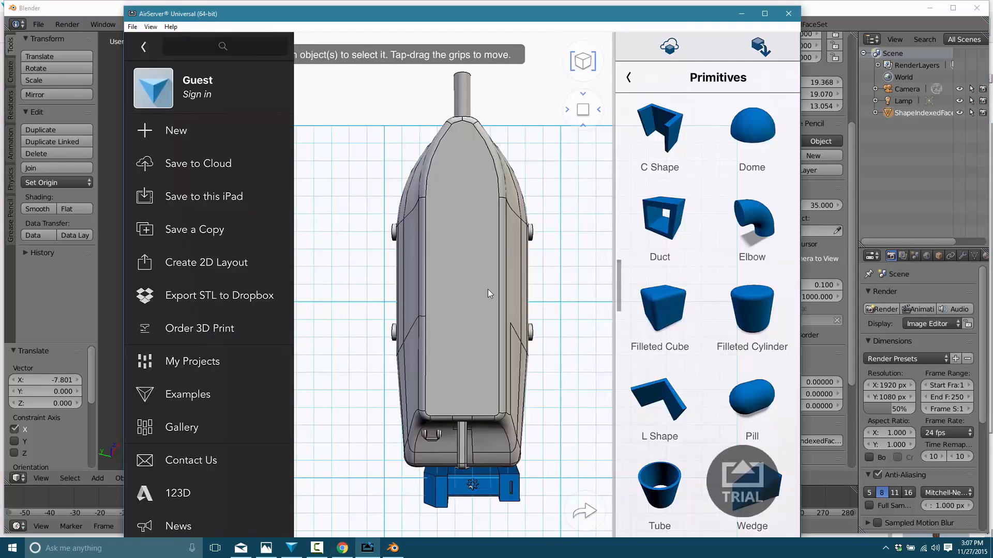